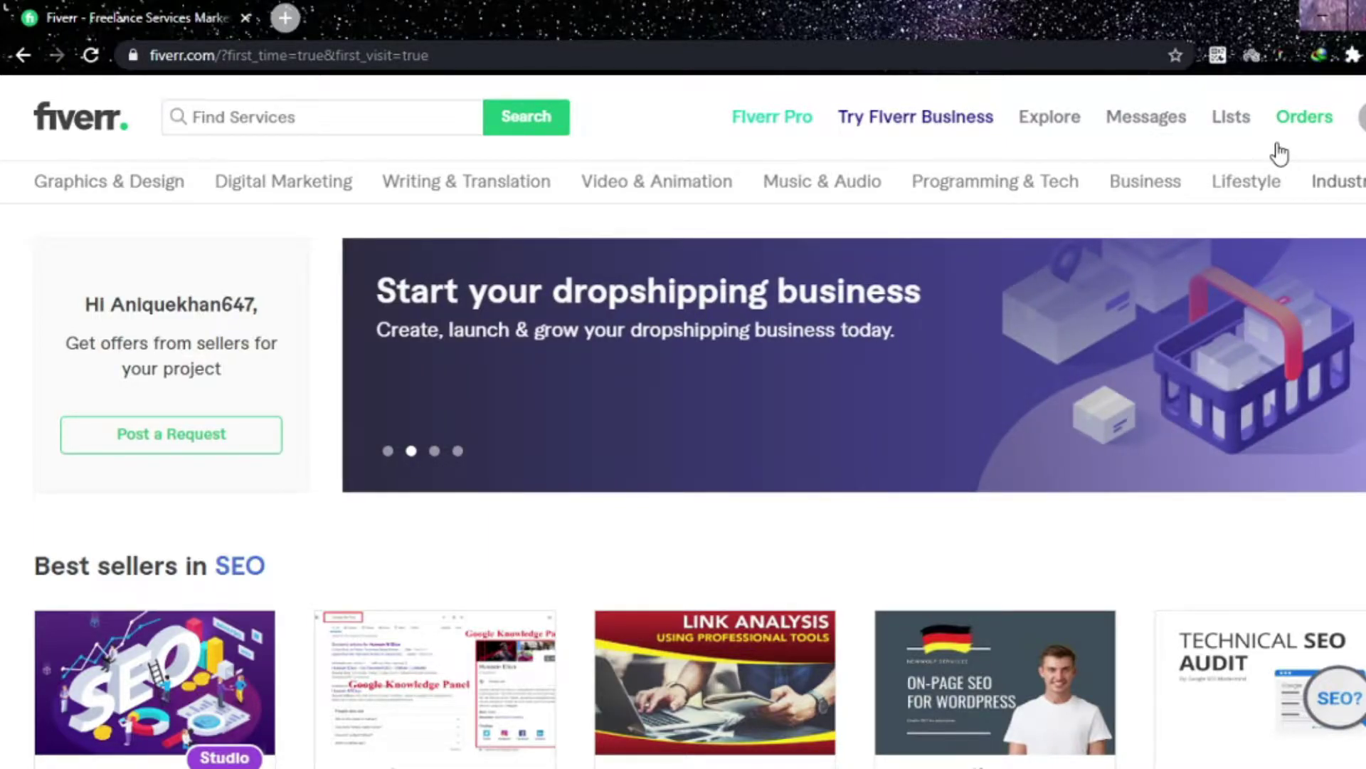
Switch to the desktop site and open the account menu showing Become a Seller.
{"action": "left_click", "coordinate": [1359, 132]}
{"action": "left_click", "coordinate": [1359, 130]}
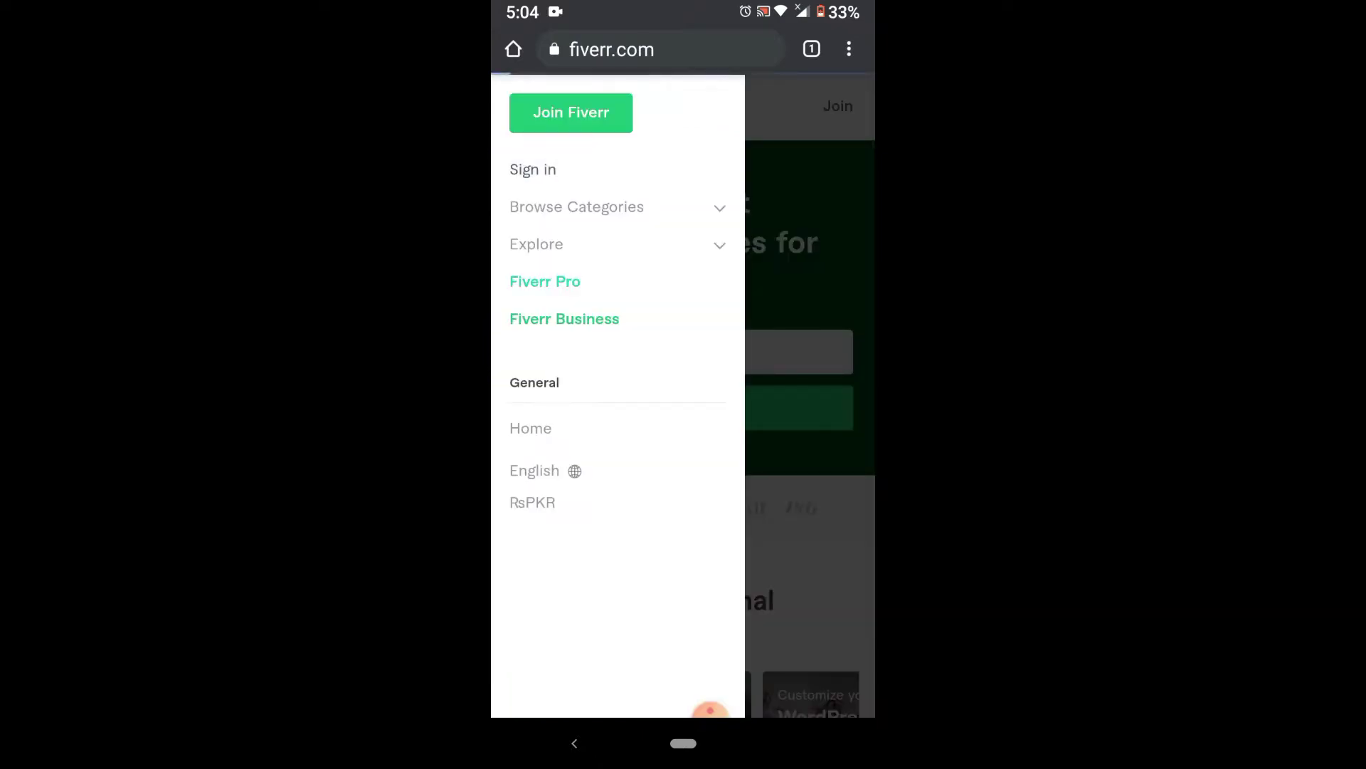
{"action": "left_click", "coordinate": [849, 49]}
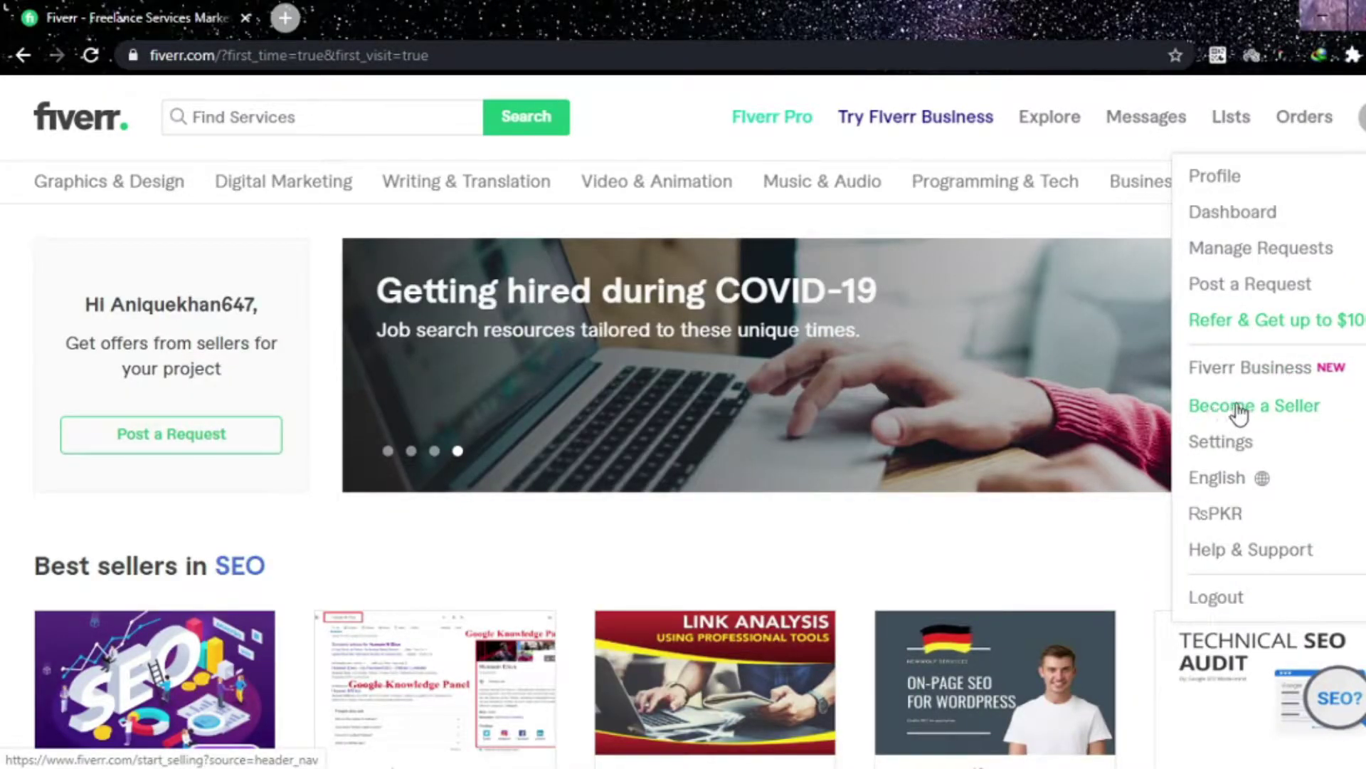
Start Become a Seller and continue through the overview, profile-tips and things-to-avoid pages.
{"action": "left_click", "coordinate": [1239, 412]}
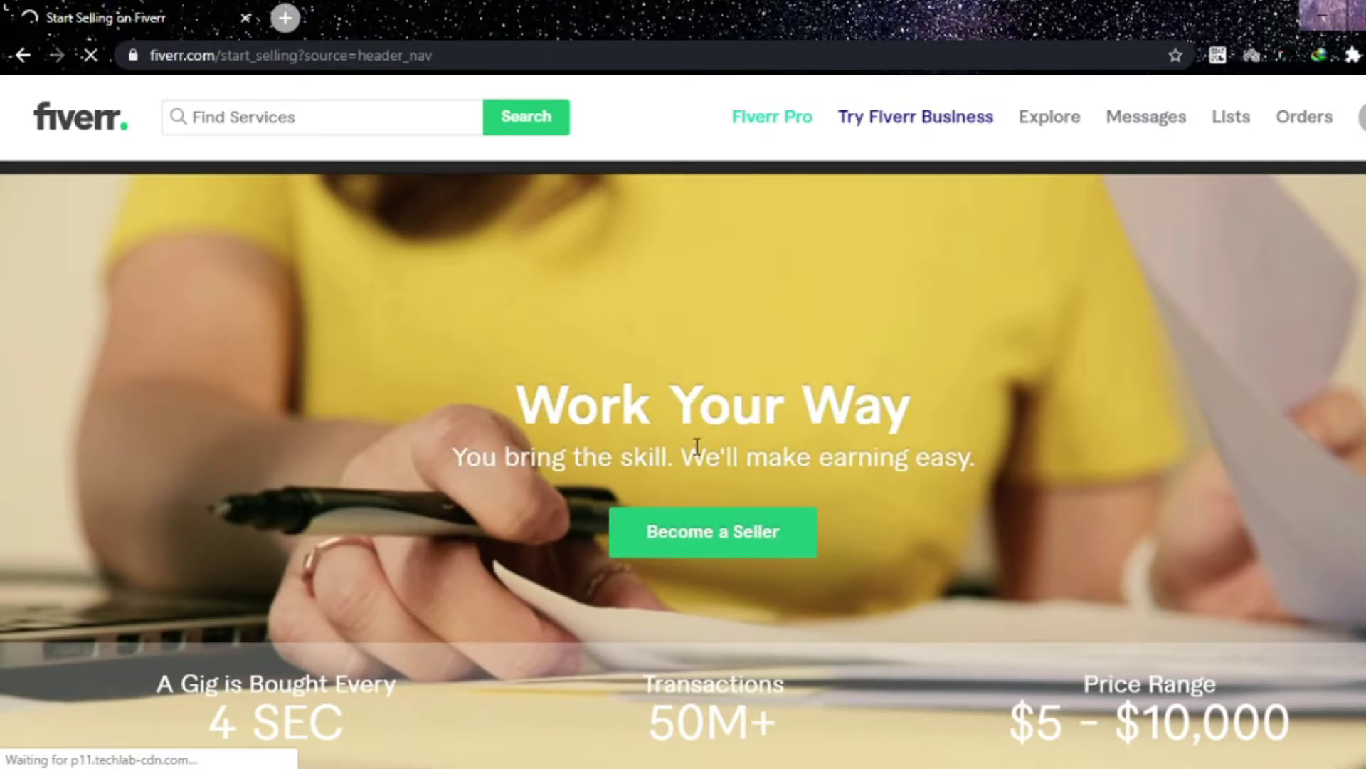
{"action": "left_click", "coordinate": [697, 548]}
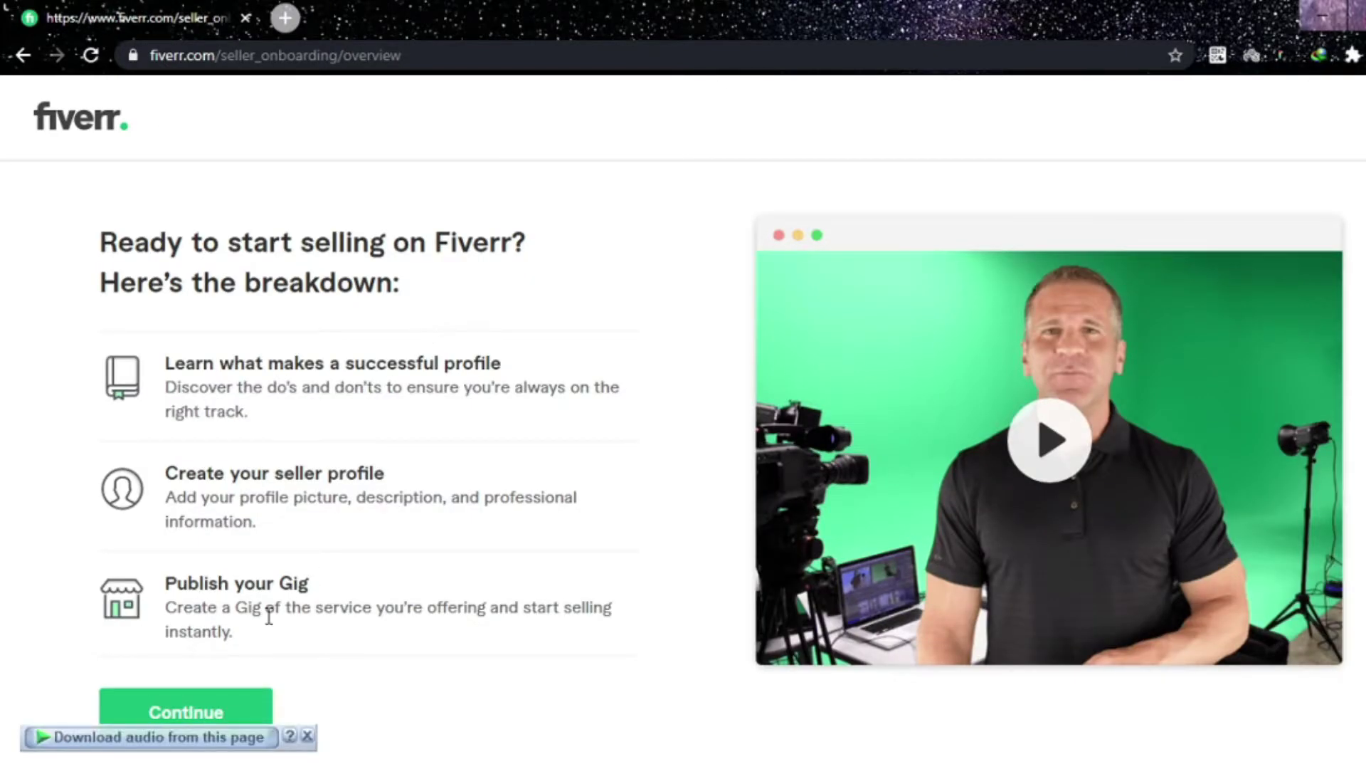
{"action": "left_click", "coordinate": [185, 705]}
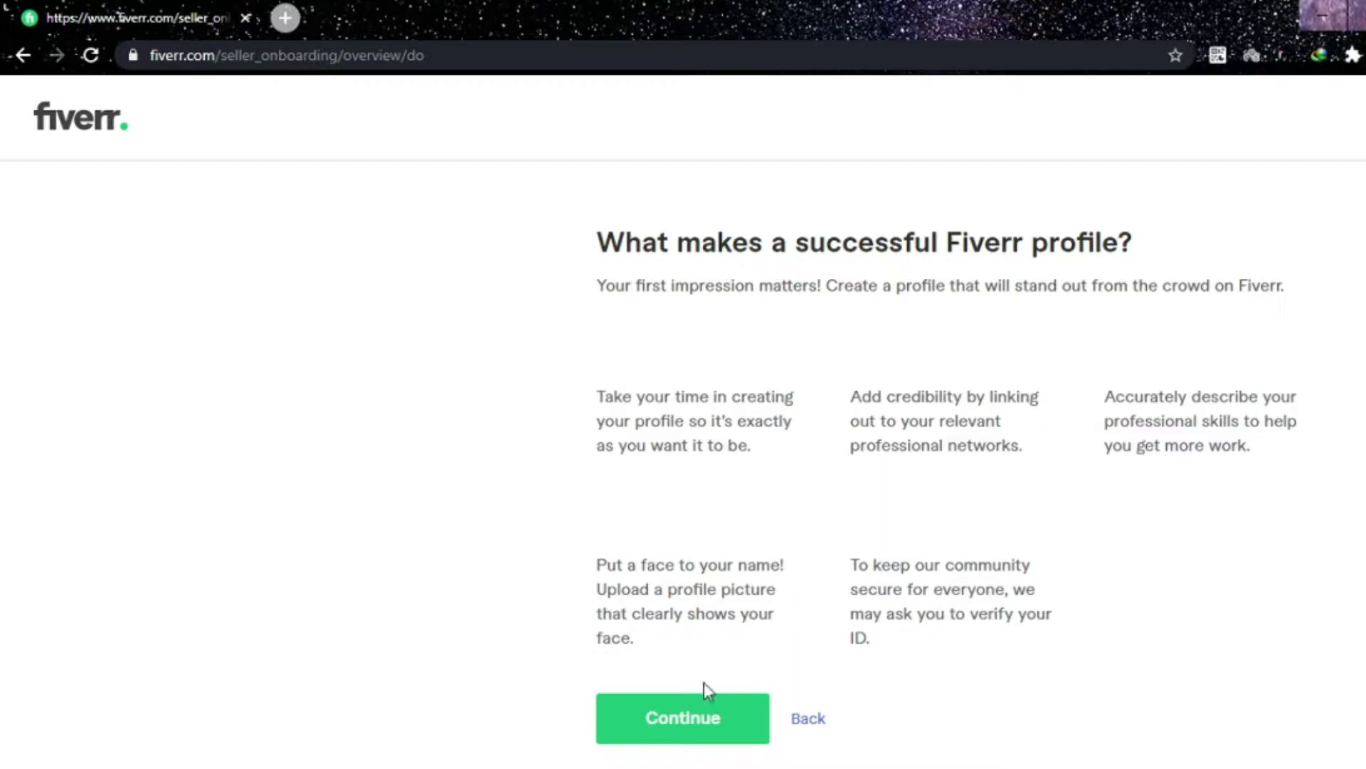
{"action": "left_click", "coordinate": [668, 718]}
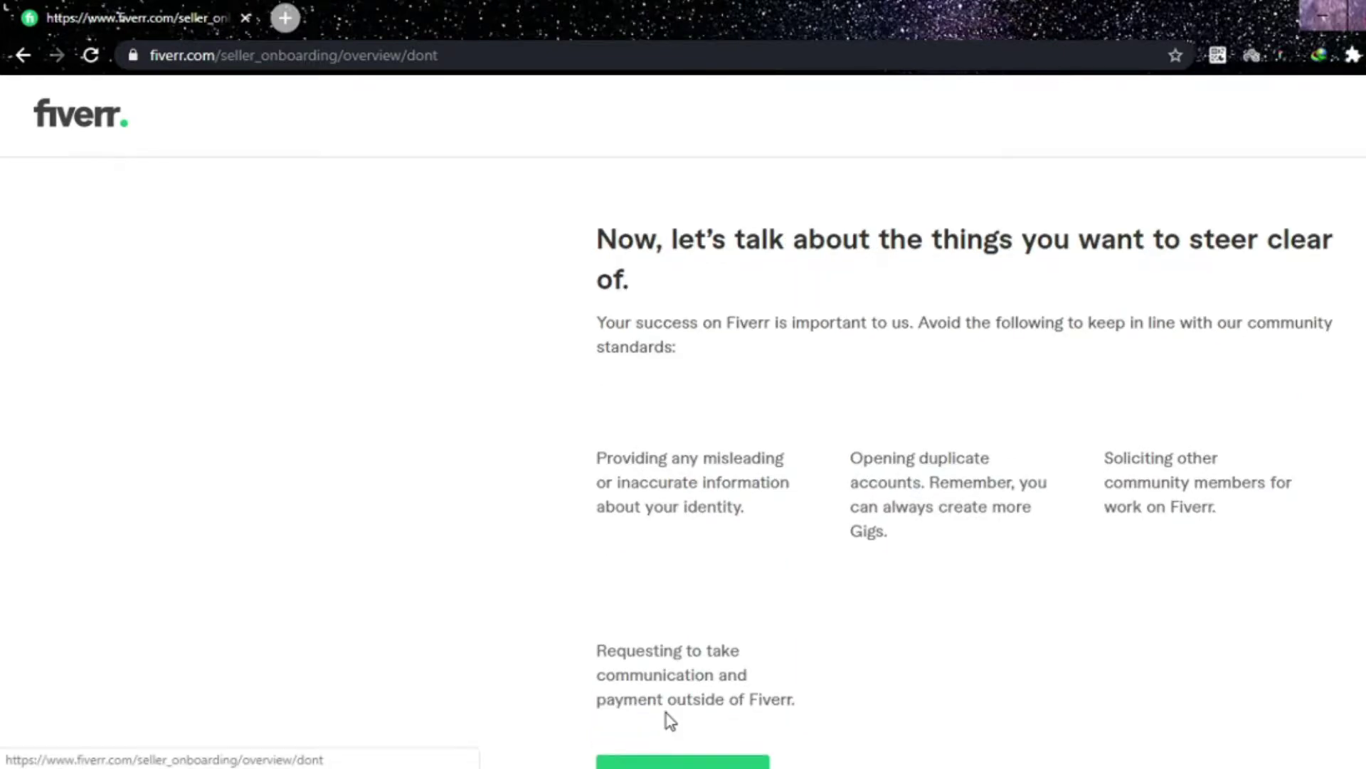
{"action": "scroll", "coordinate": [667, 723], "scroll_direction": "down", "scroll_amount": 1}
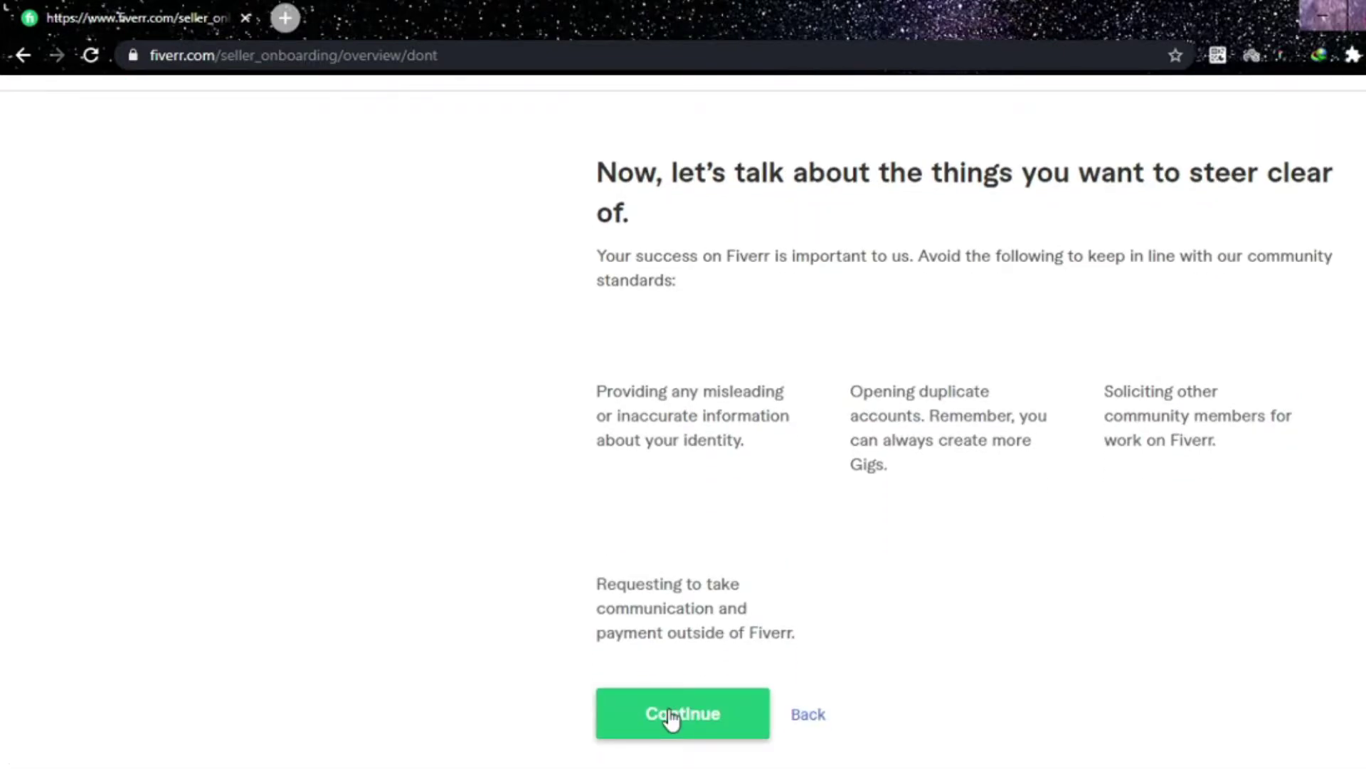
{"action": "left_click", "coordinate": [671, 718]}
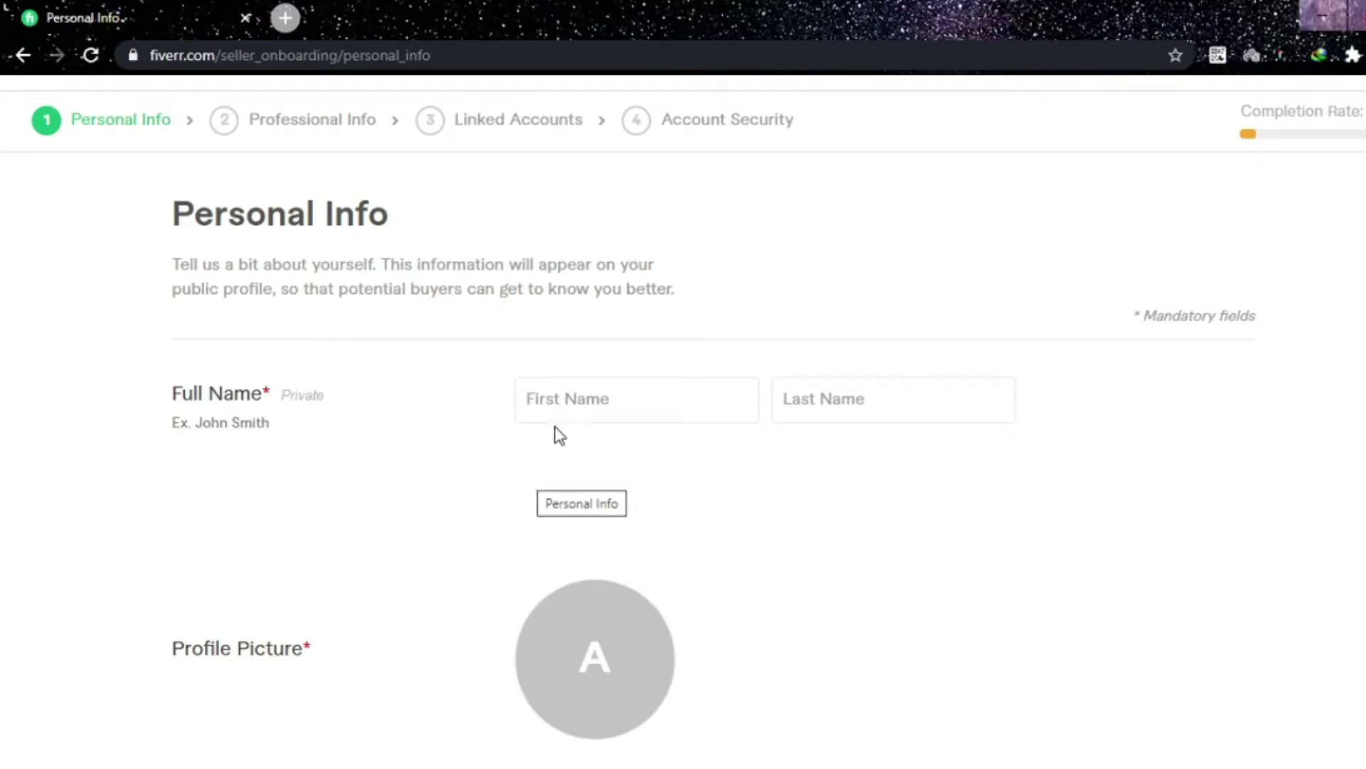
Fill the First Name and Last Name fields with the suggested autofill values.
{"action": "left_click", "coordinate": [559, 397]}
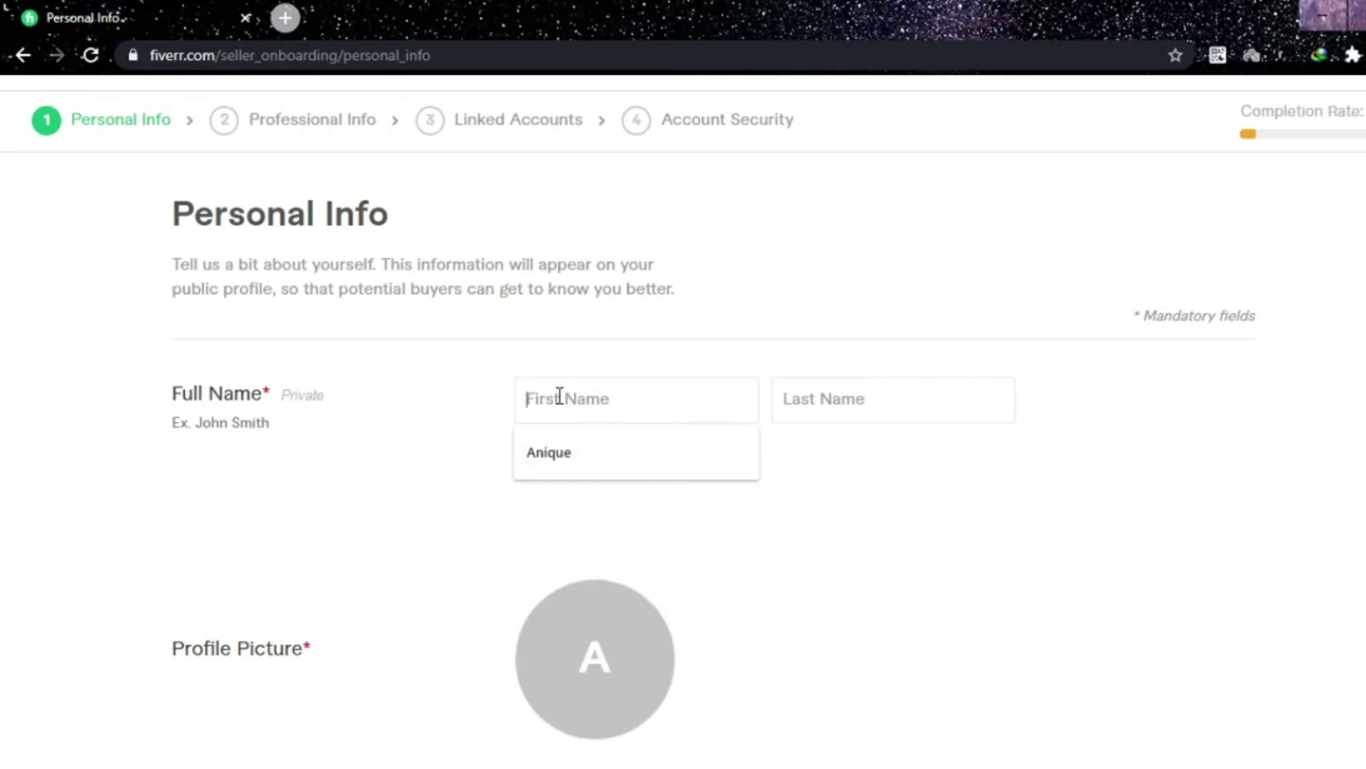
{"action": "left_click", "coordinate": [591, 450]}
{"action": "left_click", "coordinate": [824, 399]}
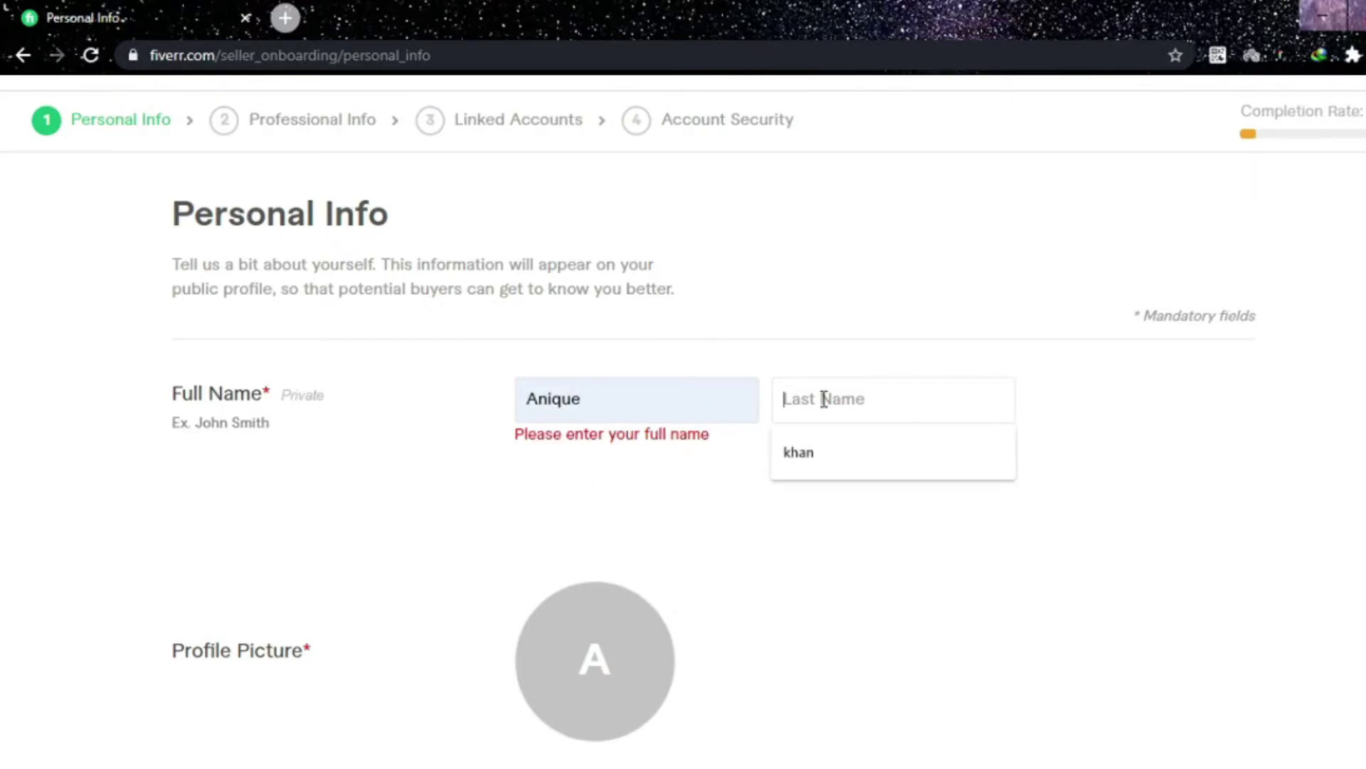
{"action": "left_click", "coordinate": [835, 451]}
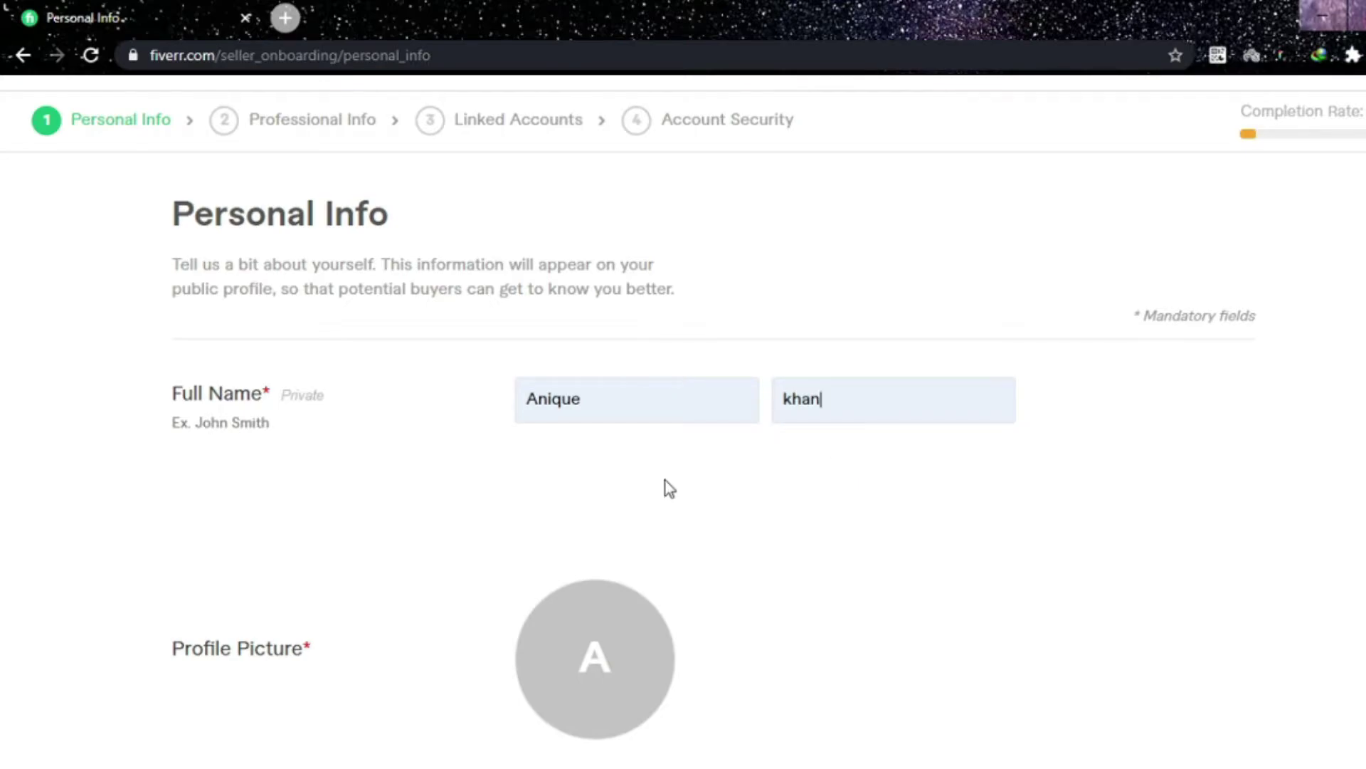
Upload the profile photo from drive E: as the profile picture.
{"action": "scroll", "coordinate": [665, 484], "scroll_direction": "down", "scroll_amount": 1}
{"action": "left_click", "coordinate": [596, 579]}
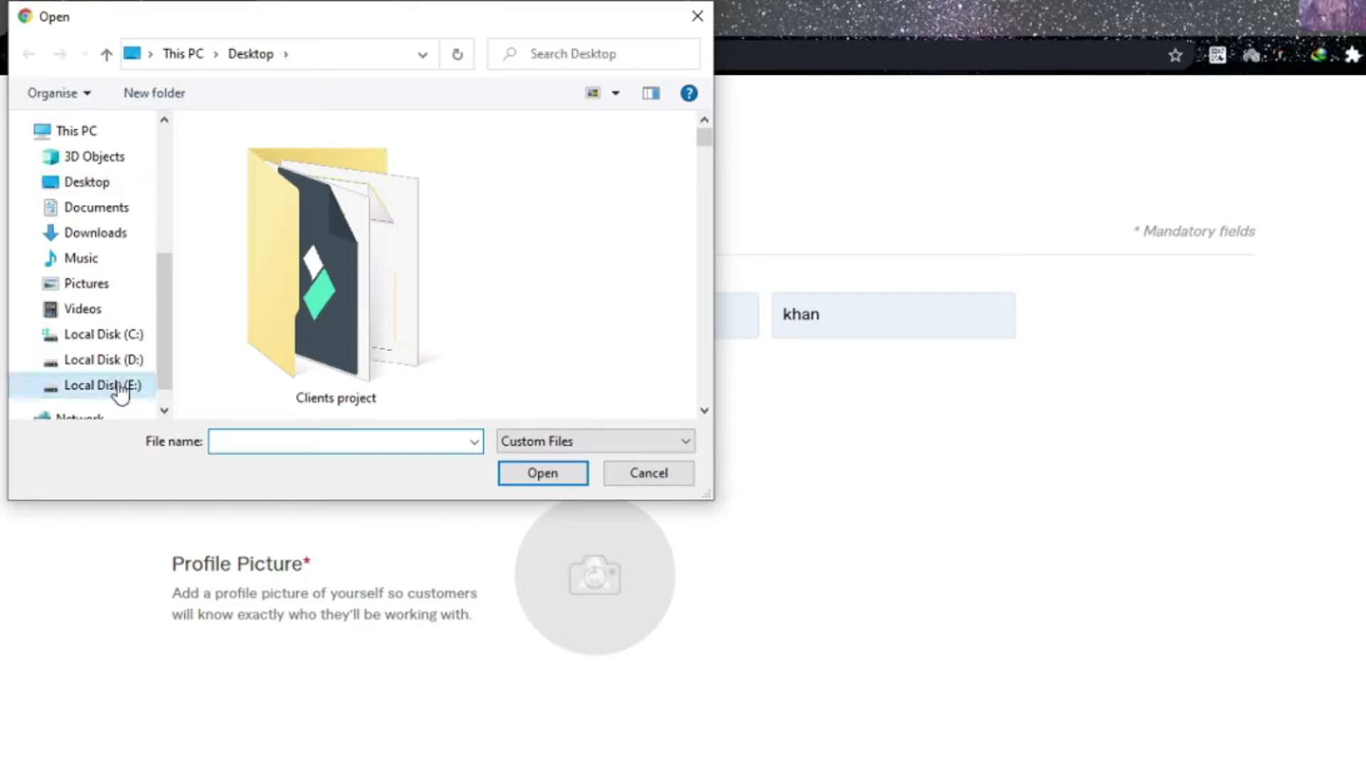
{"action": "left_click", "coordinate": [119, 386]}
{"action": "left_click", "coordinate": [356, 327]}
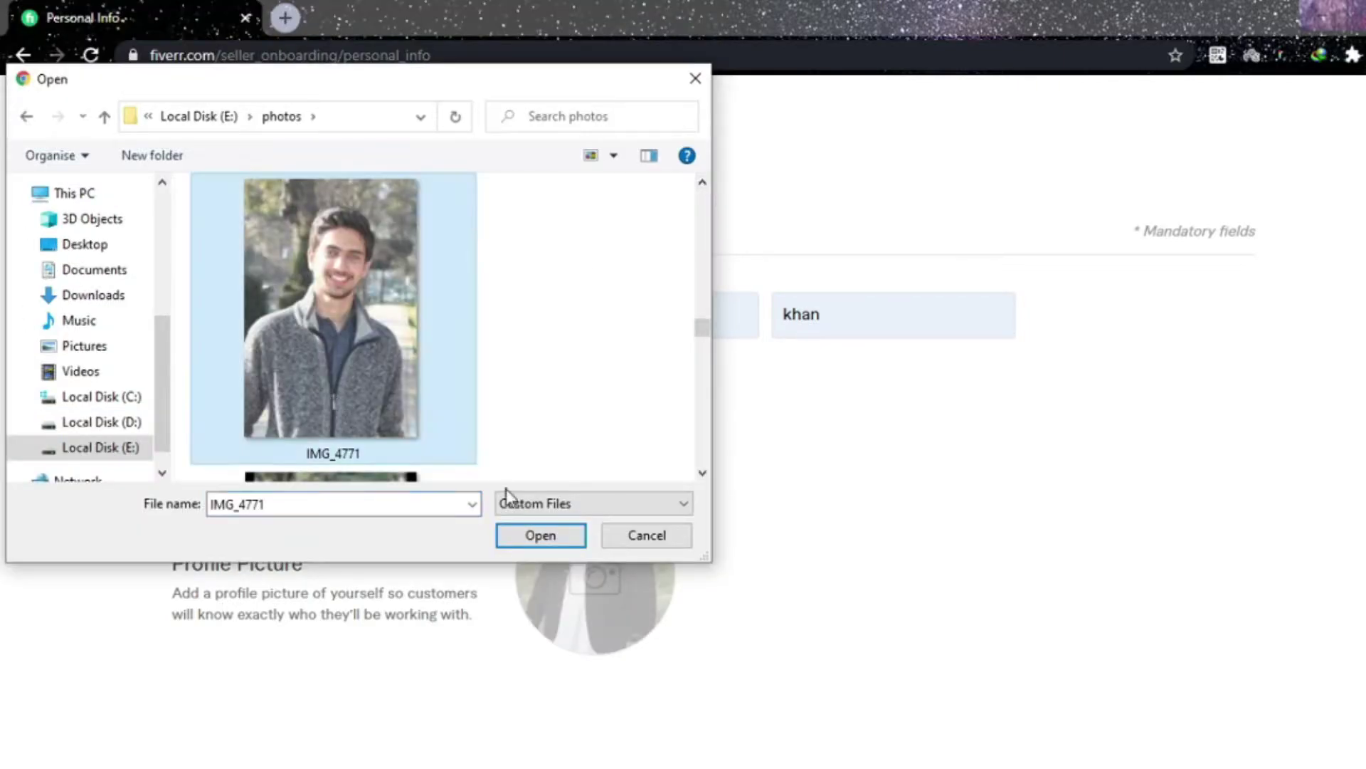
{"action": "left_click", "coordinate": [557, 532]}
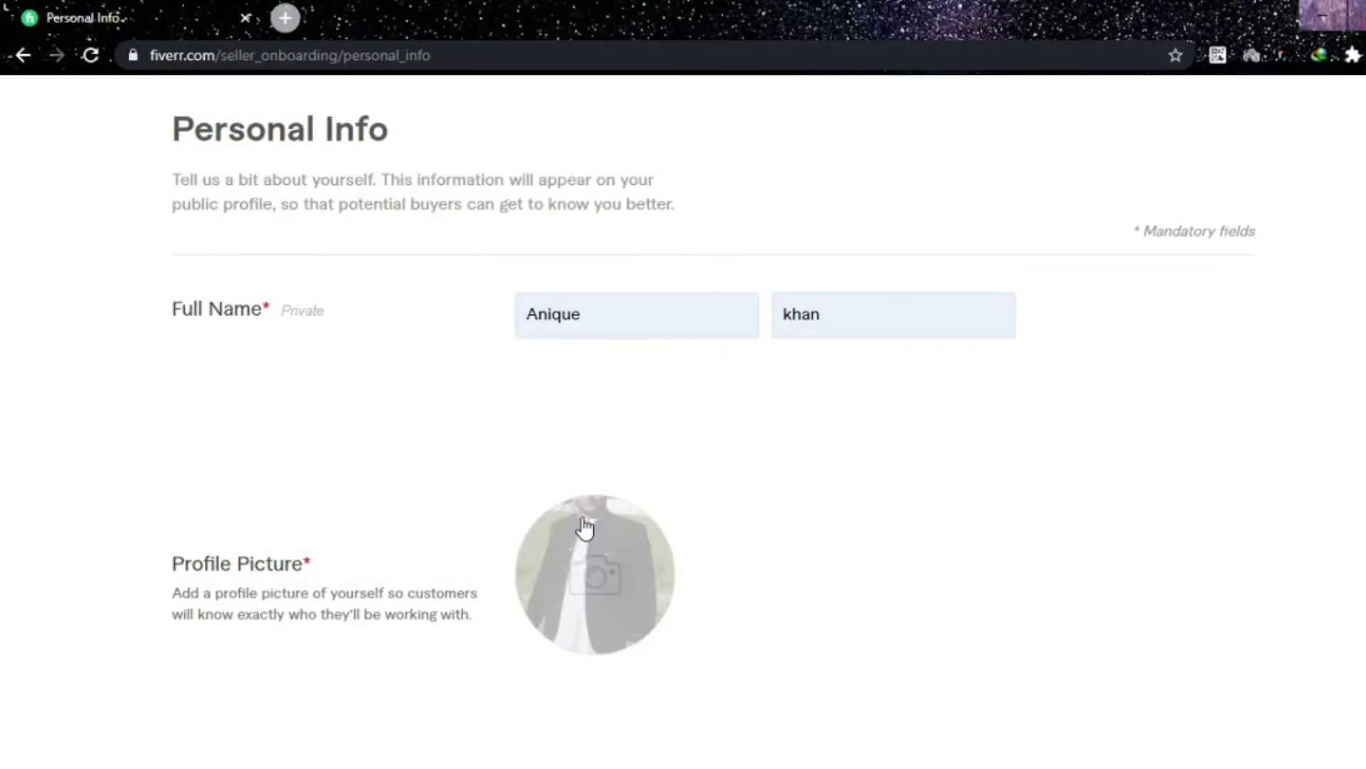
{"action": "scroll", "coordinate": [842, 403], "scroll_direction": "down", "scroll_amount": 2}
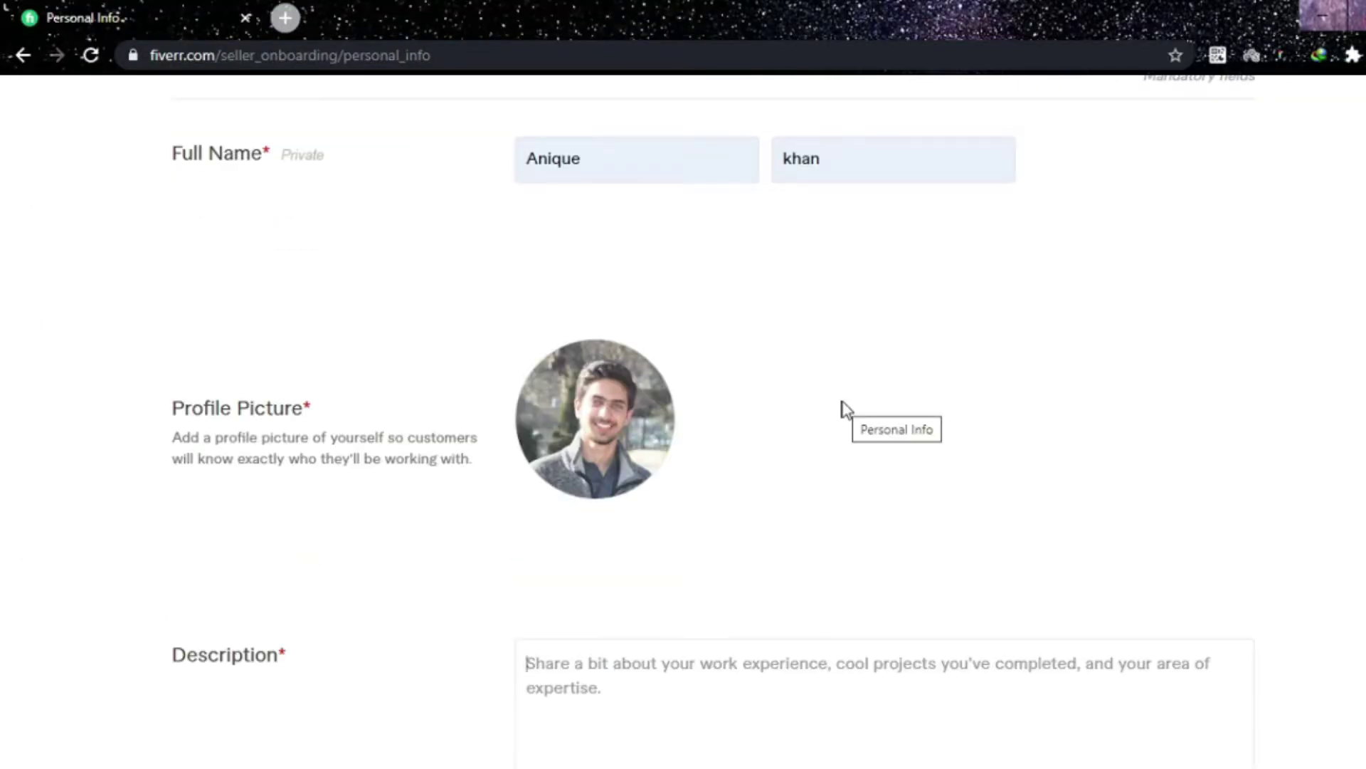
{"action": "scroll", "coordinate": [842, 402], "scroll_direction": "down", "scroll_amount": 5}
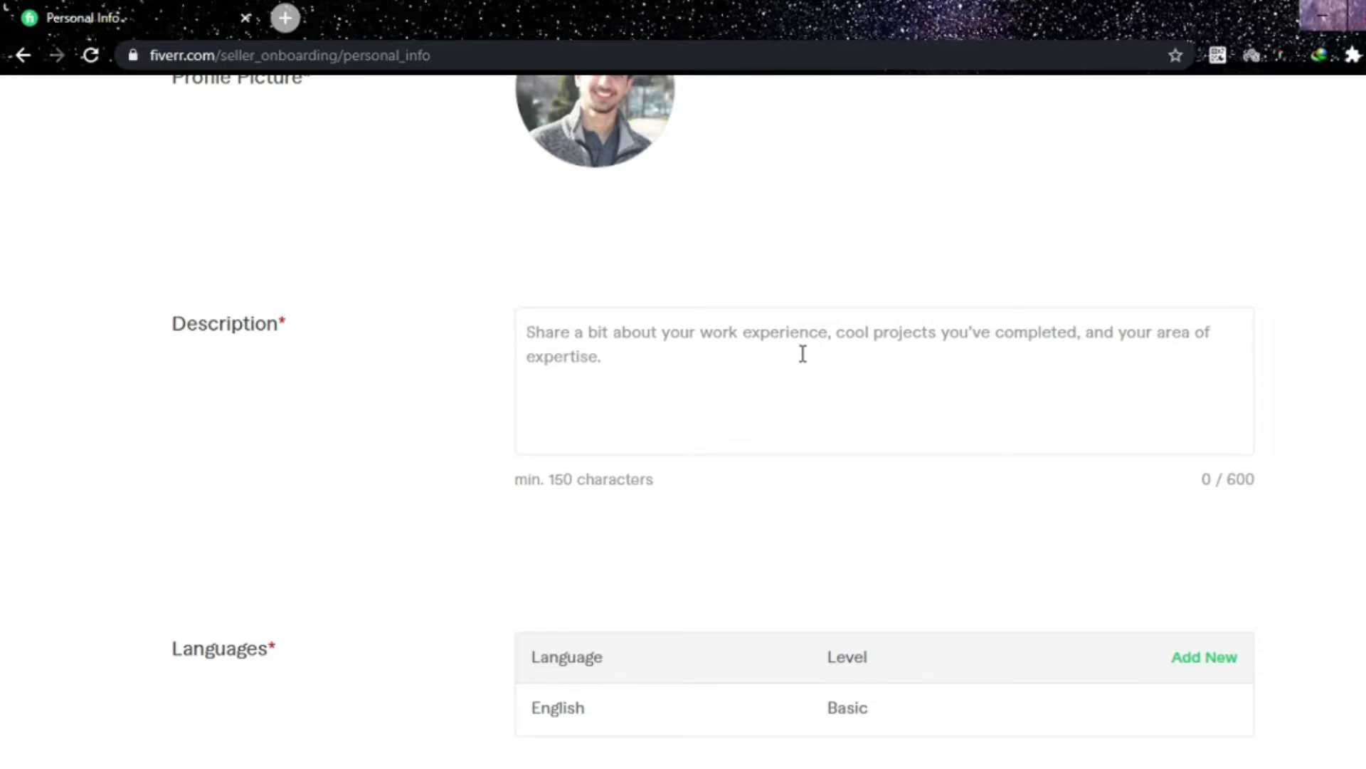
Write the 204-character bio beginning 'Digital Marketer. With more then 1 year of experiance'.
{"action": "type", "text": "I am a d"}
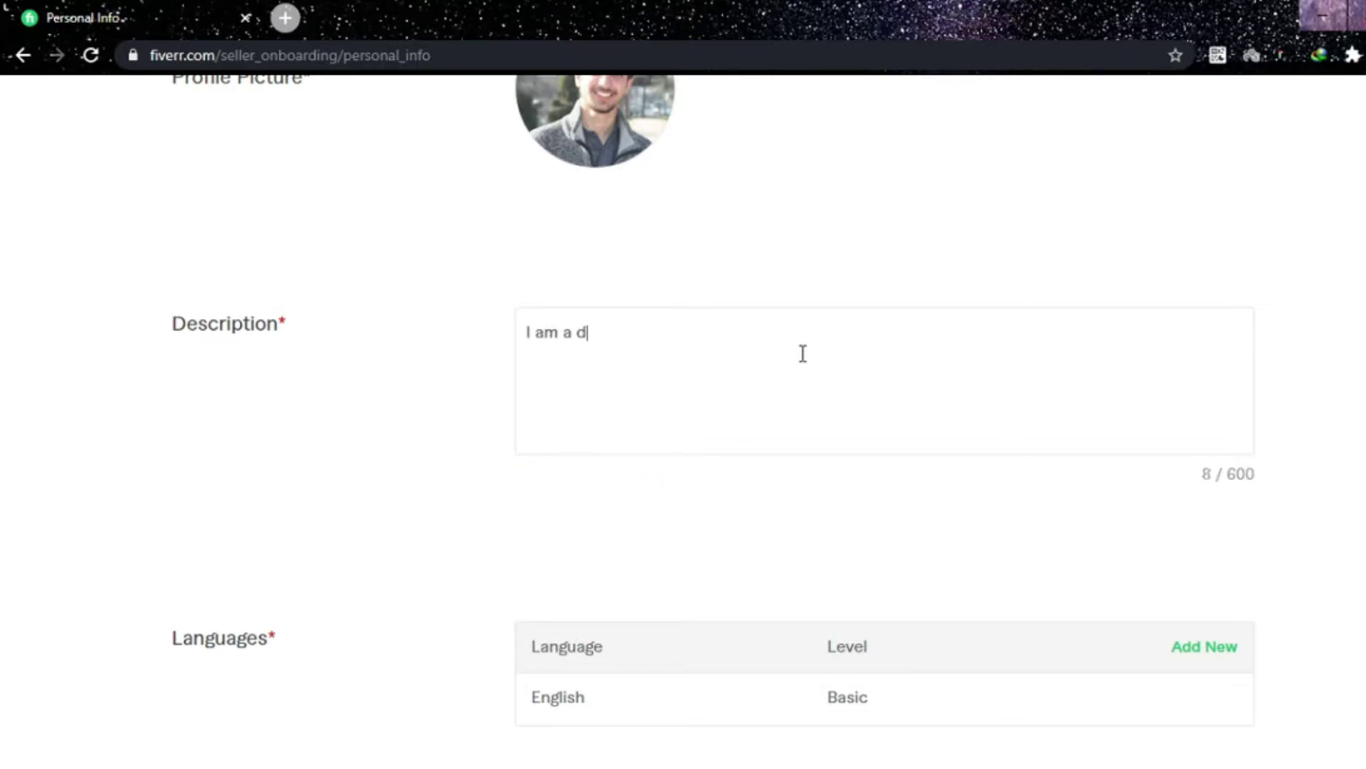
{"action": "key", "text": "BackSpace"}
{"action": "type", "text": "Digital Mar"}
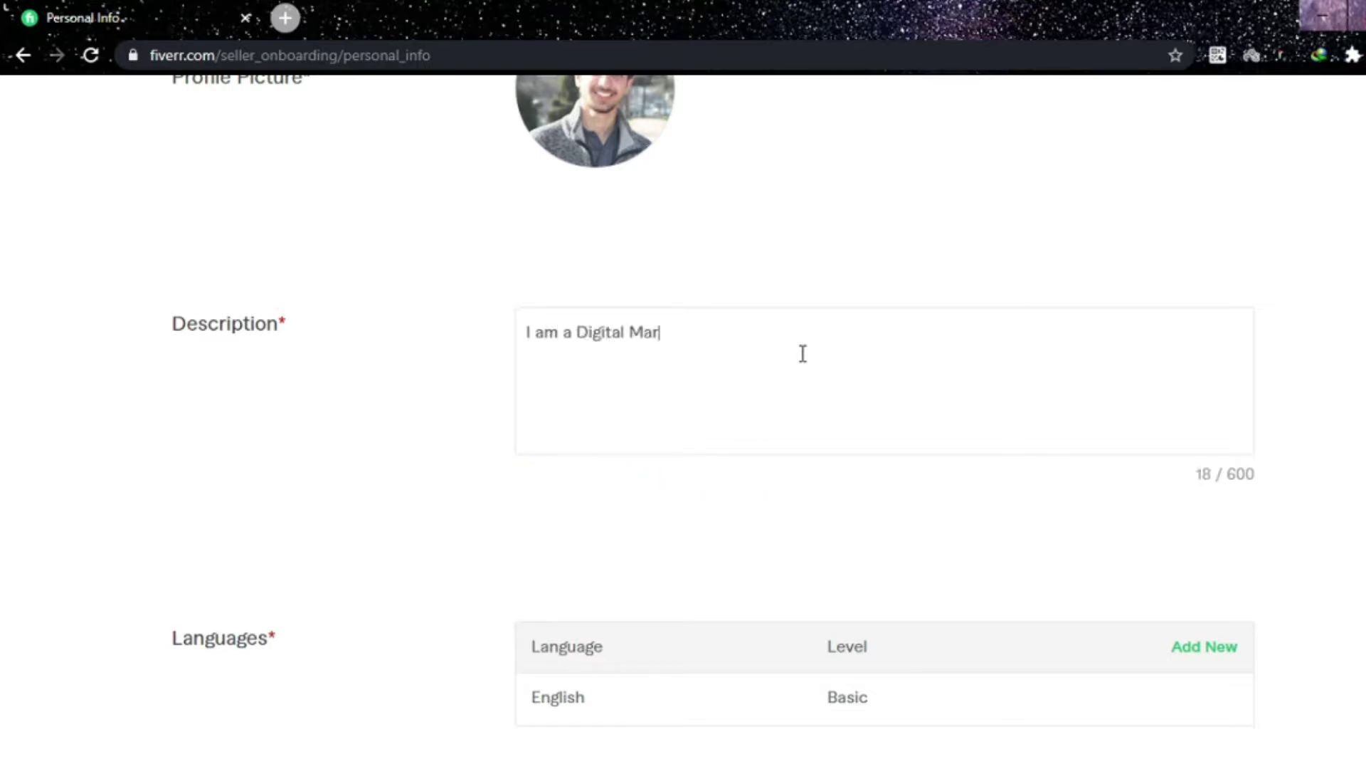
{"action": "type", "text": "keter. With mo"}
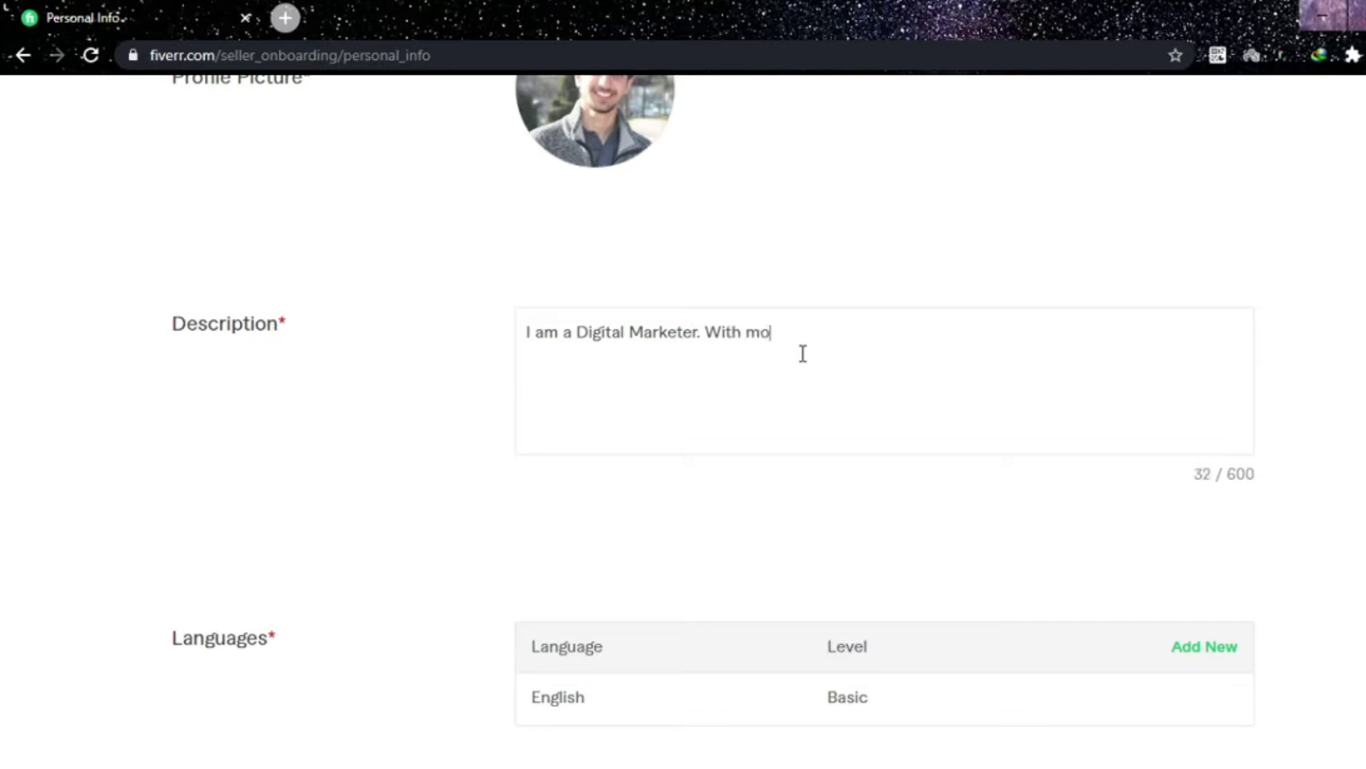
{"action": "type", "text": "re then "}
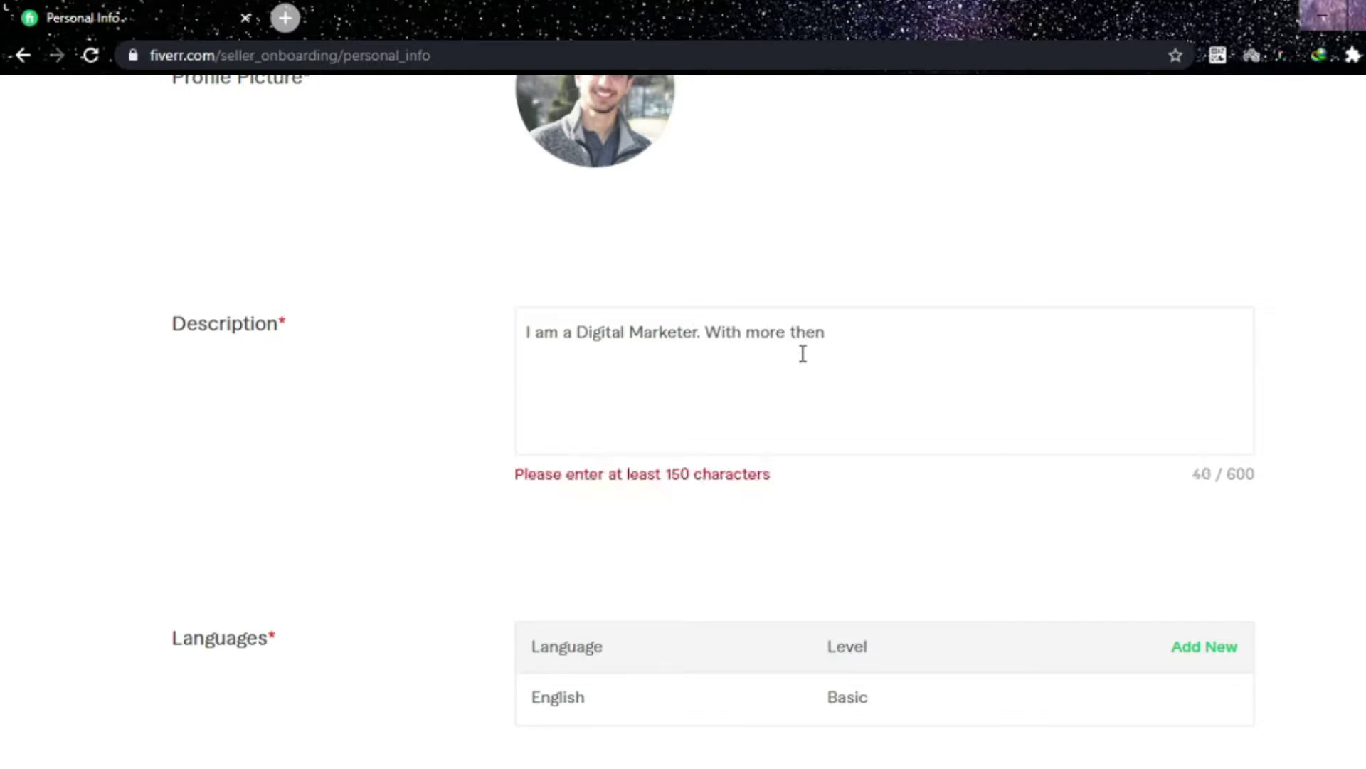
{"action": "type", "text": "1 year "}
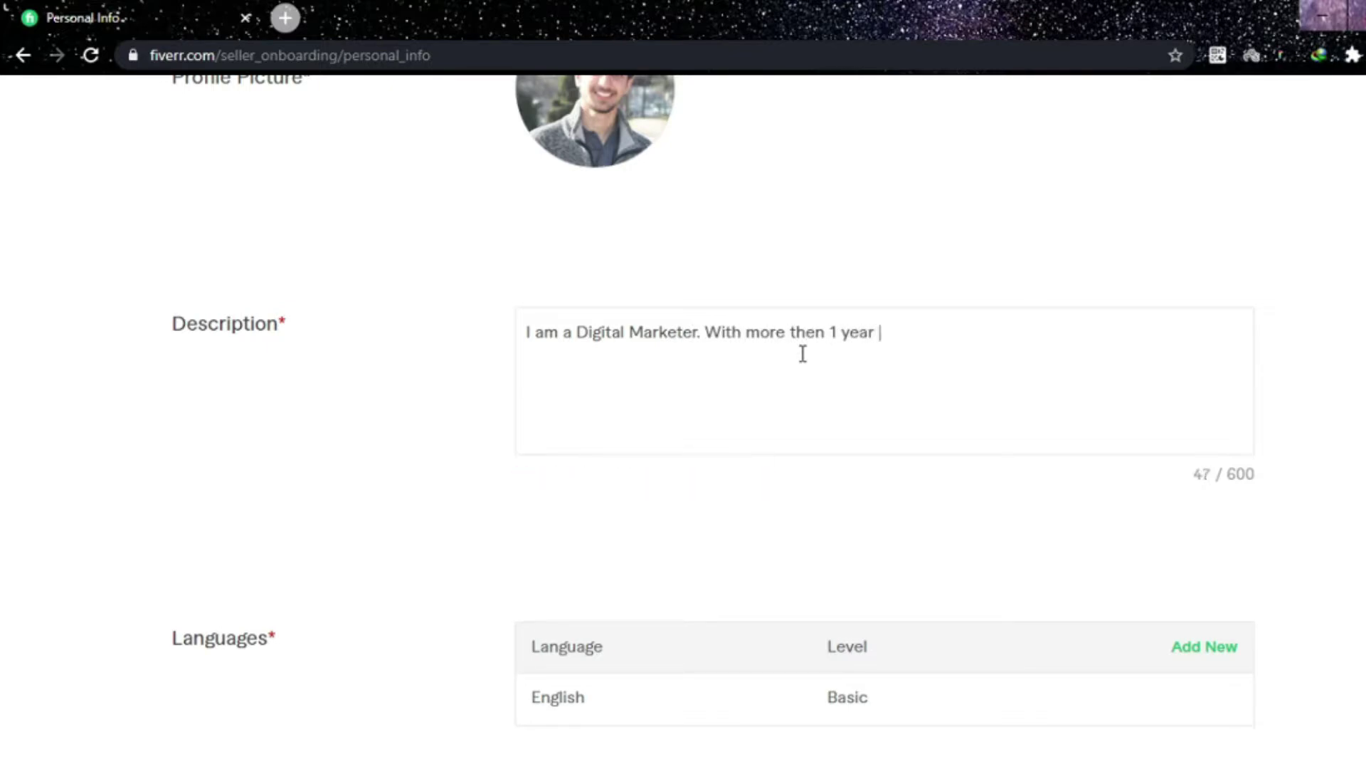
{"action": "type", "text": "of experiance"}
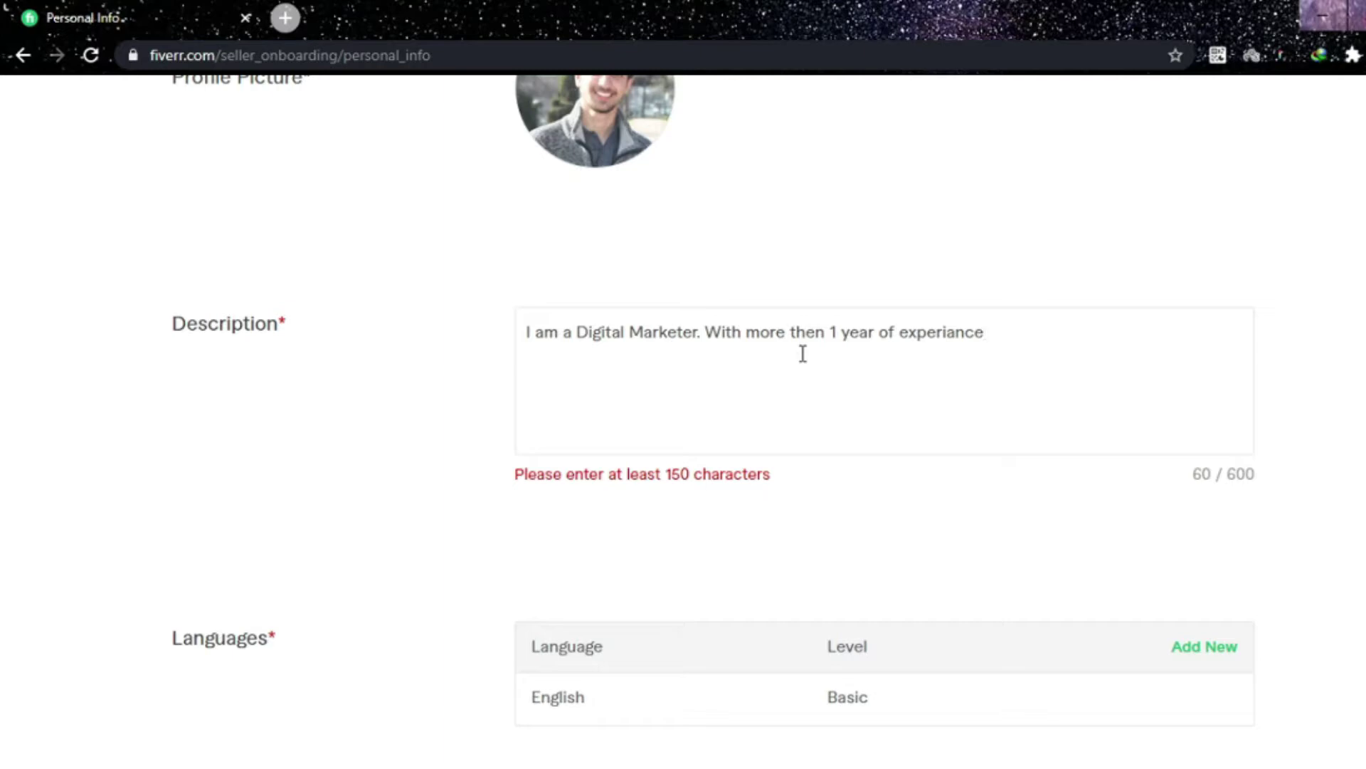
{"action": "type", "text": ". I have worked with d"}
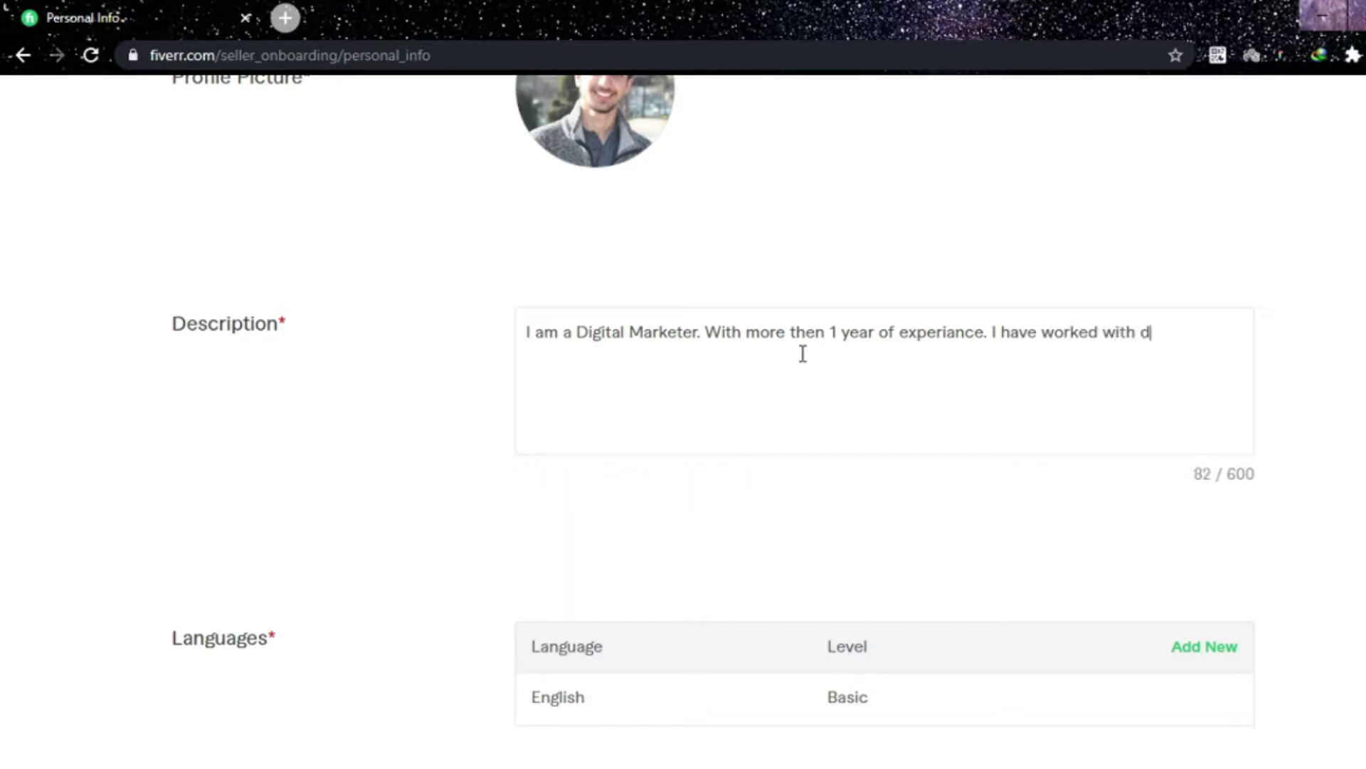
{"action": "type", "text": "ifferent sma"}
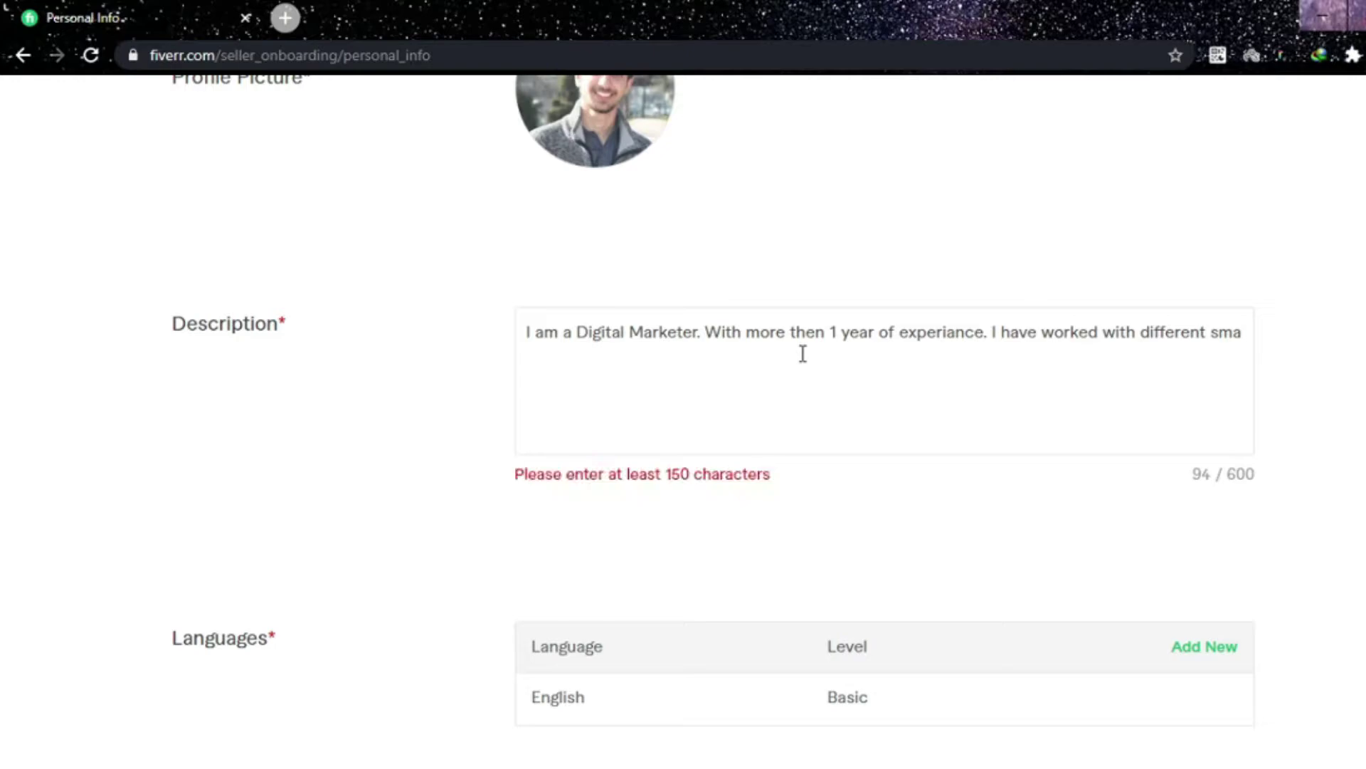
{"action": "type", "text": "ll and m"}
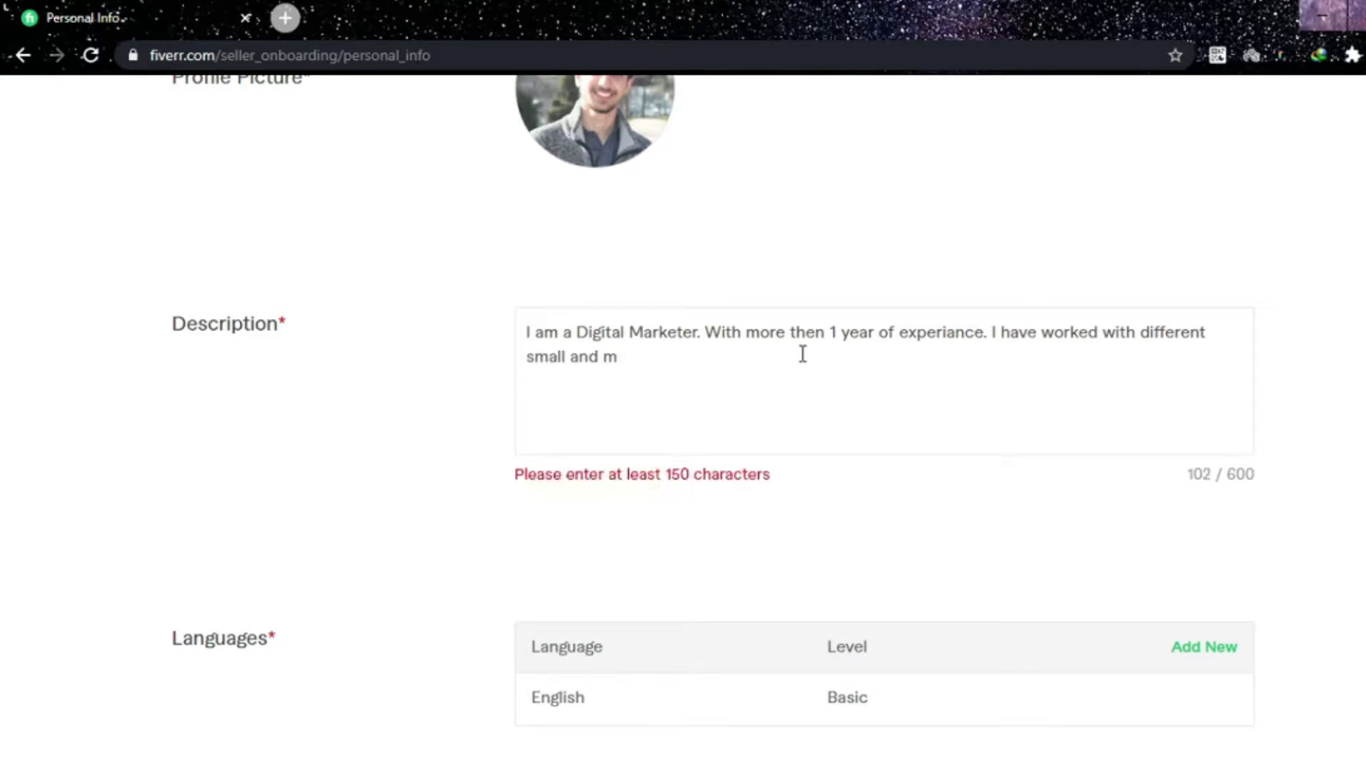
{"action": "type", "text": "edium size comp"}
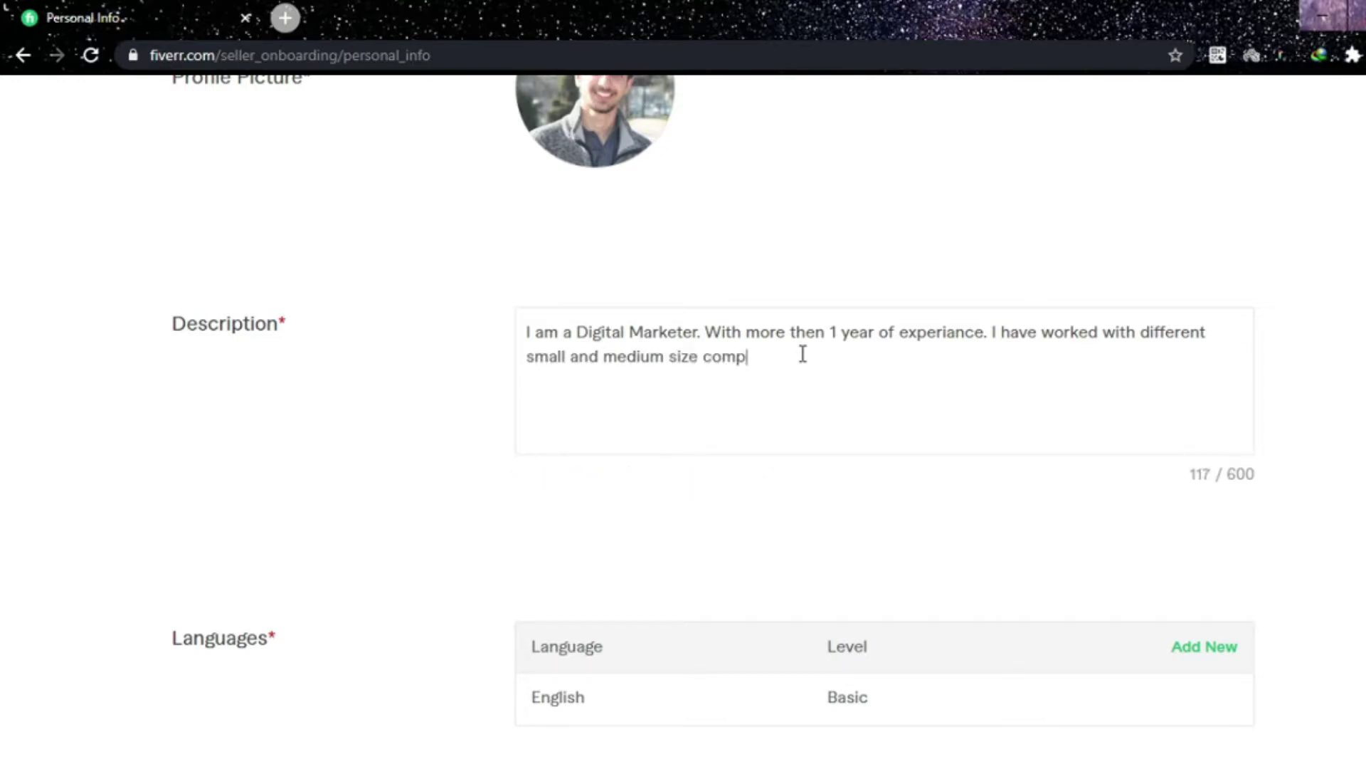
{"action": "type", "text": "anies. I lo"}
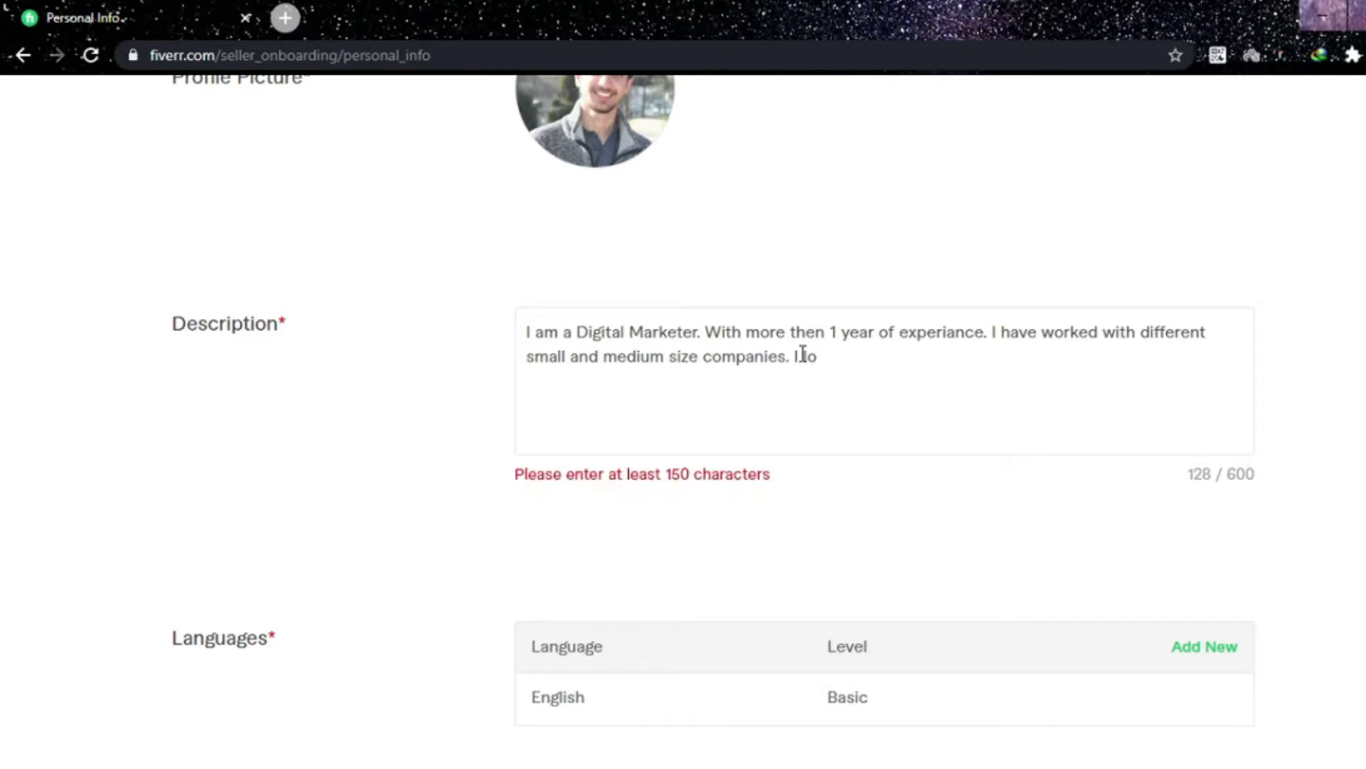
{"action": "key", "text": "BackSpace"}
{"action": "key", "text": "BackSpace"}
{"action": "type", "text": "Have experties in Facebook Marketin Instagram Marketing And Youtube Marketing."}
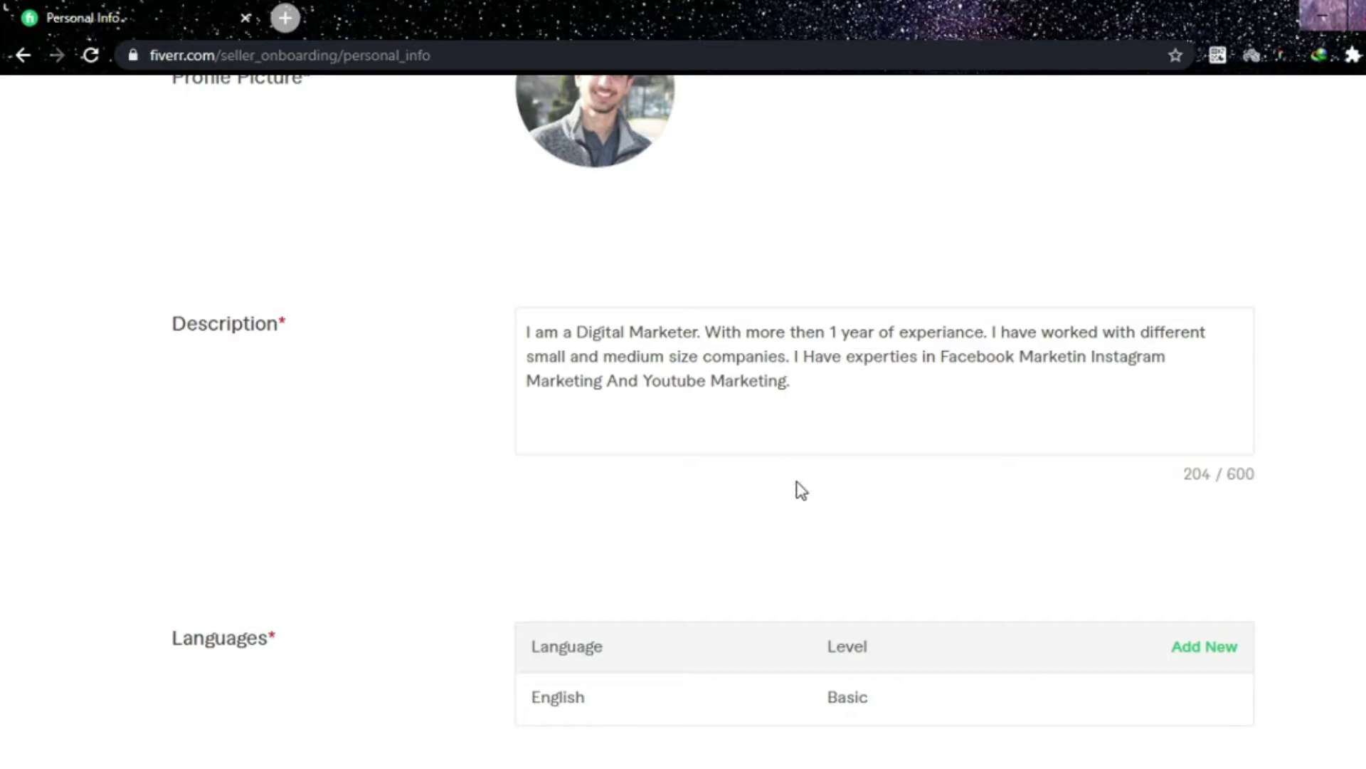
{"action": "scroll", "coordinate": [797, 482], "scroll_direction": "down", "scroll_amount": 1}
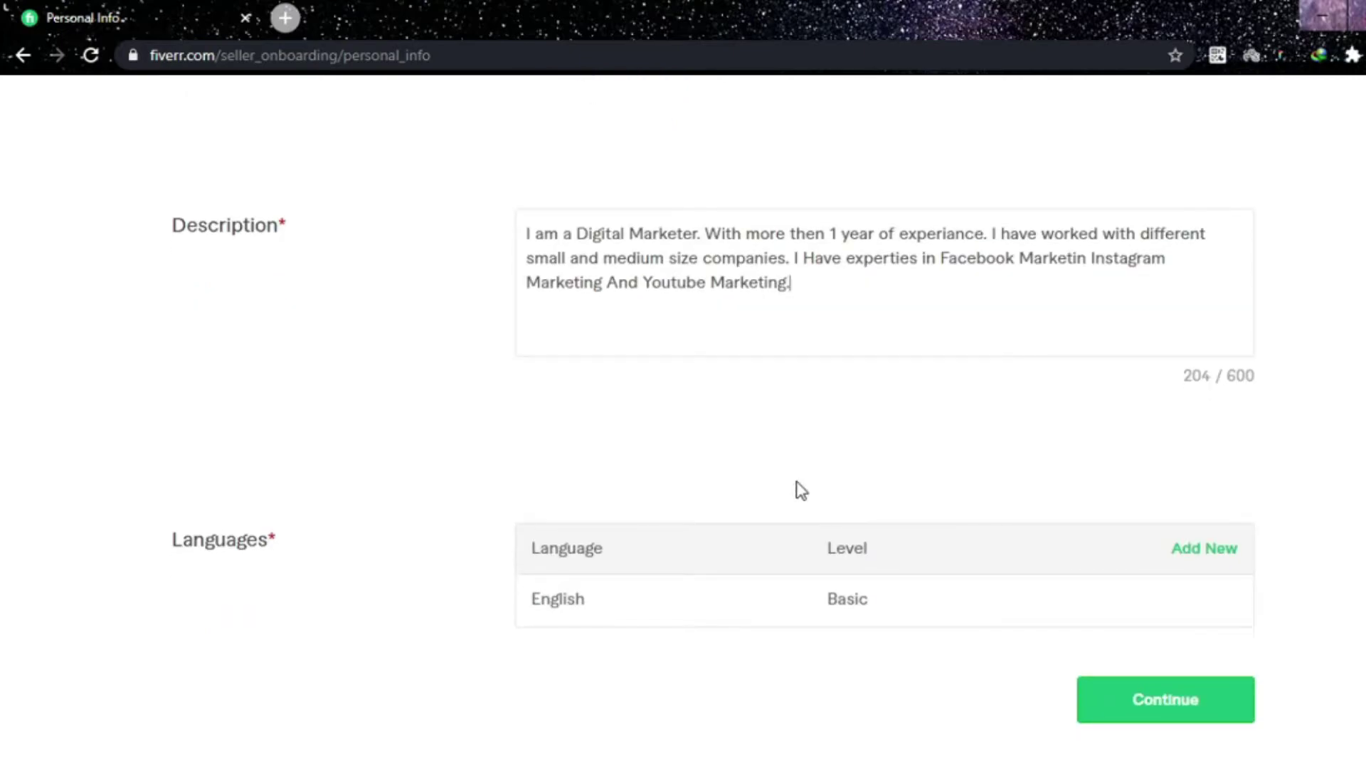
{"action": "scroll", "coordinate": [796, 482], "scroll_direction": "down", "scroll_amount": 1}
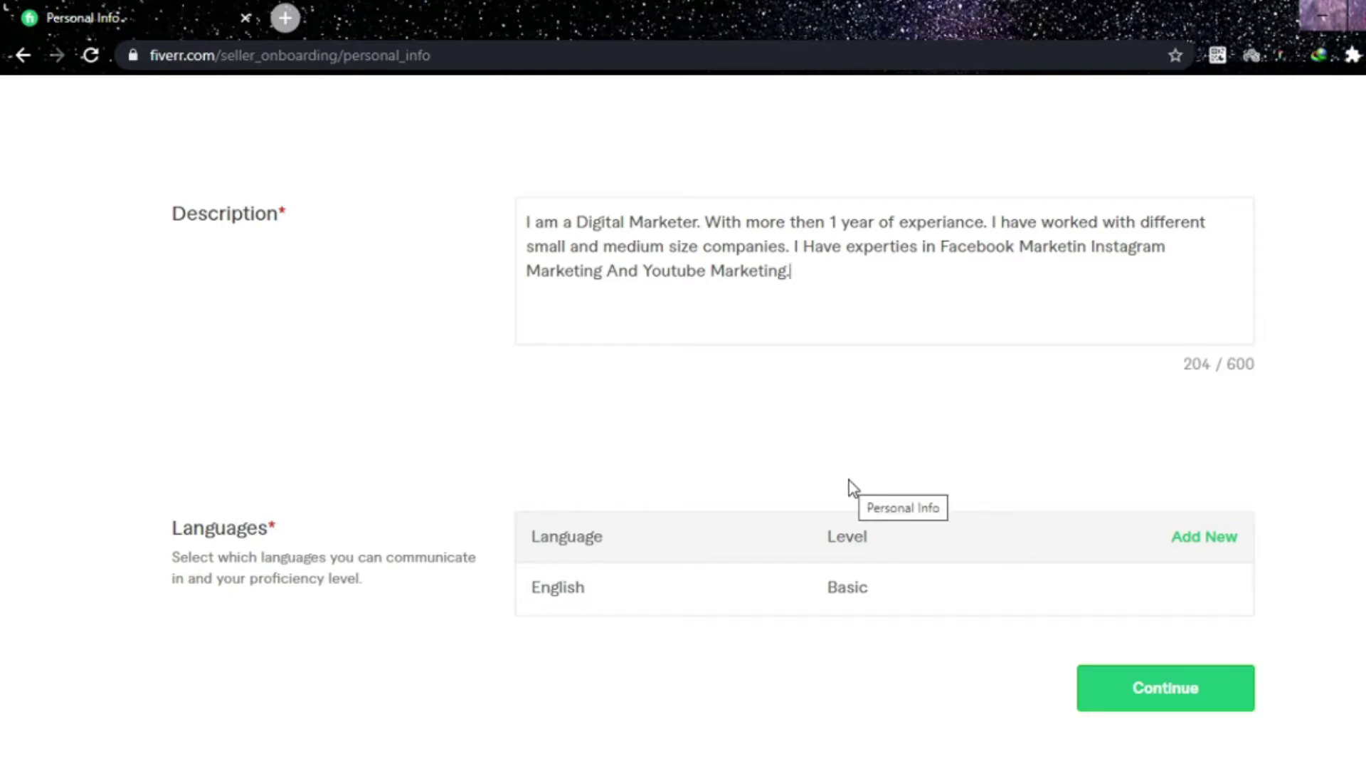
Change English to Fluent and add Urdu as Native/Bilingual.
{"action": "mouse_move", "coordinate": [651, 609]}
{"action": "left_click", "coordinate": [1229, 593]}
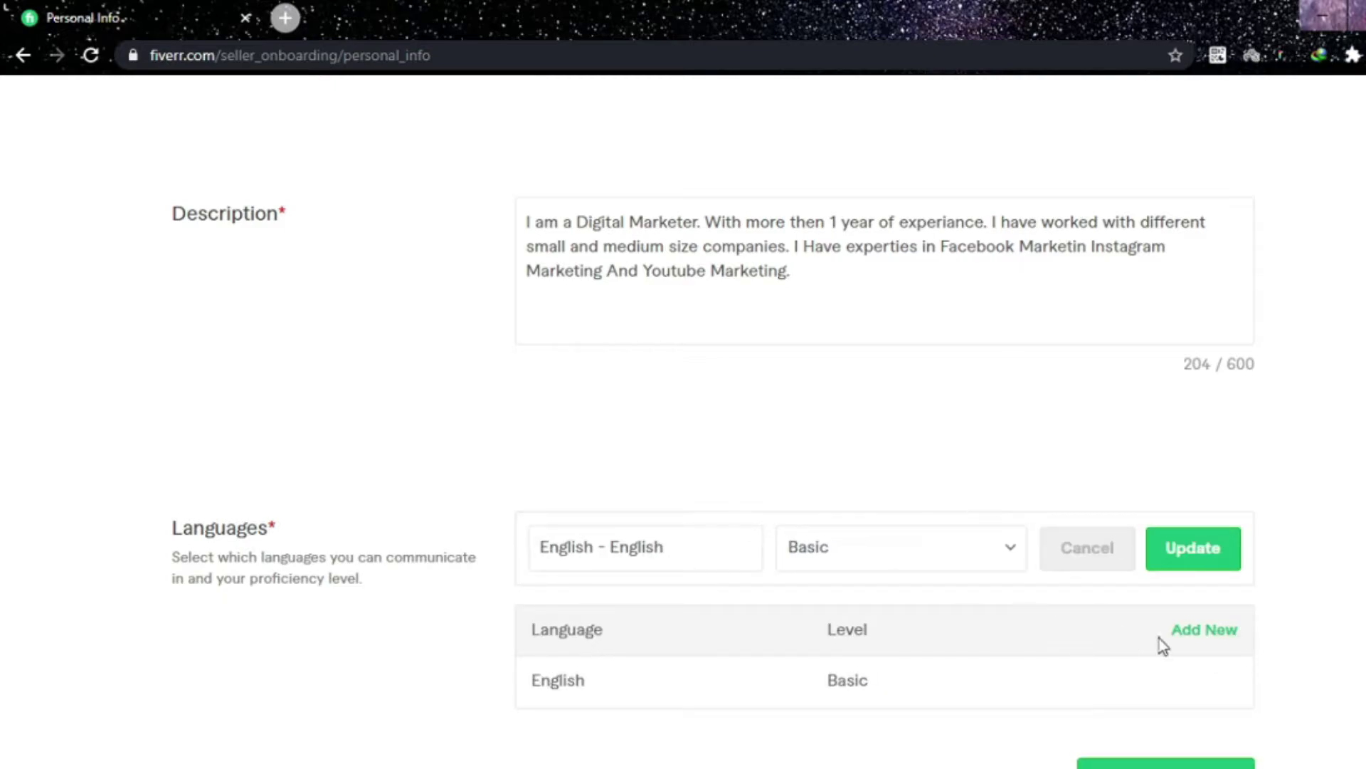
{"action": "left_click", "coordinate": [1181, 630]}
{"action": "left_click", "coordinate": [683, 555]}
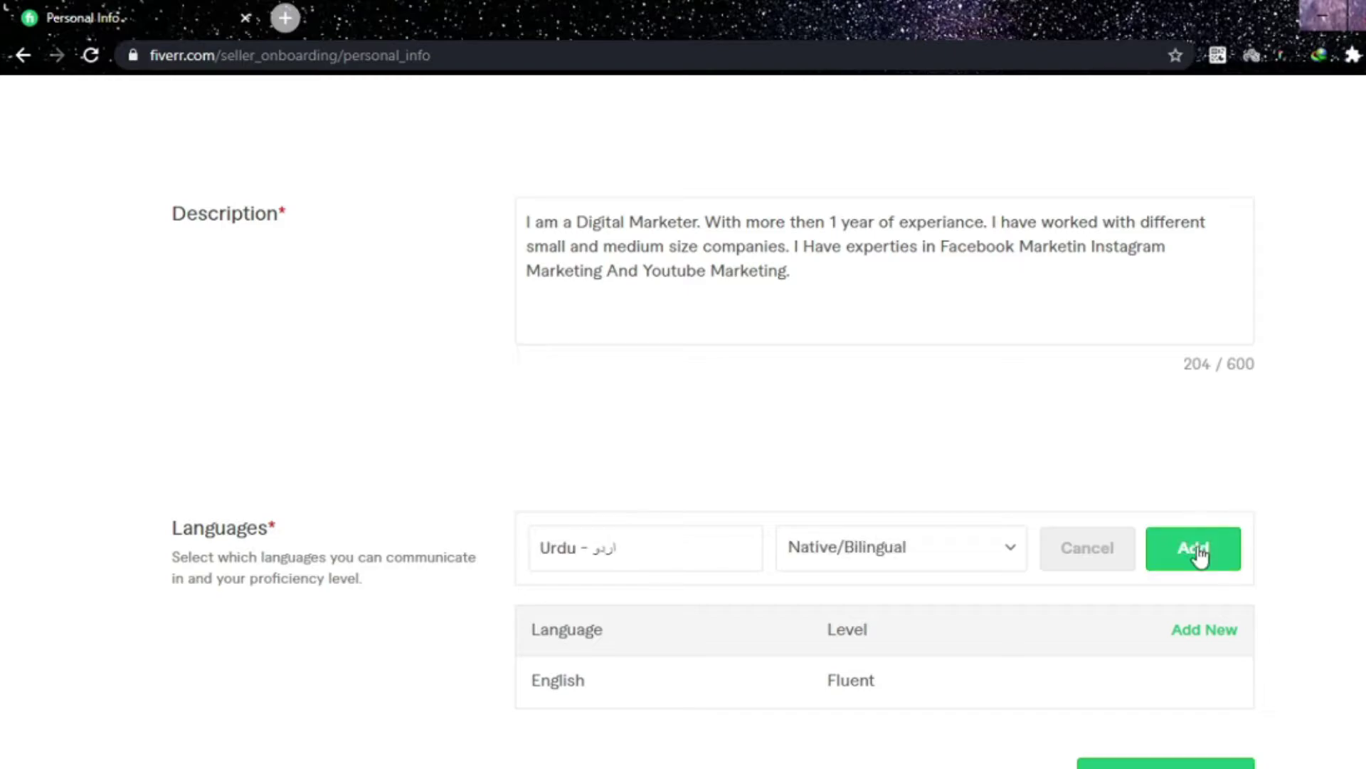
{"action": "left_click", "coordinate": [1198, 553]}
{"action": "scroll", "coordinate": [1203, 555], "scroll_direction": "down", "scroll_amount": 1}
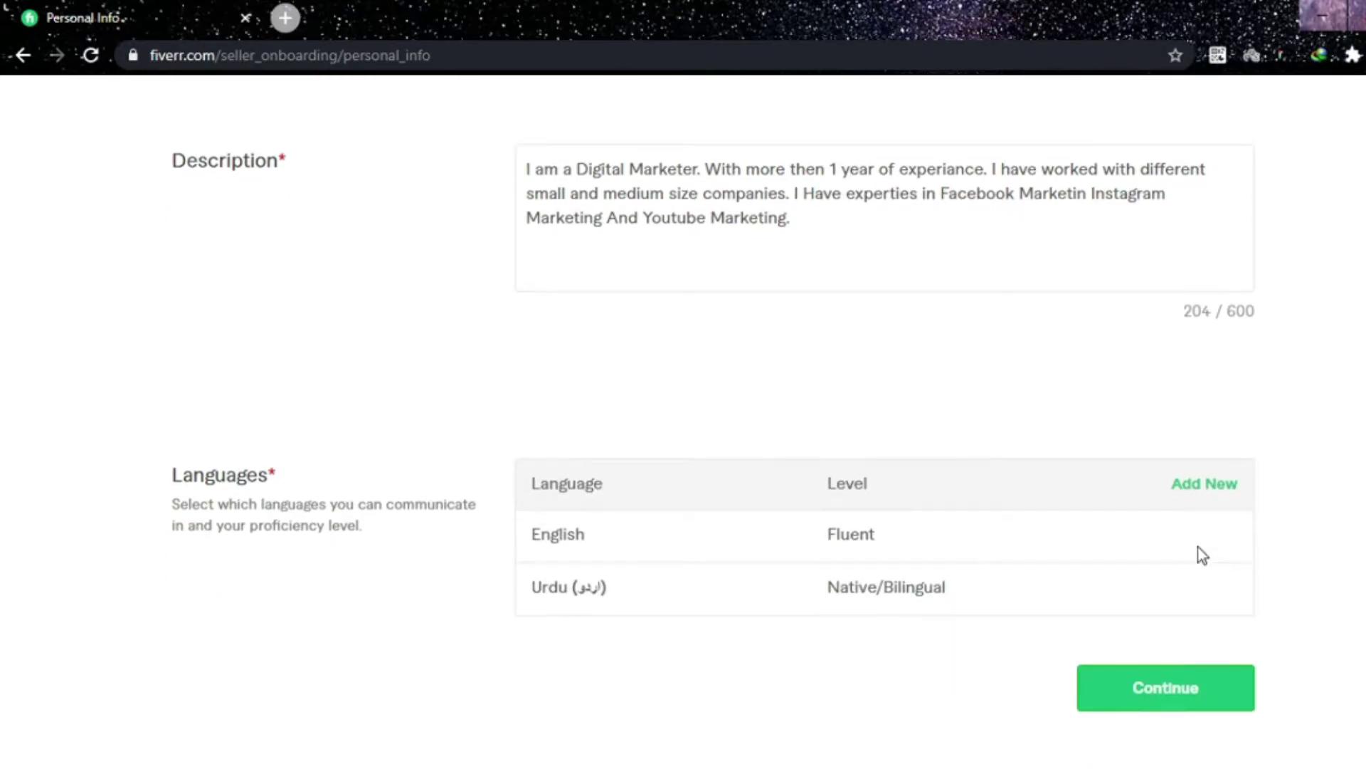
Add Spanish at Conversational level, then continue to Professional Info.
{"action": "left_click", "coordinate": [1196, 486]}
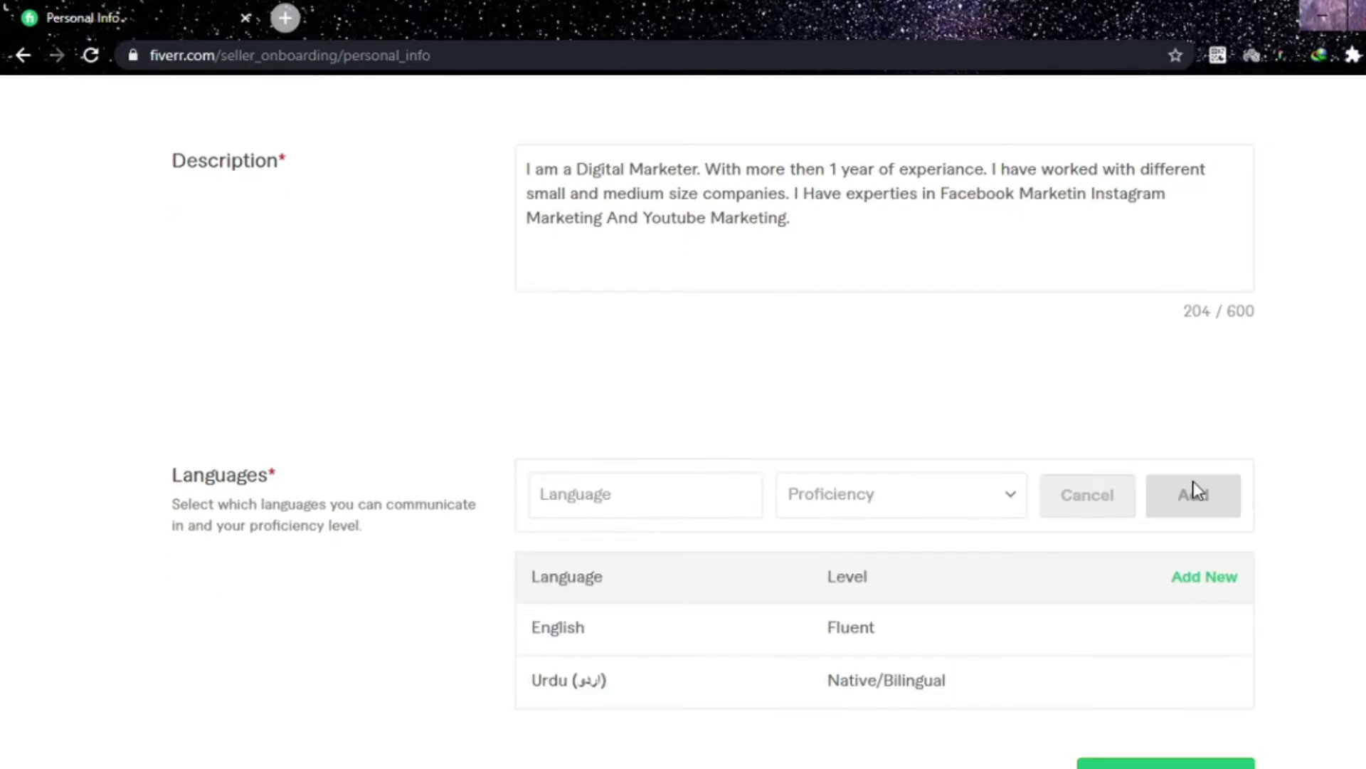
{"action": "left_click", "coordinate": [710, 487]}
{"action": "type", "text": "Spenish"}
{"action": "key", "text": "BackSpace"}
{"action": "key", "text": "BackSpace"}
{"action": "key", "text": "BackSpace"}
{"action": "key", "text": "BackSpace"}
{"action": "key", "text": "BackSpace"}
{"action": "type", "text": "anish"}
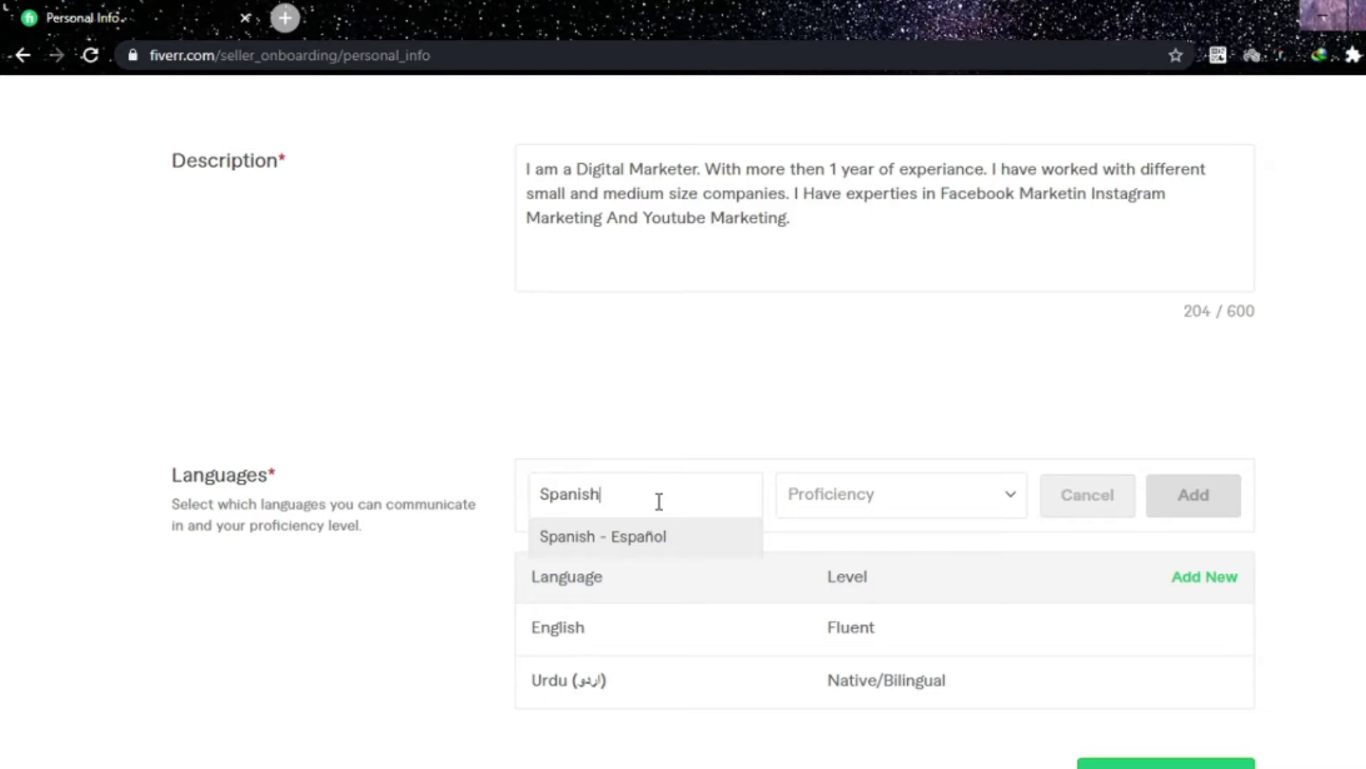
{"action": "left_click", "coordinate": [652, 545]}
{"action": "left_click", "coordinate": [919, 511]}
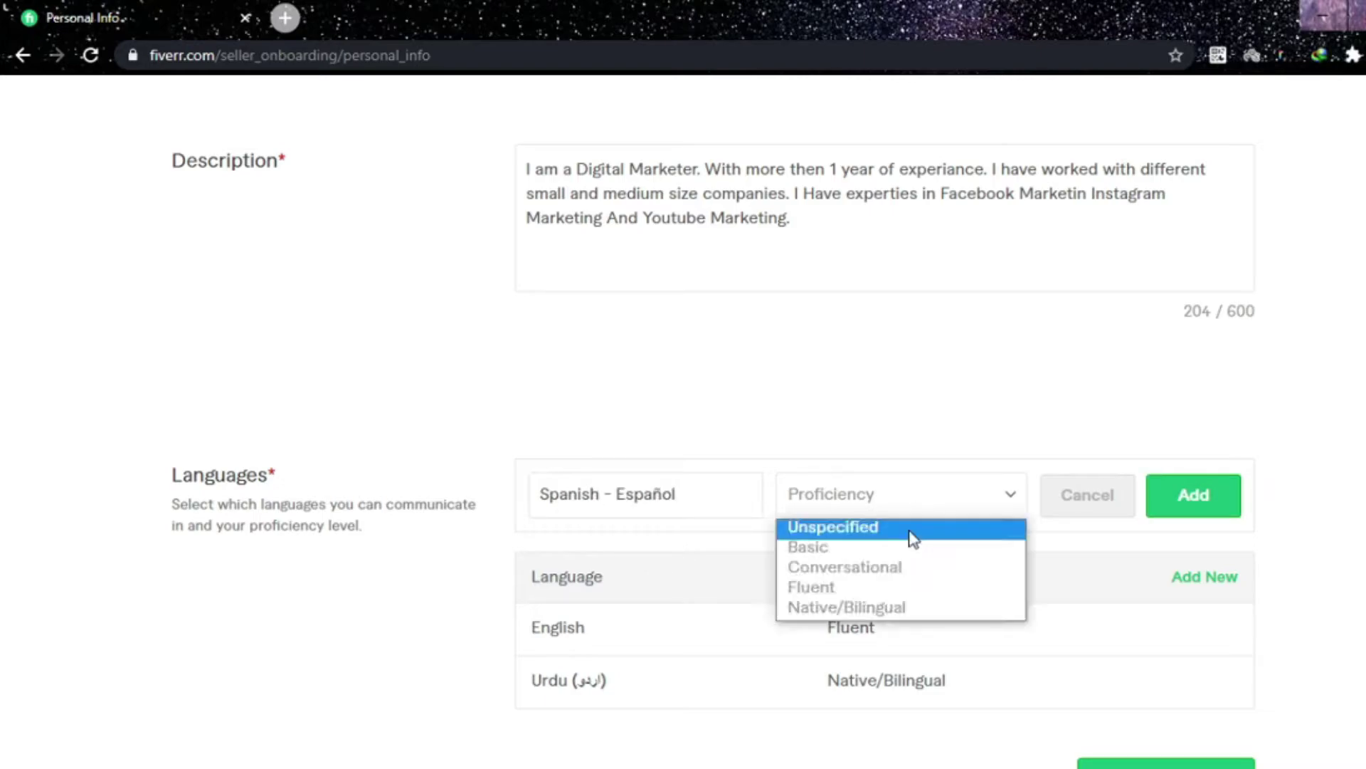
{"action": "left_click", "coordinate": [905, 565]}
{"action": "left_click", "coordinate": [1192, 494]}
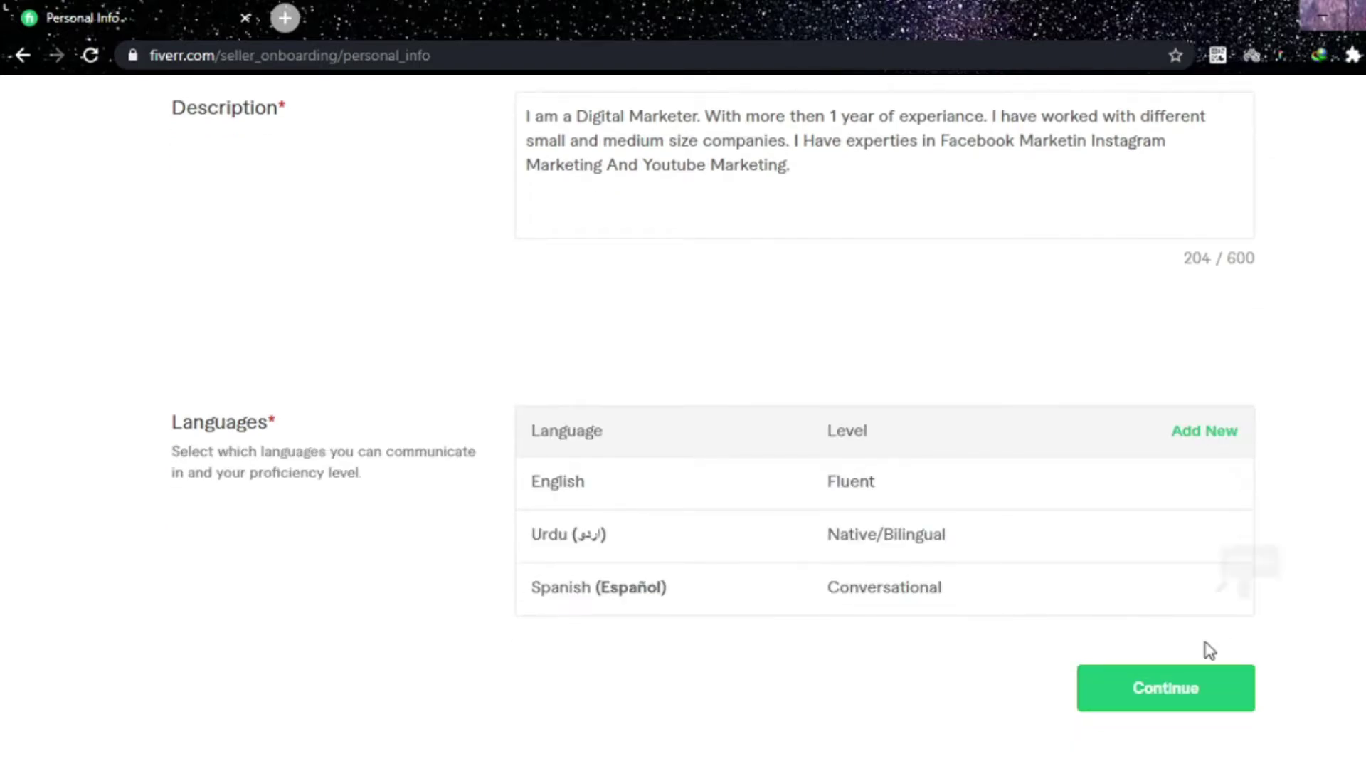
{"action": "left_click", "coordinate": [1197, 683]}
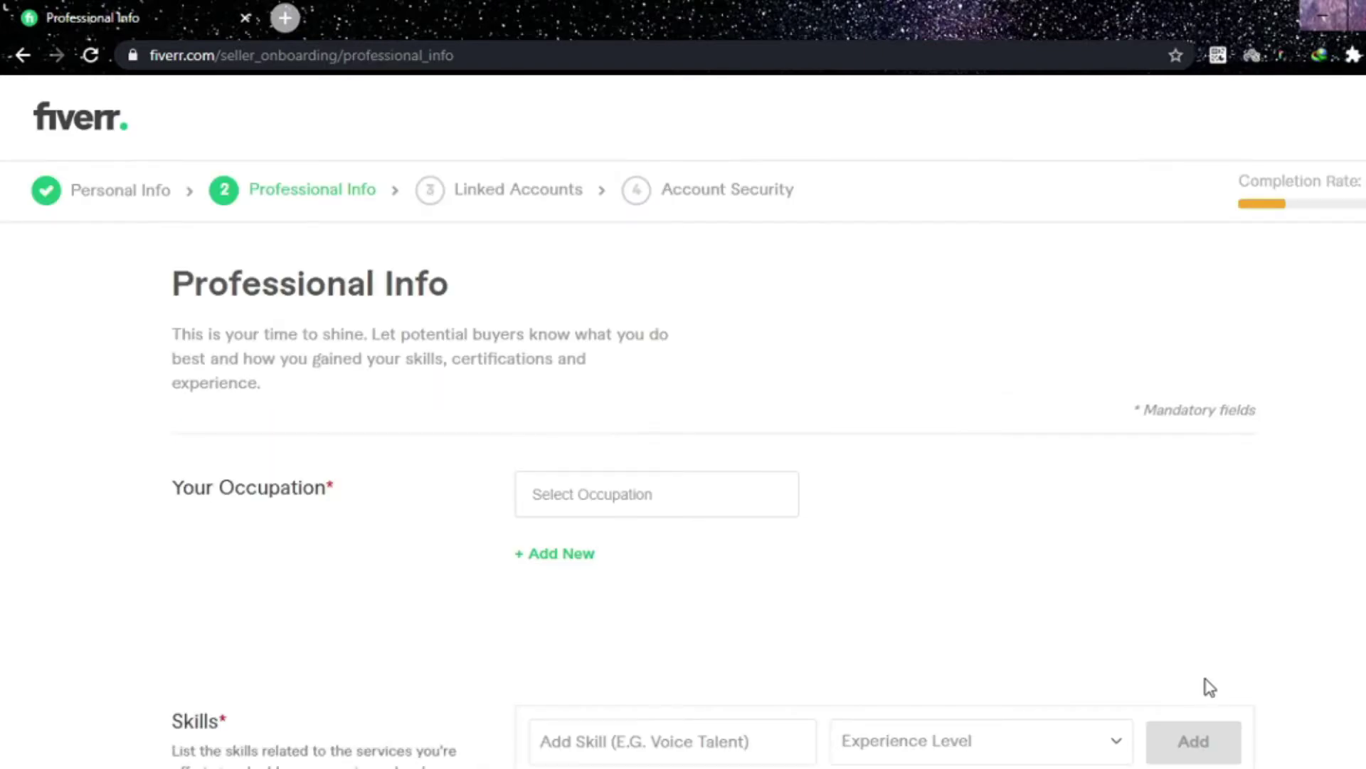
Set the occupation to Digital Marketing, from 2019 to 2020.
{"action": "scroll", "coordinate": [909, 516], "scroll_direction": "down", "scroll_amount": 2}
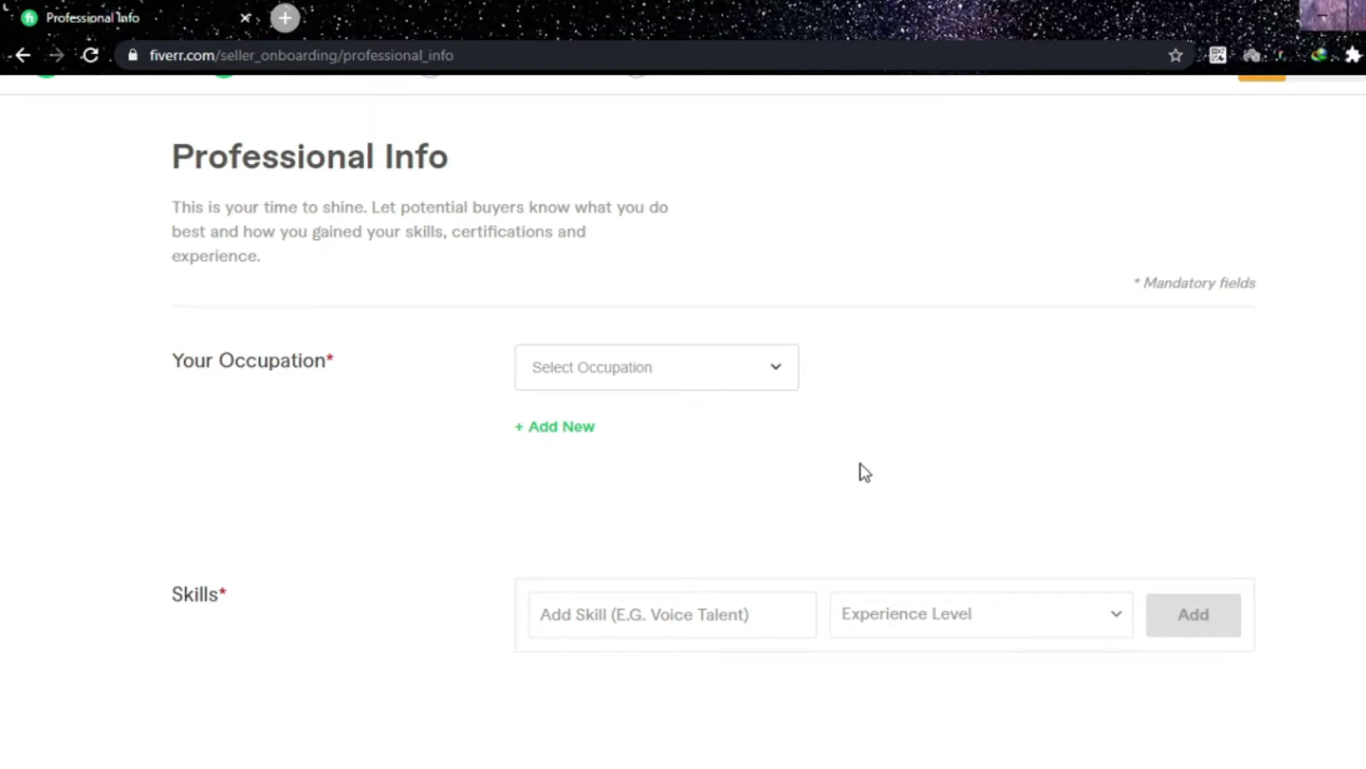
{"action": "left_click", "coordinate": [736, 387]}
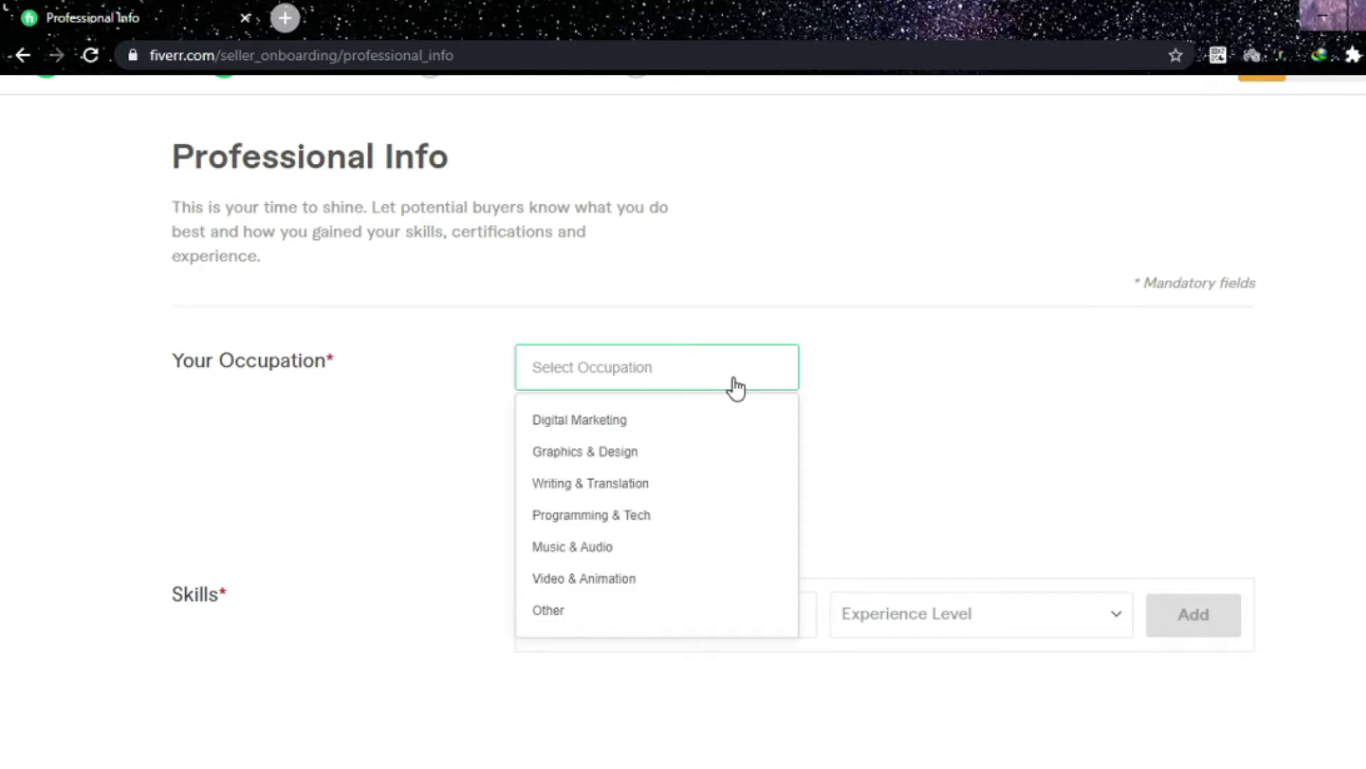
{"action": "left_click", "coordinate": [587, 427]}
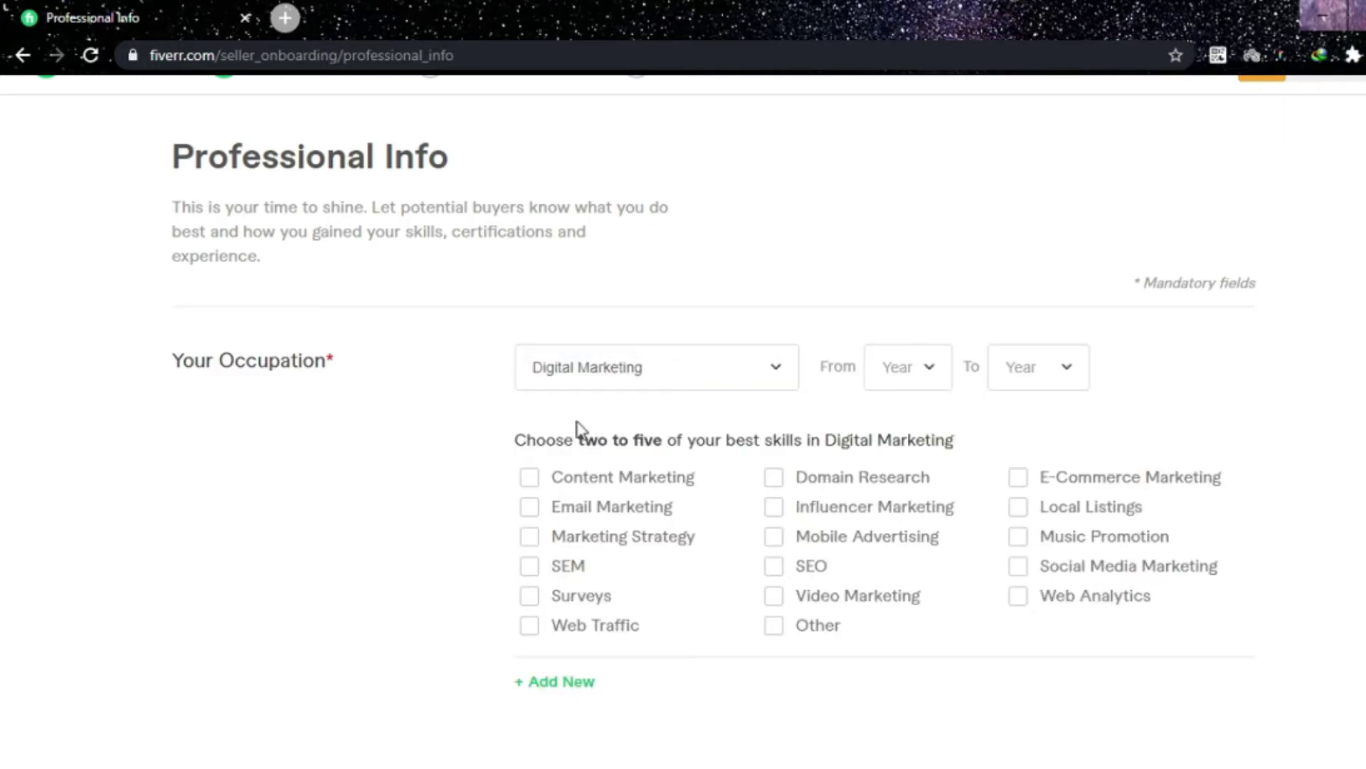
{"action": "scroll", "coordinate": [535, 439], "scroll_direction": "down", "scroll_amount": 1}
{"action": "scroll", "coordinate": [536, 439], "scroll_direction": "down", "scroll_amount": 2}
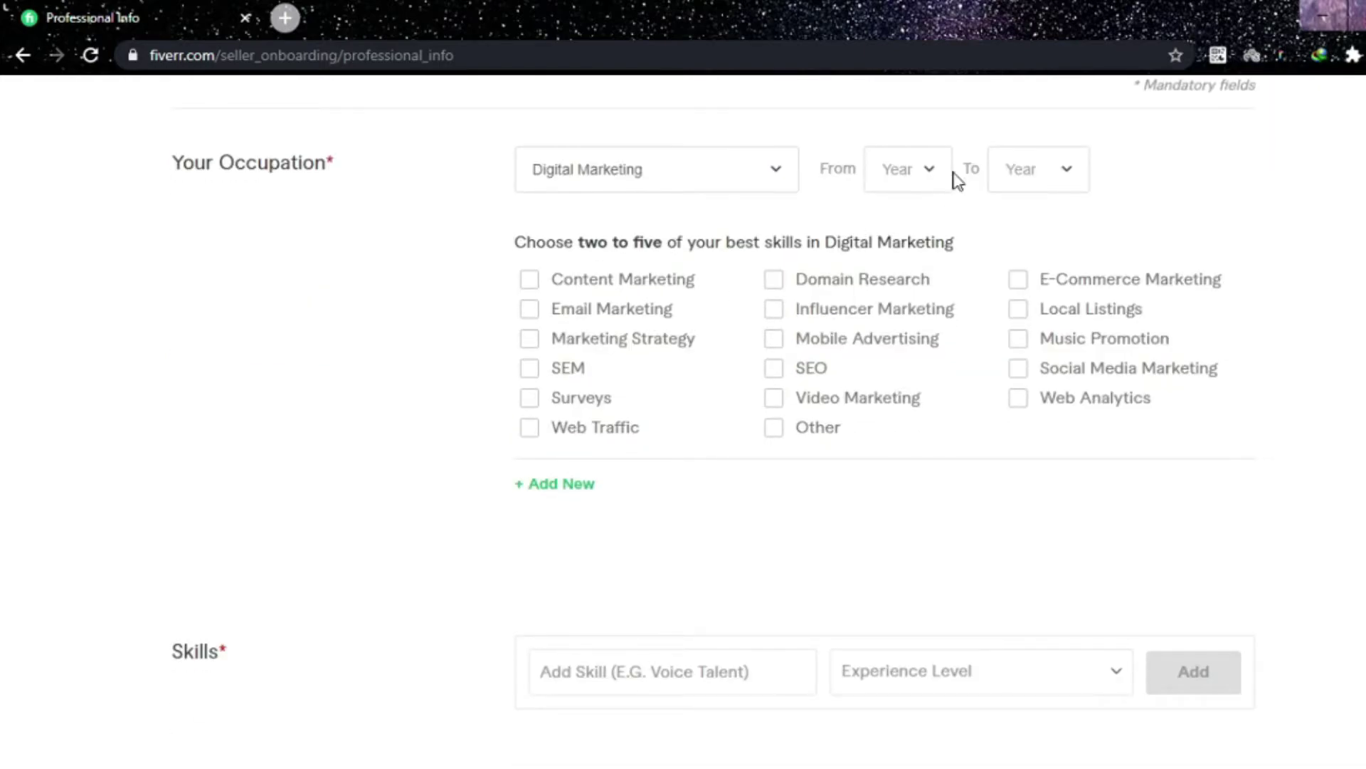
{"action": "left_click", "coordinate": [928, 174]}
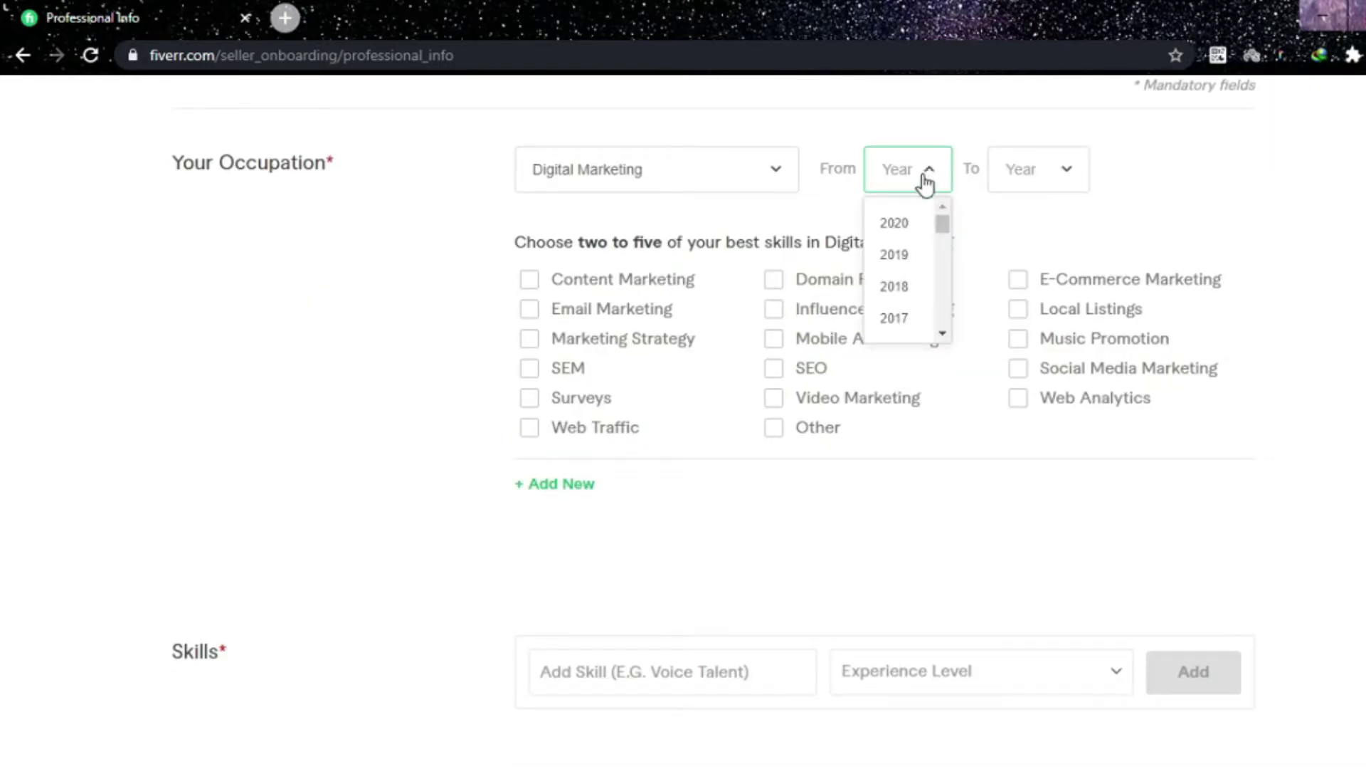
{"action": "left_click", "coordinate": [906, 261]}
{"action": "left_click", "coordinate": [1056, 186]}
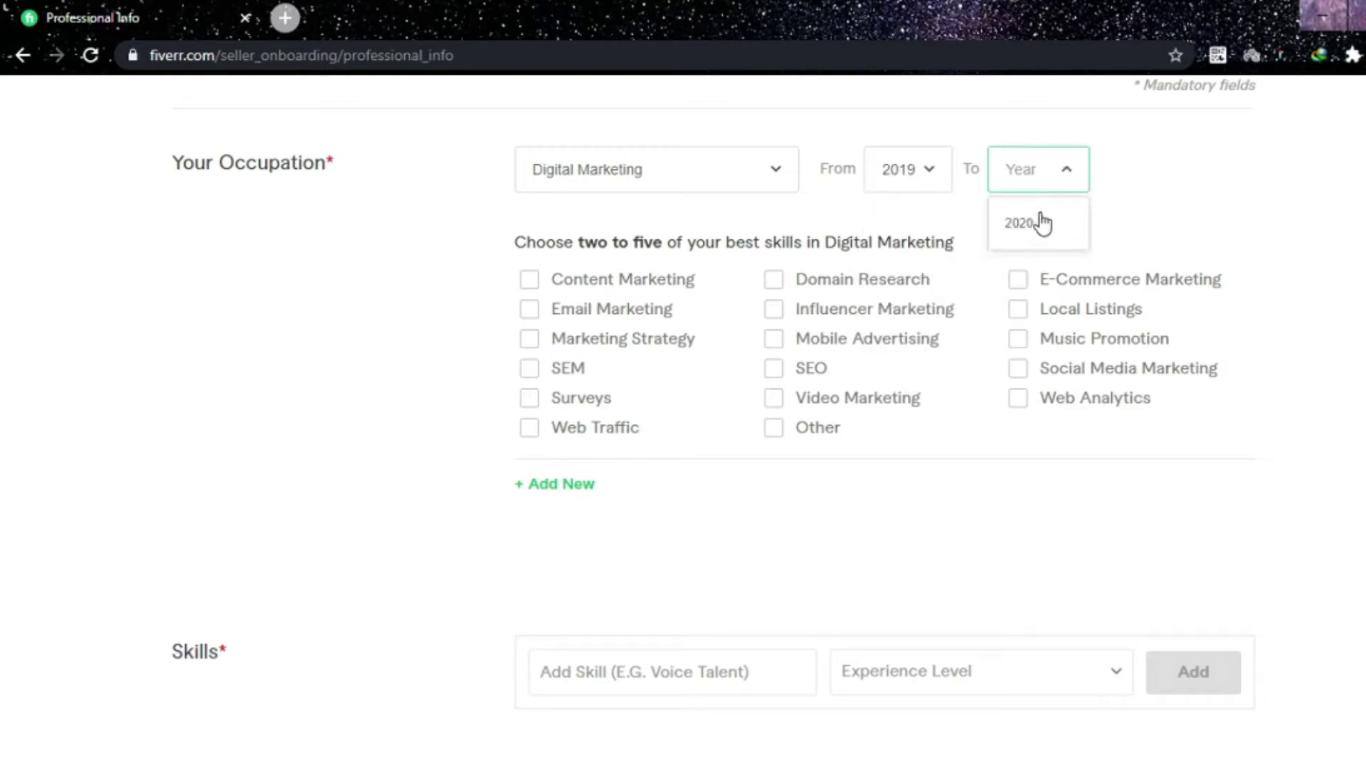
{"action": "left_click", "coordinate": [1021, 223]}
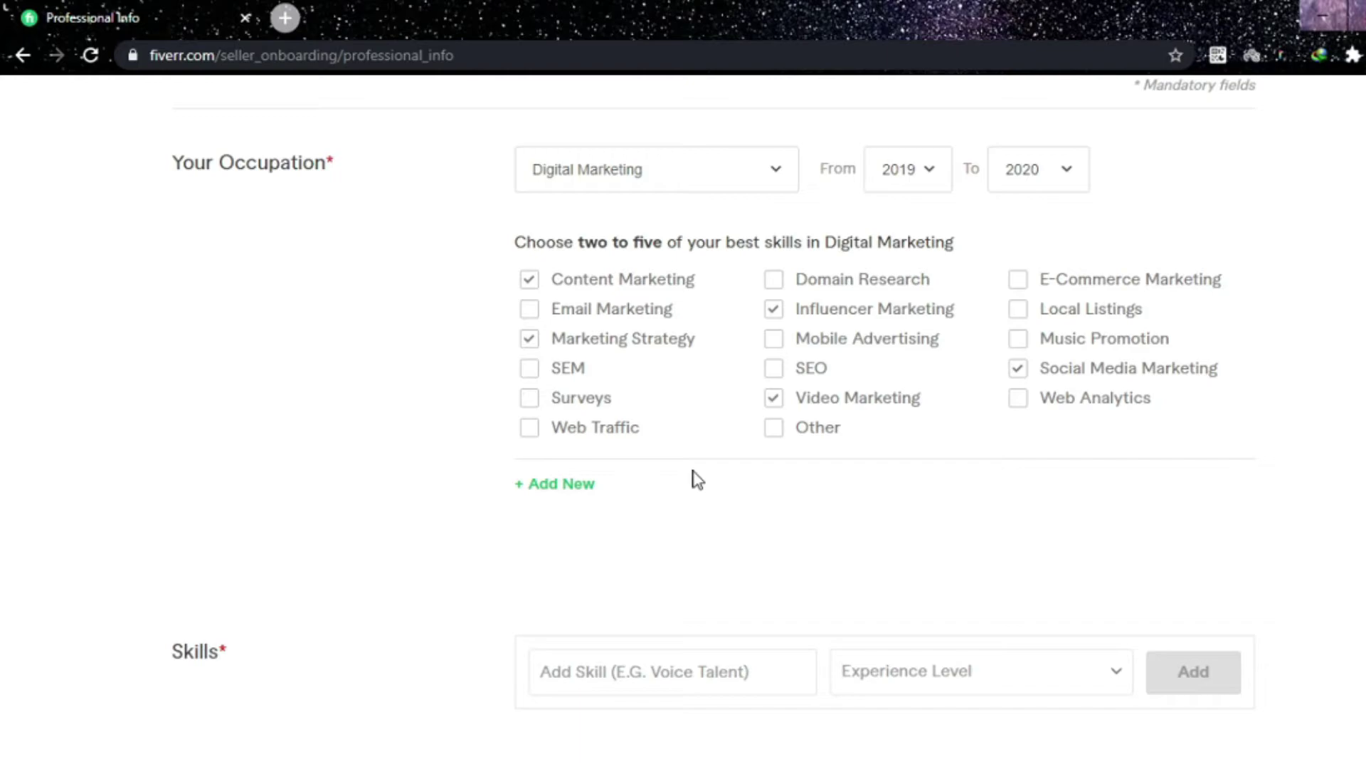
Add Digitalmarketing from the 'Dig' suggestions as an Expert-level skill.
{"action": "scroll", "coordinate": [697, 479], "scroll_direction": "down", "scroll_amount": 3}
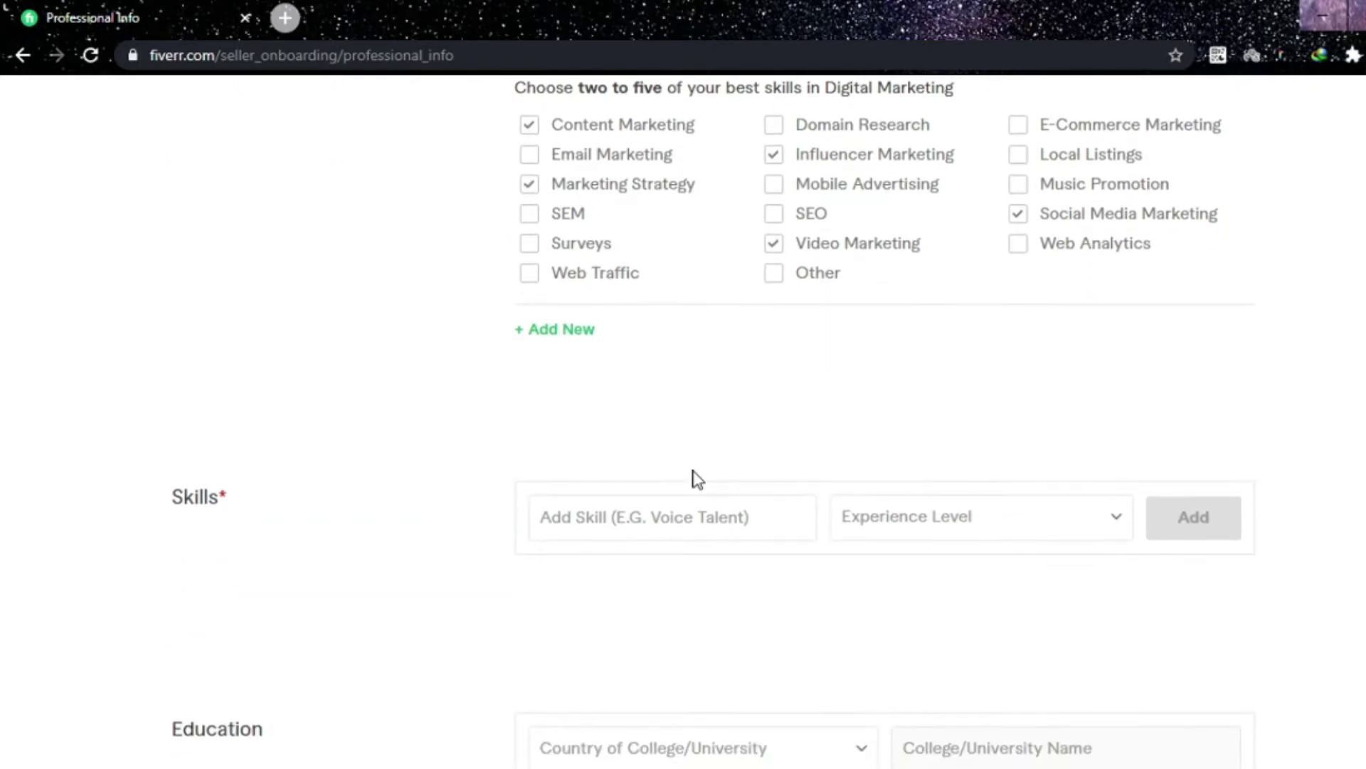
{"action": "scroll", "coordinate": [698, 479], "scroll_direction": "down", "scroll_amount": 2}
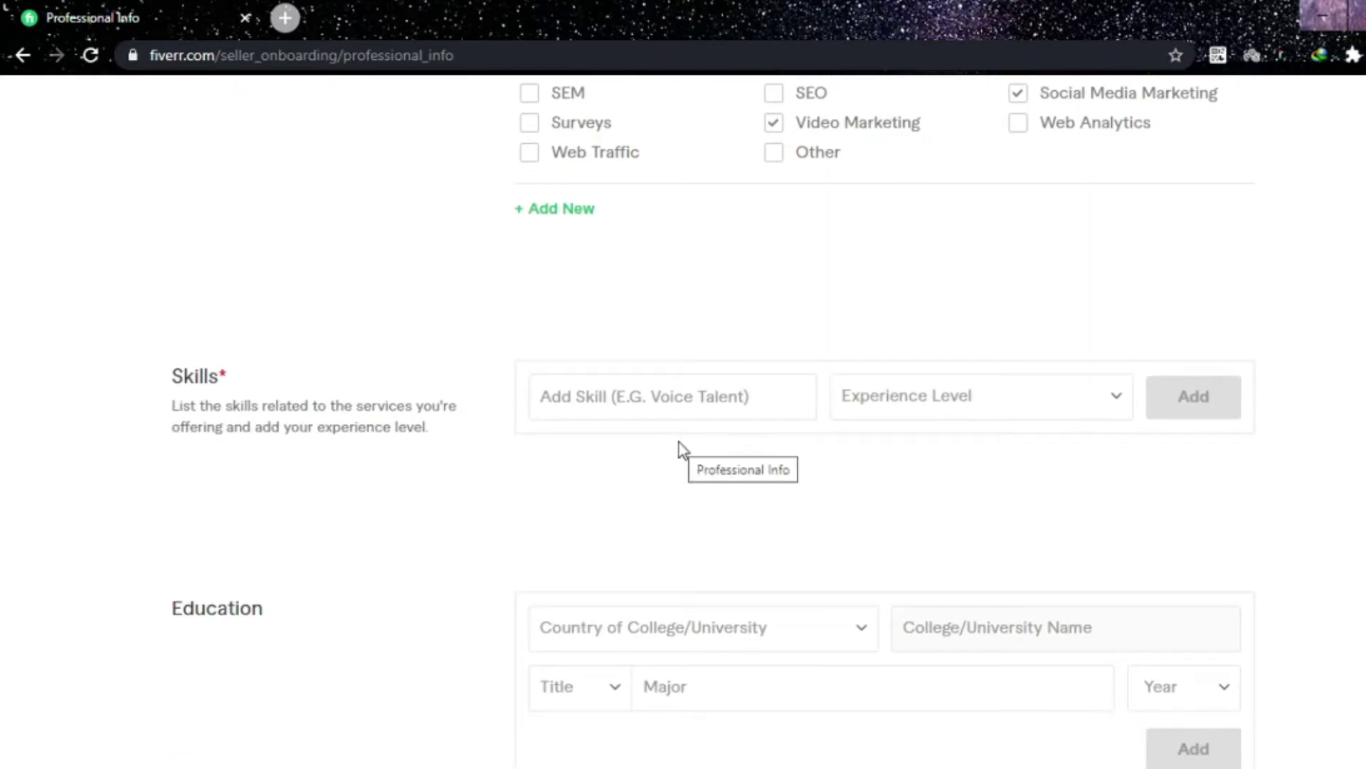
{"action": "scroll", "coordinate": [681, 448], "scroll_direction": "down", "scroll_amount": 1}
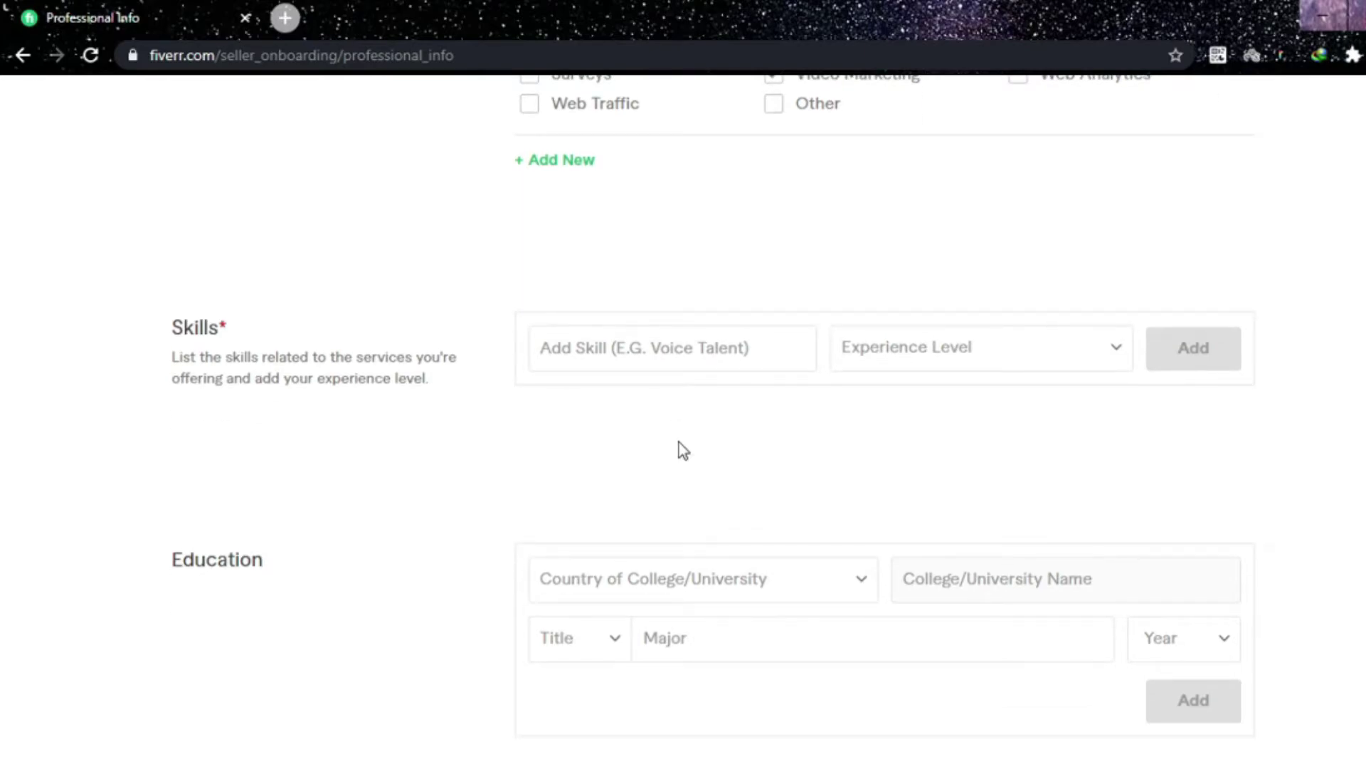
{"action": "left_click", "coordinate": [656, 360]}
{"action": "type", "text": "M"}
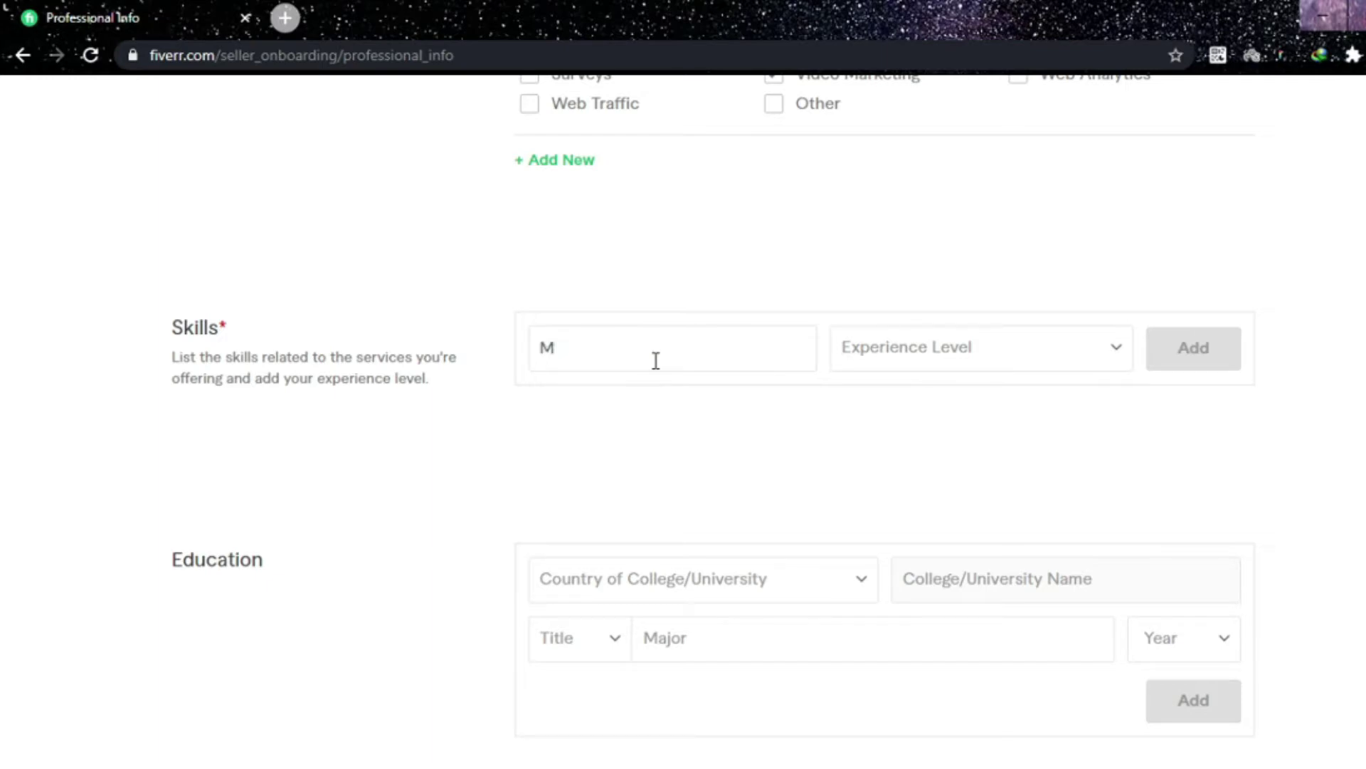
{"action": "key", "text": "BackSpace"}
{"action": "type", "text": "Digial"}
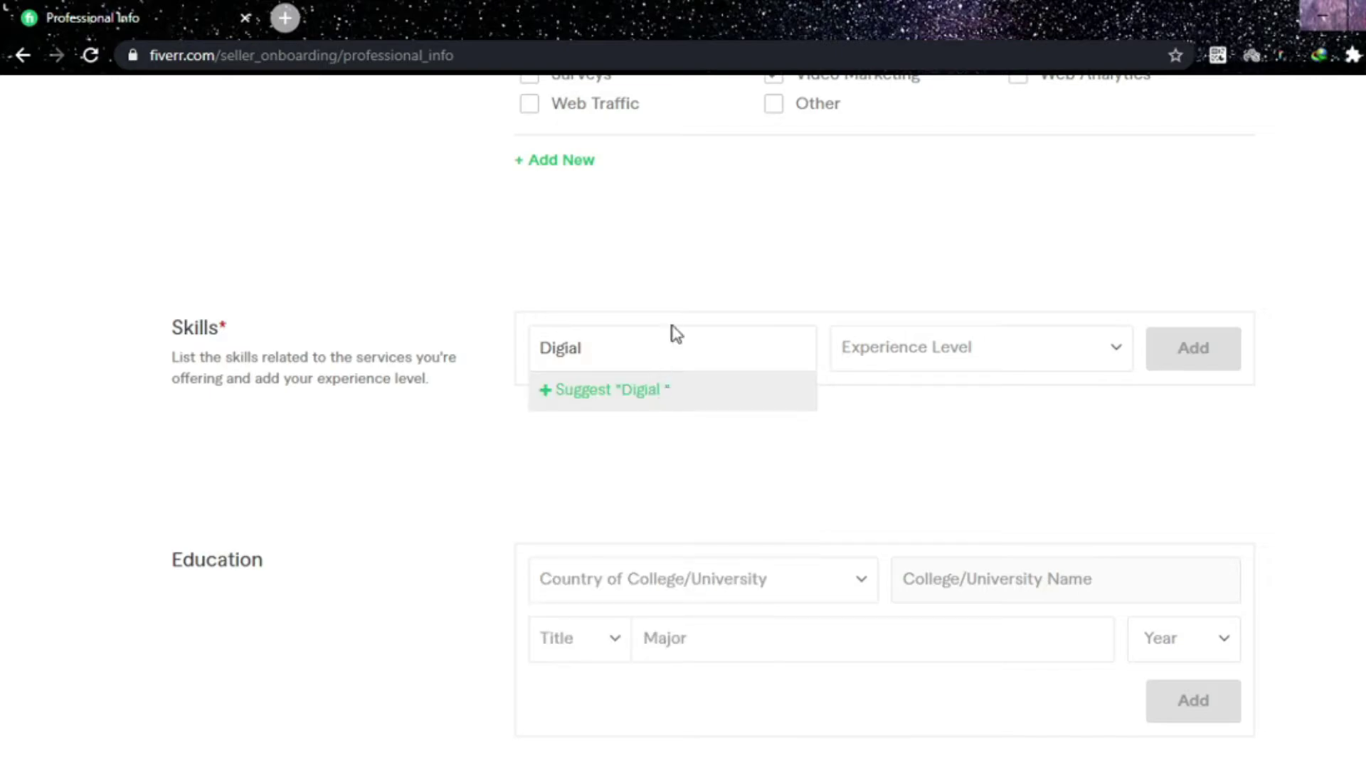
{"action": "type", "text": "tas"}
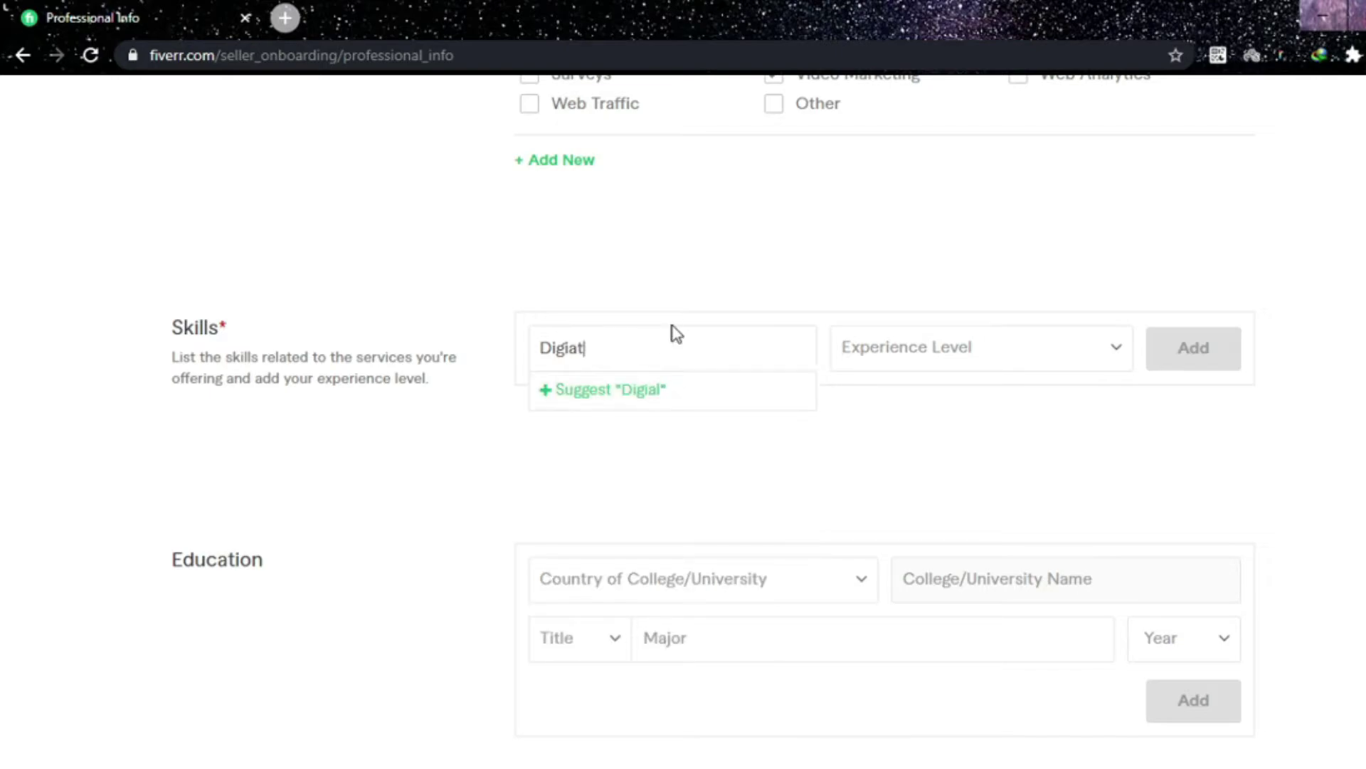
{"action": "key", "text": "BackSpace"}
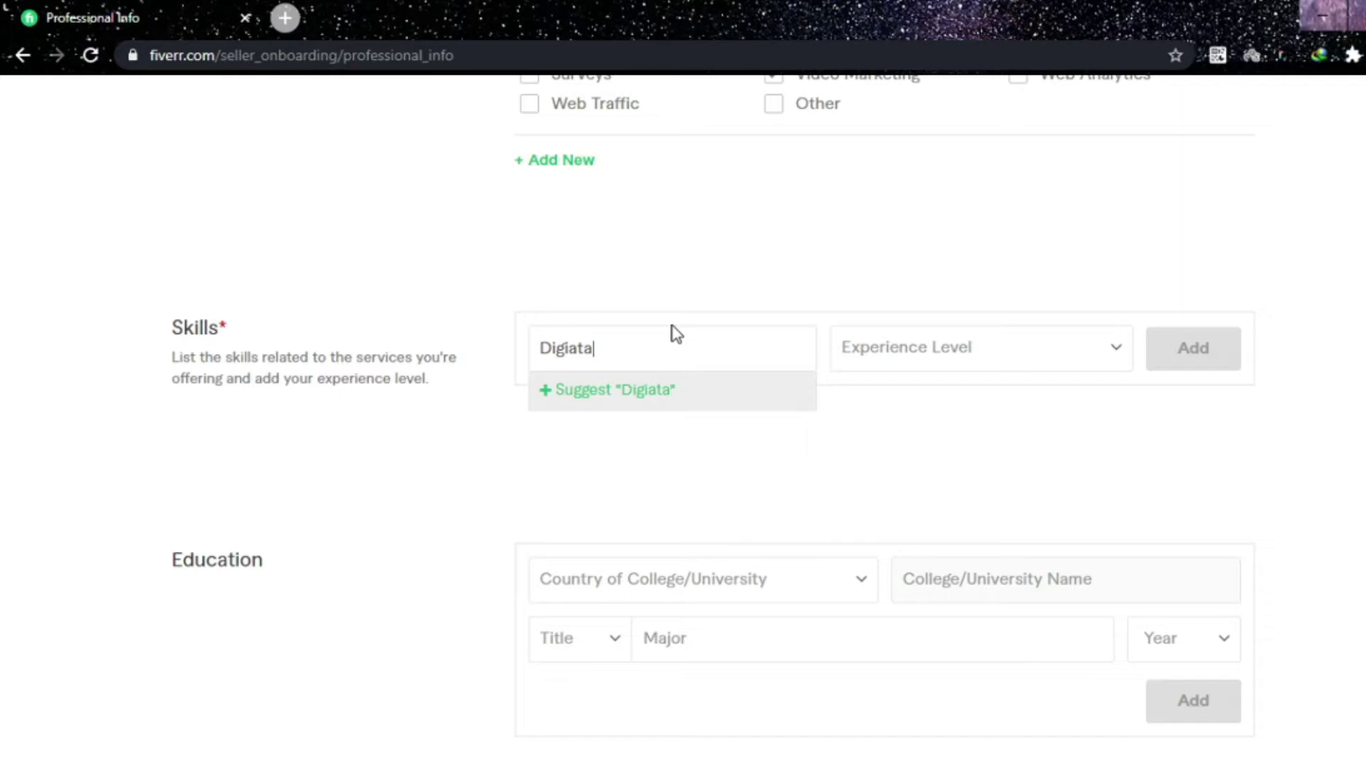
{"action": "type", "text": "l"}
{"action": "key", "text": "BackSpace"}
{"action": "key", "text": "BackSpace"}
{"action": "key", "text": "BackSpace"}
{"action": "key", "text": "BackSpace"}
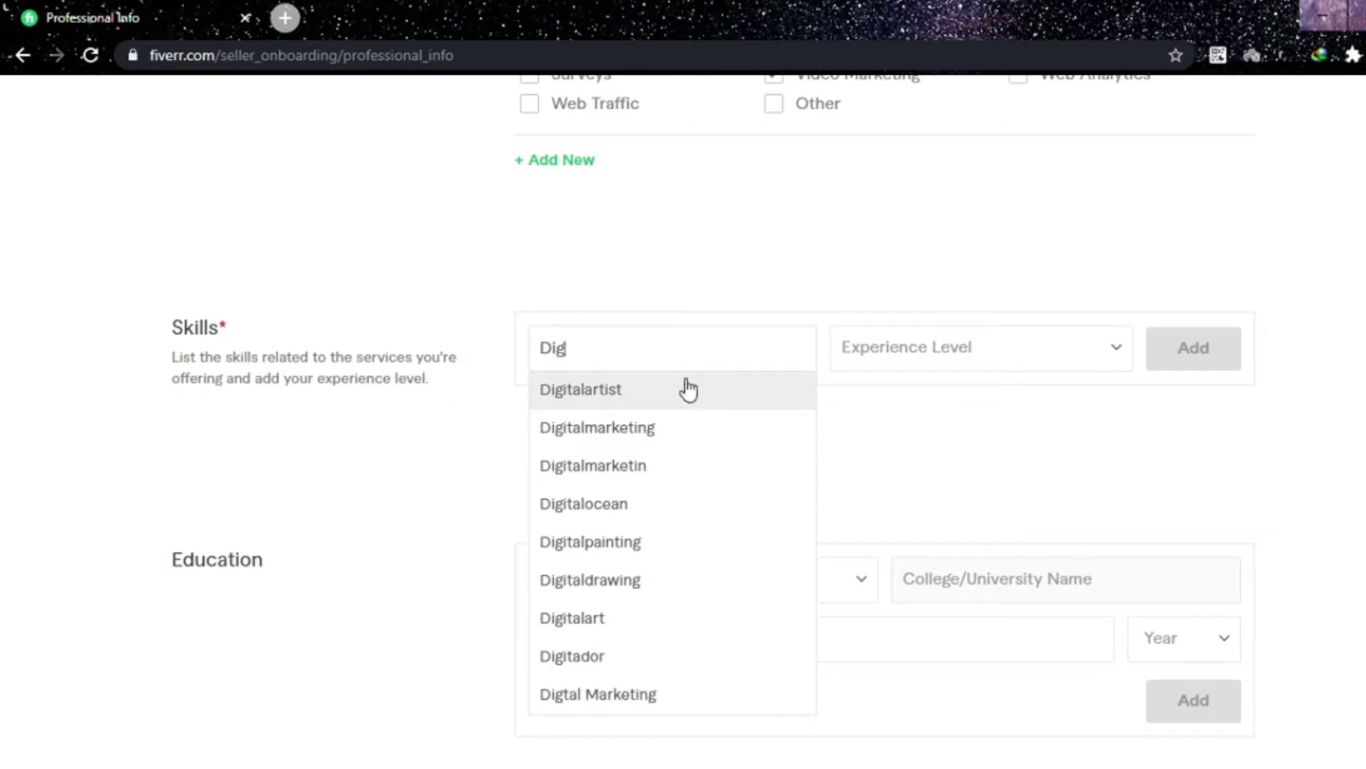
{"action": "left_click", "coordinate": [679, 430]}
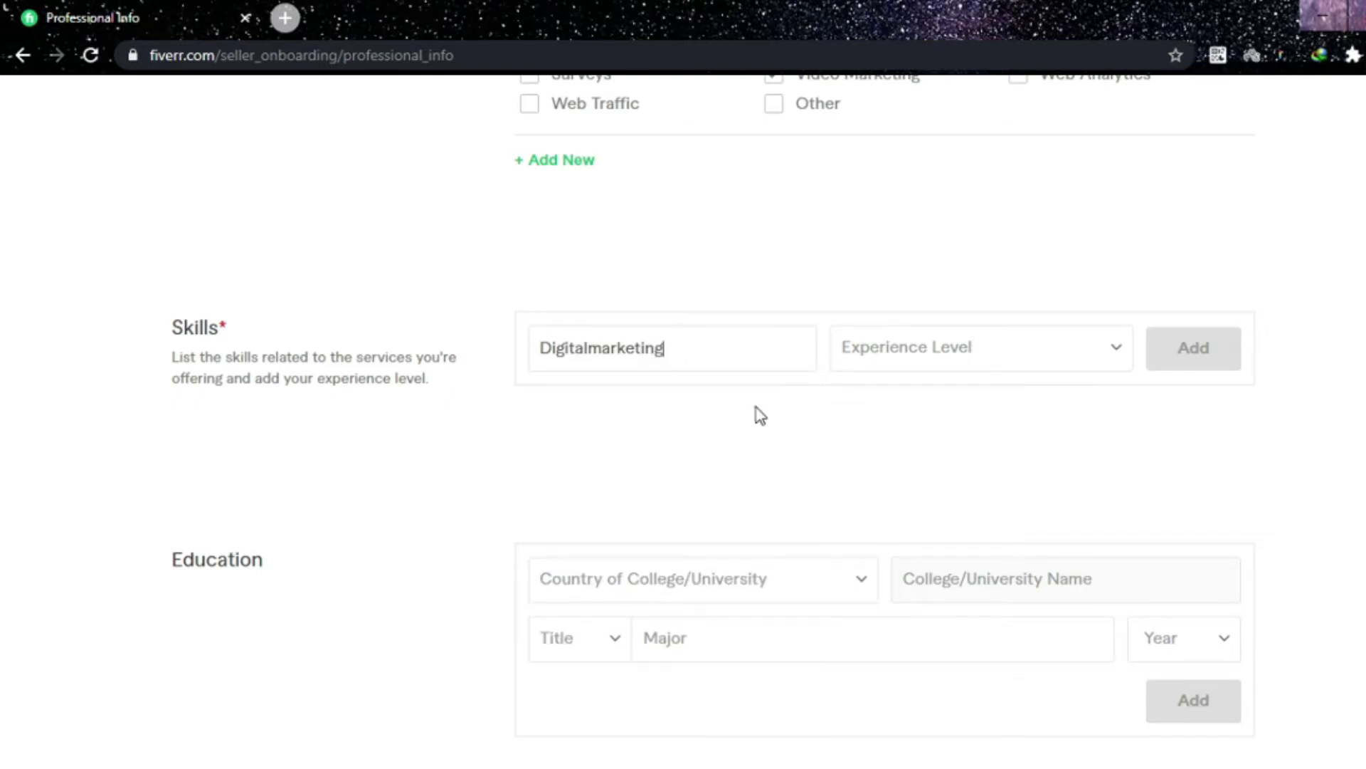
{"action": "left_click", "coordinate": [946, 359]}
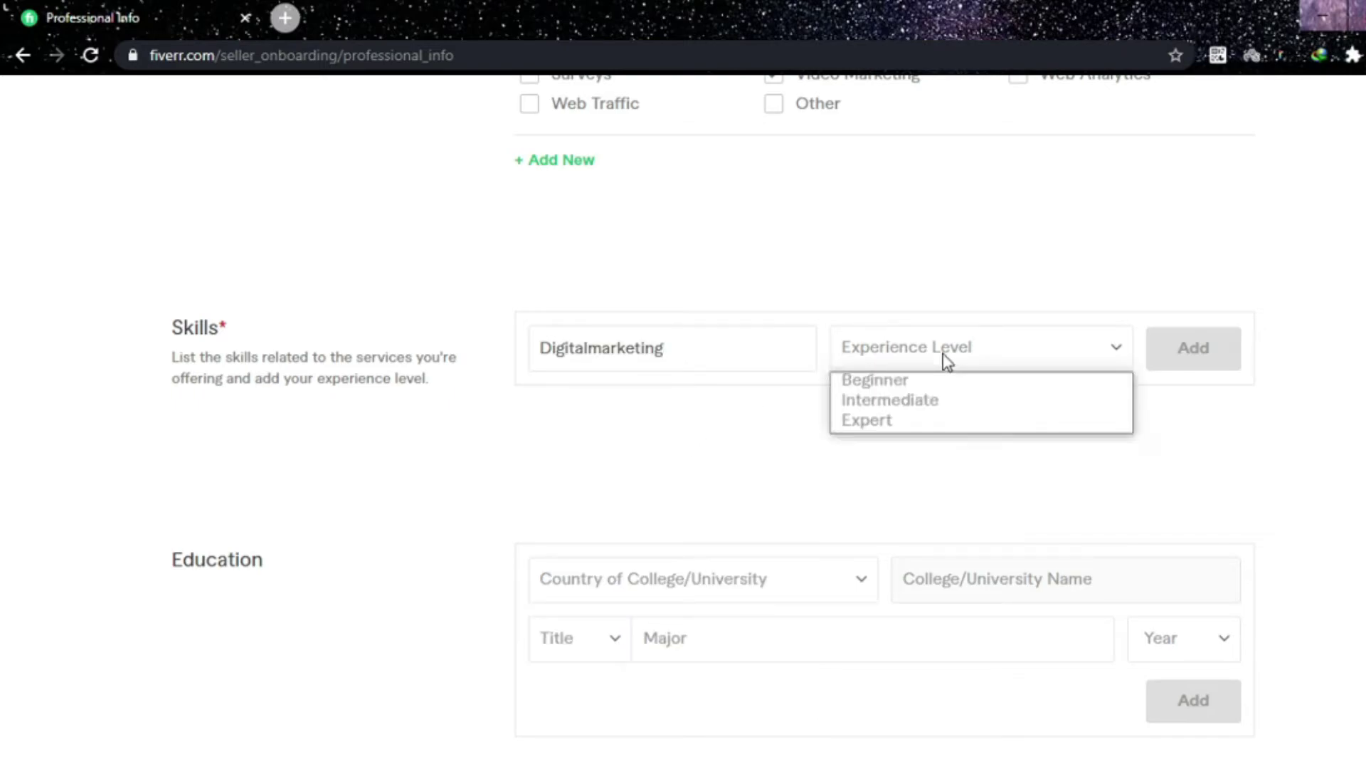
{"action": "left_click", "coordinate": [952, 420]}
{"action": "left_click", "coordinate": [1214, 354]}
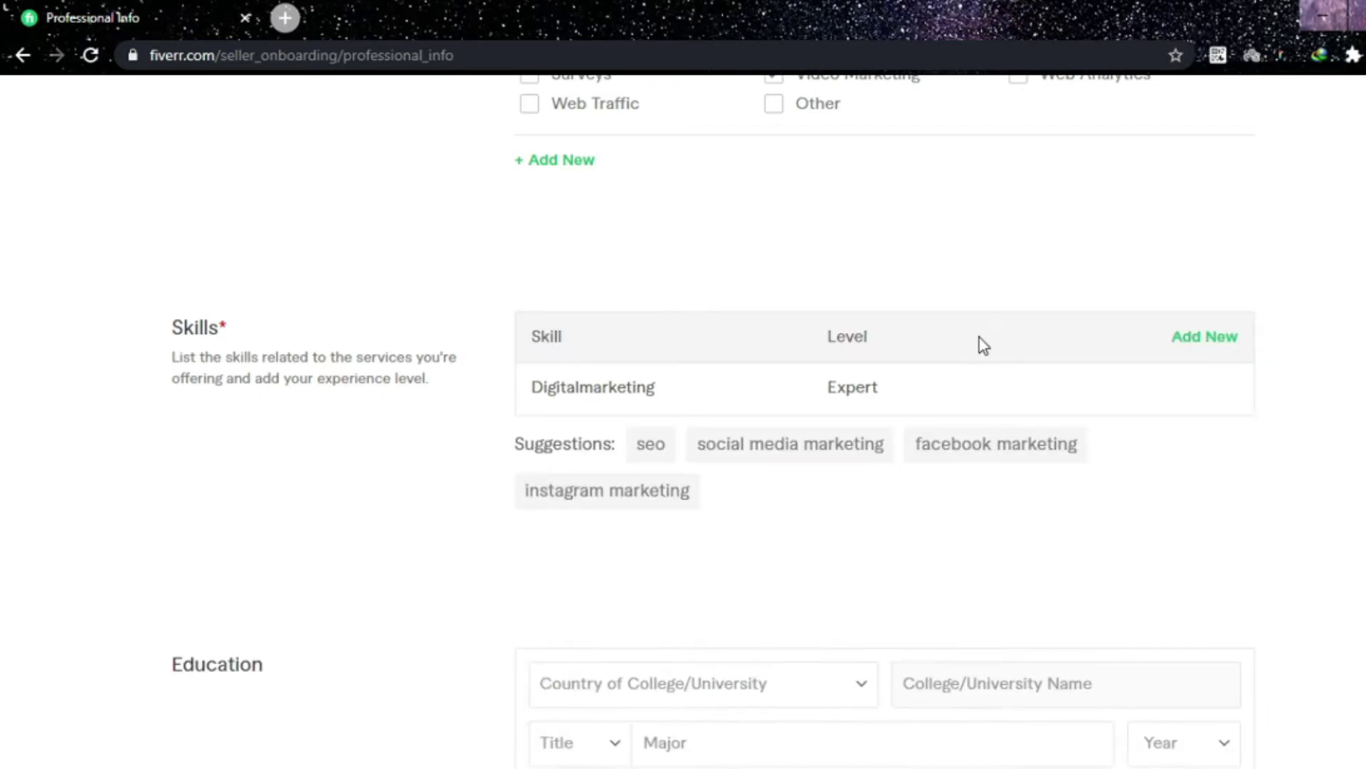
Start a suggested skill at Expert level, then clear the unfinished entry.
{"action": "left_click", "coordinate": [1197, 340]}
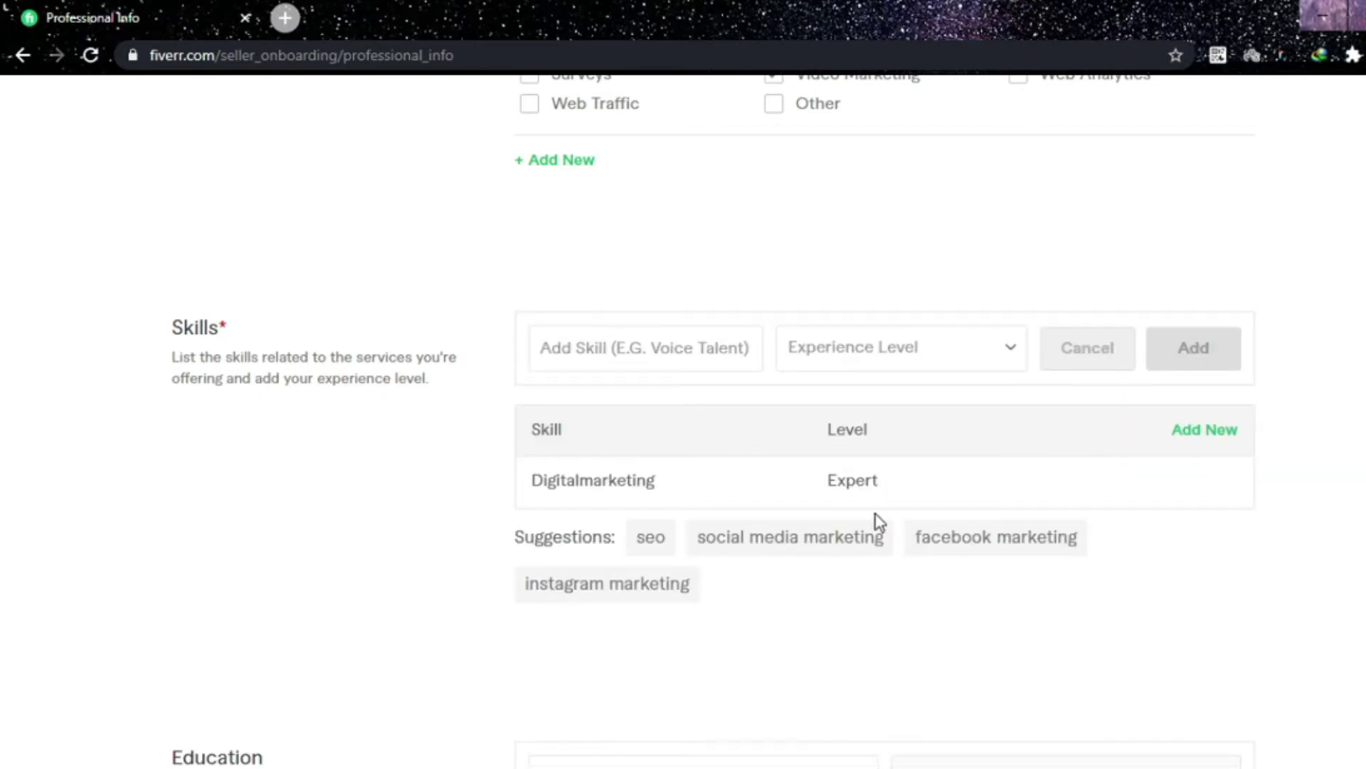
{"action": "left_click", "coordinate": [999, 543]}
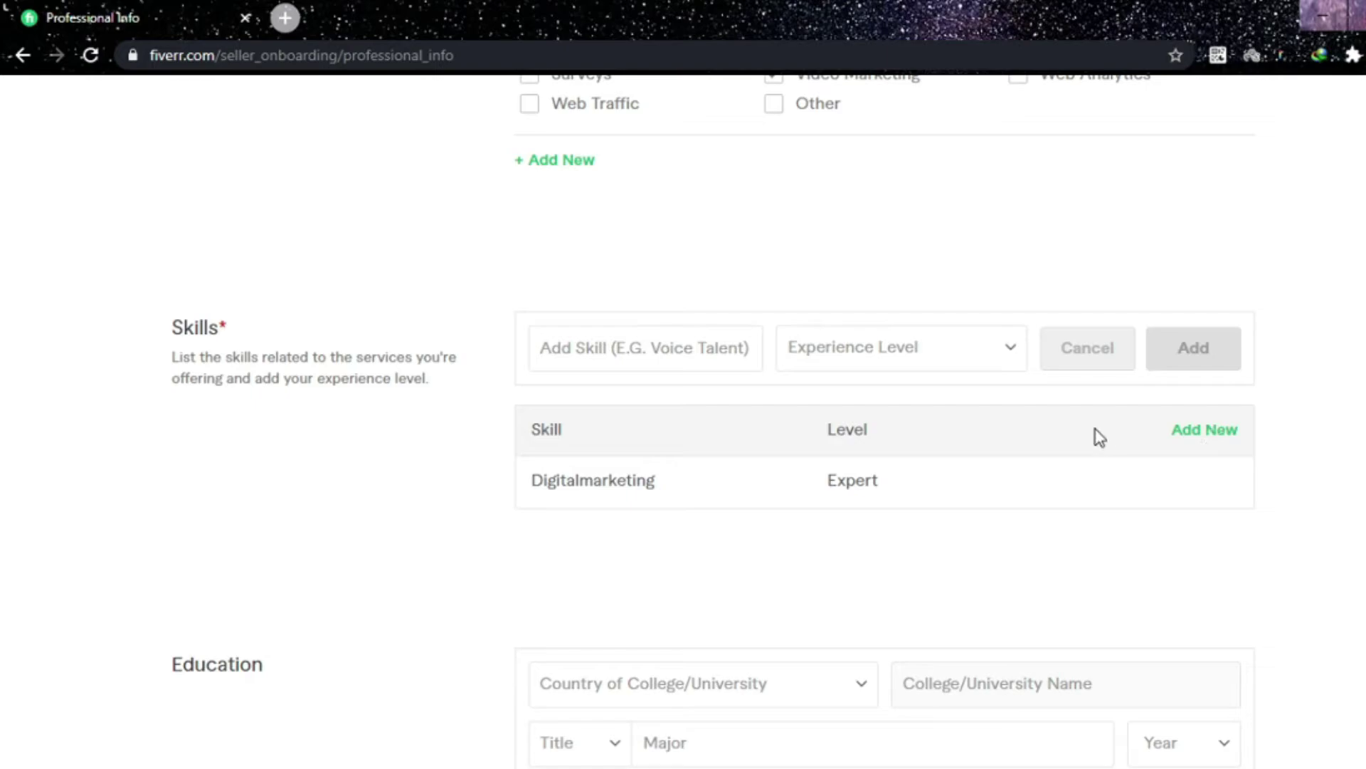
{"action": "left_click", "coordinate": [948, 363]}
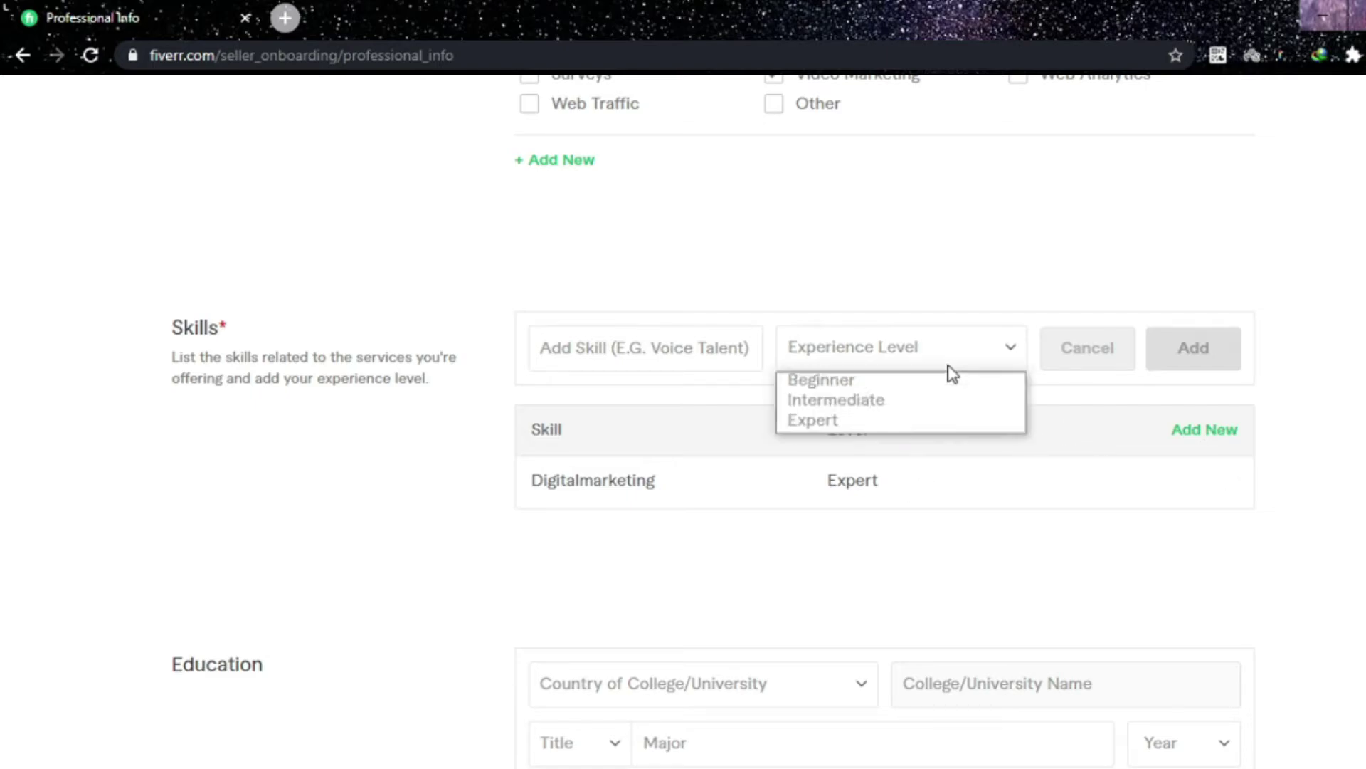
{"action": "left_click", "coordinate": [933, 421]}
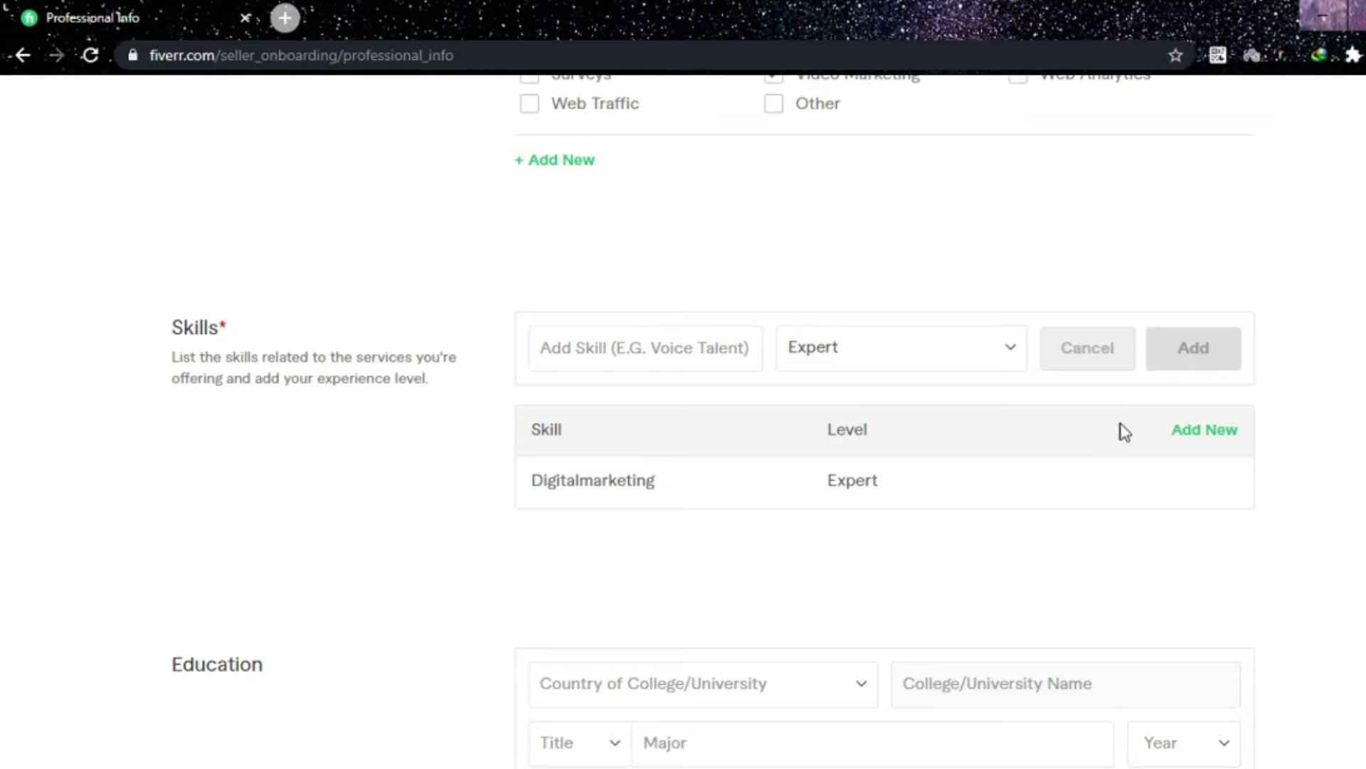
{"action": "left_click", "coordinate": [1210, 433]}
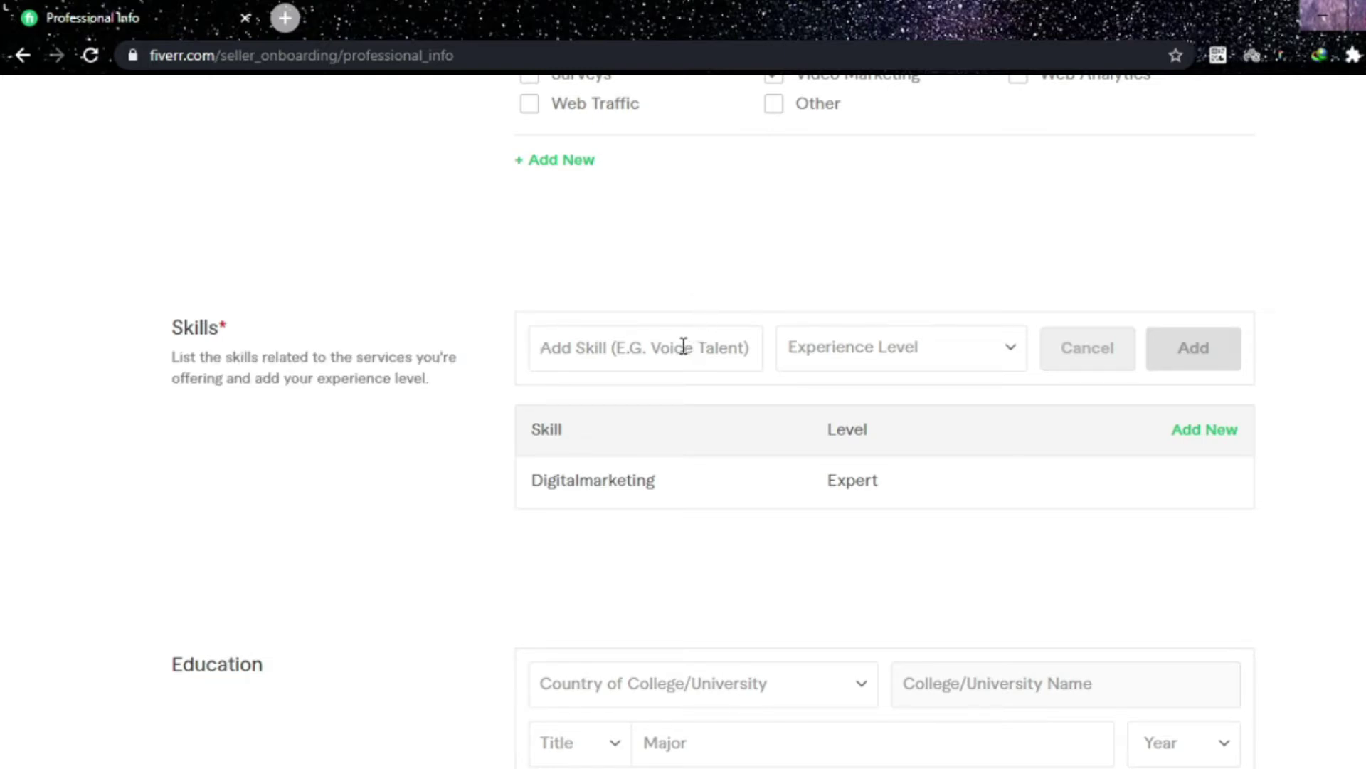
Add Facebookmarketing as an Expert skill.
{"action": "type", "text": "Fa"}
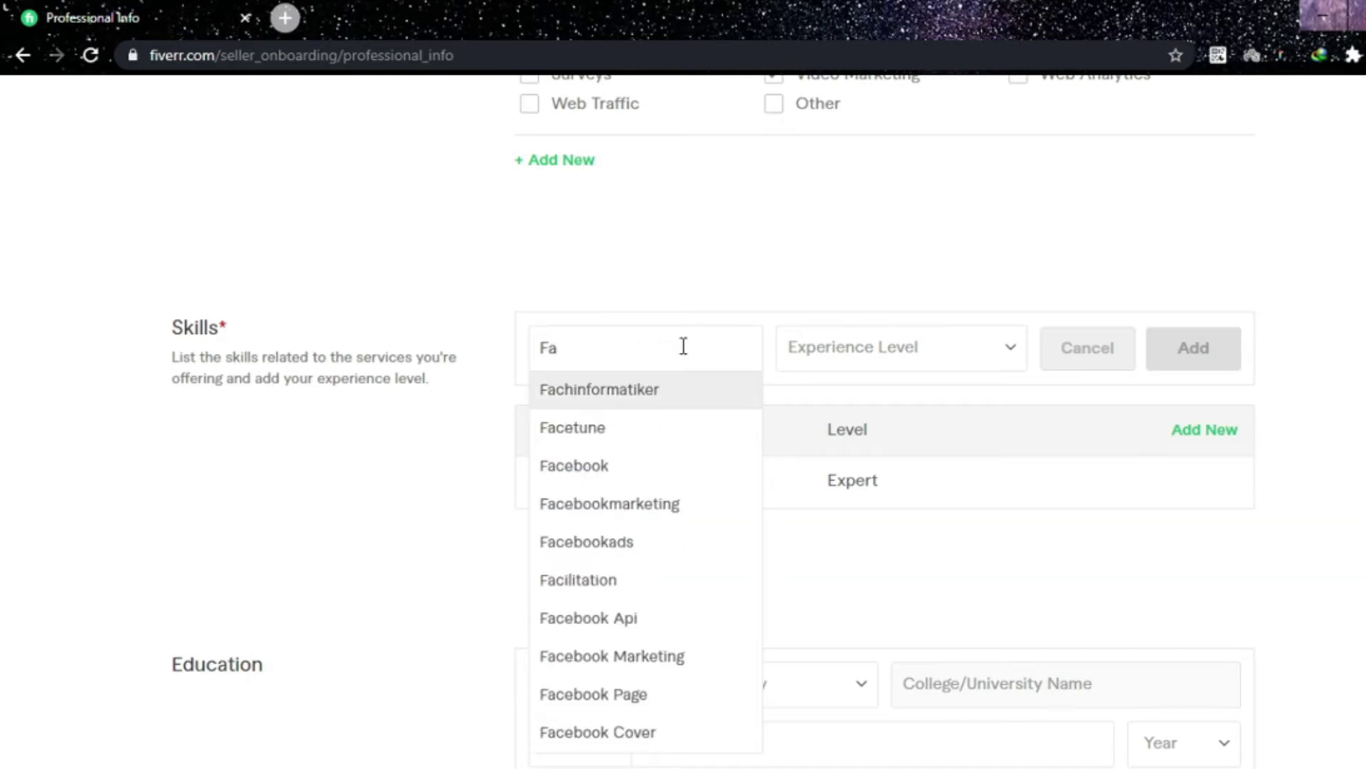
{"action": "type", "text": "cebook"}
{"action": "left_click", "coordinate": [706, 384]}
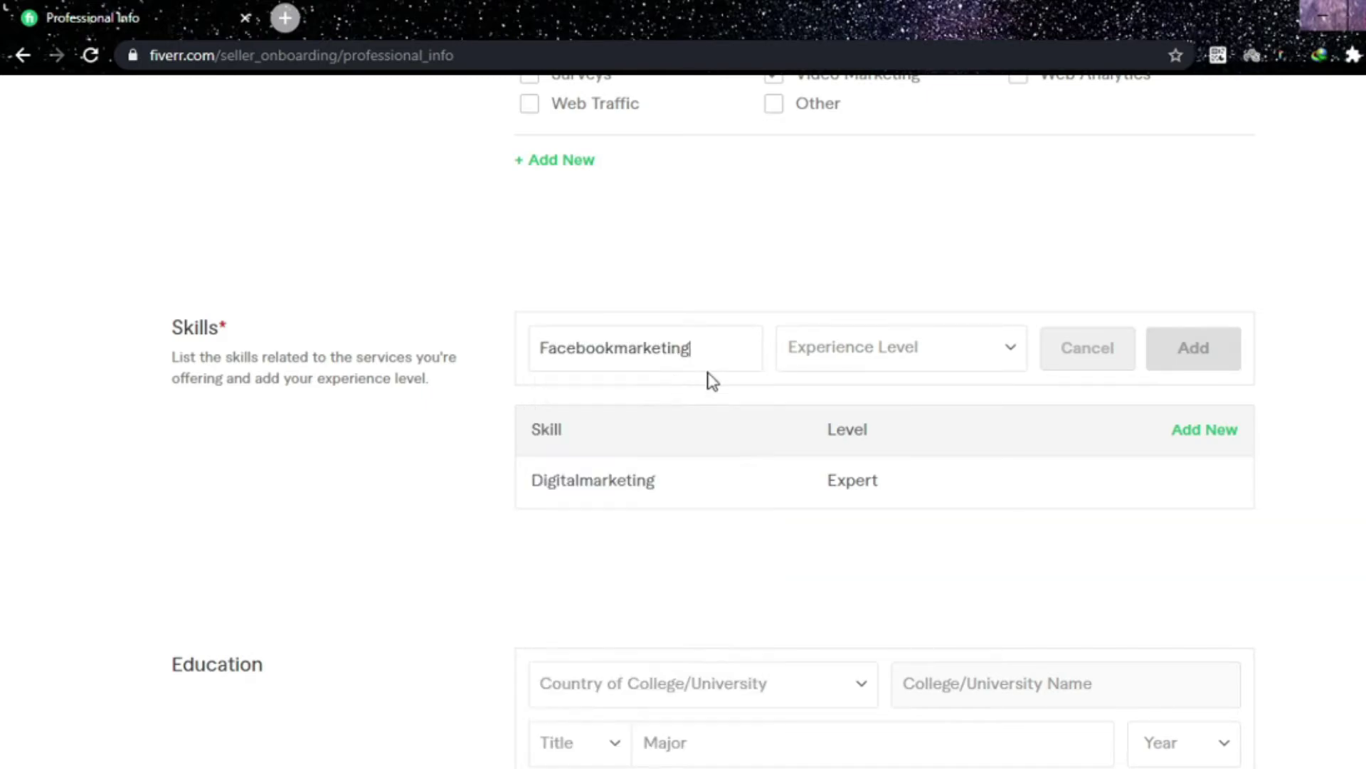
{"action": "left_click", "coordinate": [913, 361]}
{"action": "left_click", "coordinate": [908, 421]}
{"action": "left_click", "coordinate": [1186, 353]}
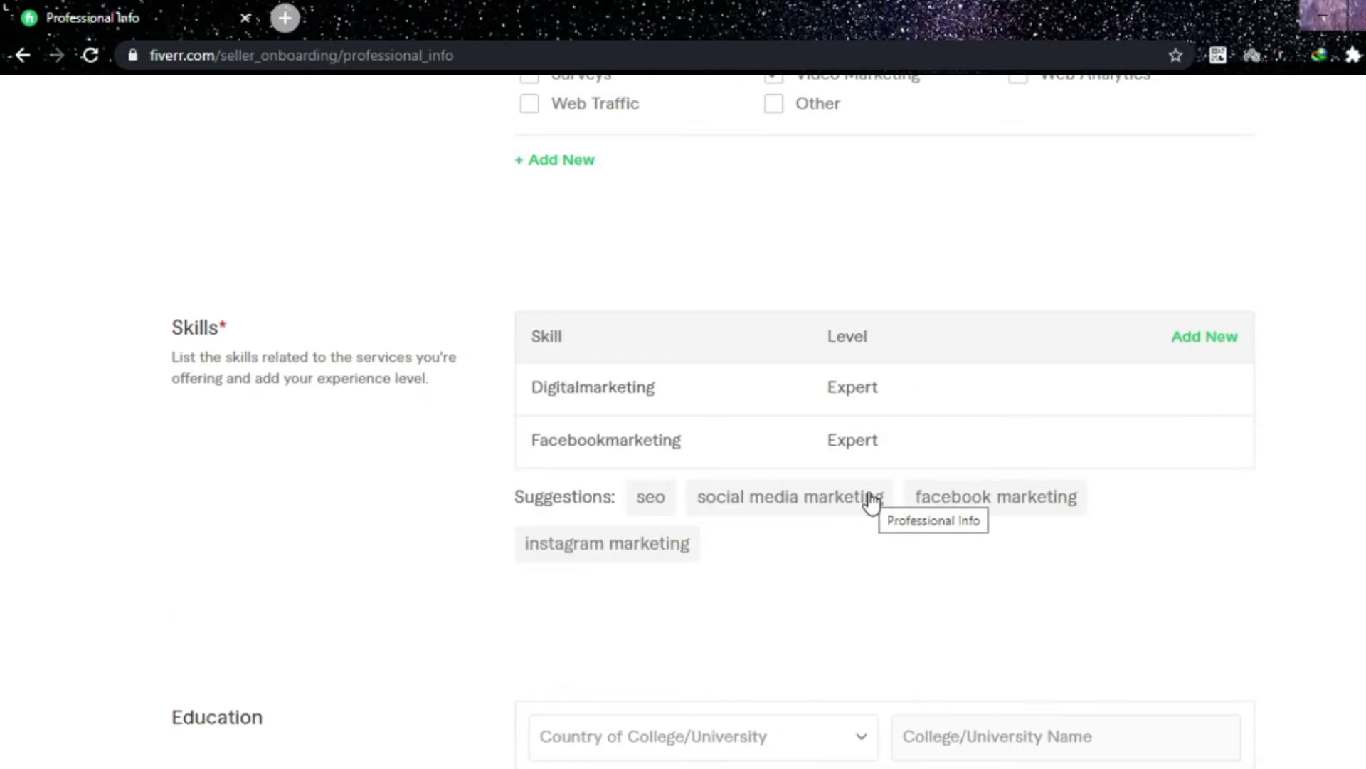
Add the suggested Social Media Marketing and Facebook Marketing skills, both at Expert.
{"action": "left_click", "coordinate": [864, 498]}
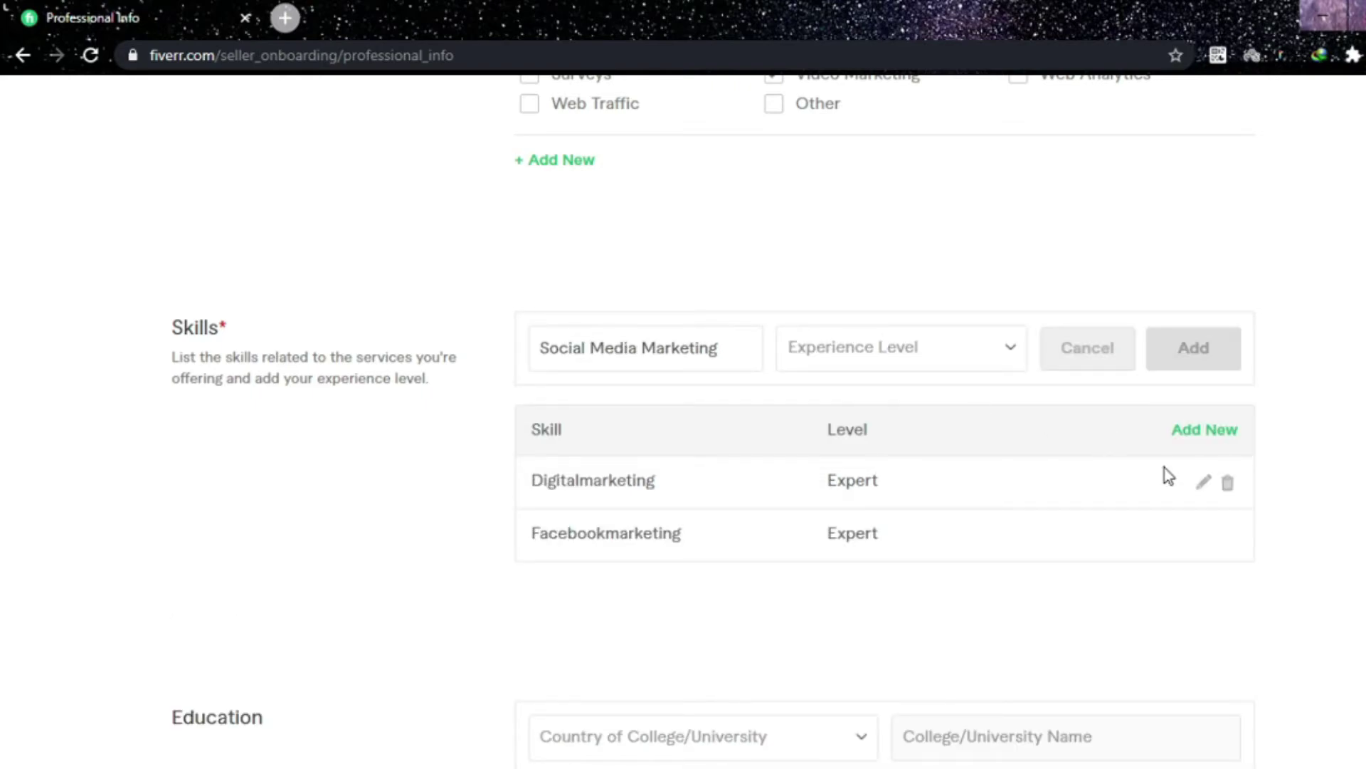
{"action": "left_click", "coordinate": [965, 352]}
{"action": "left_click", "coordinate": [925, 420]}
{"action": "left_click", "coordinate": [1184, 363]}
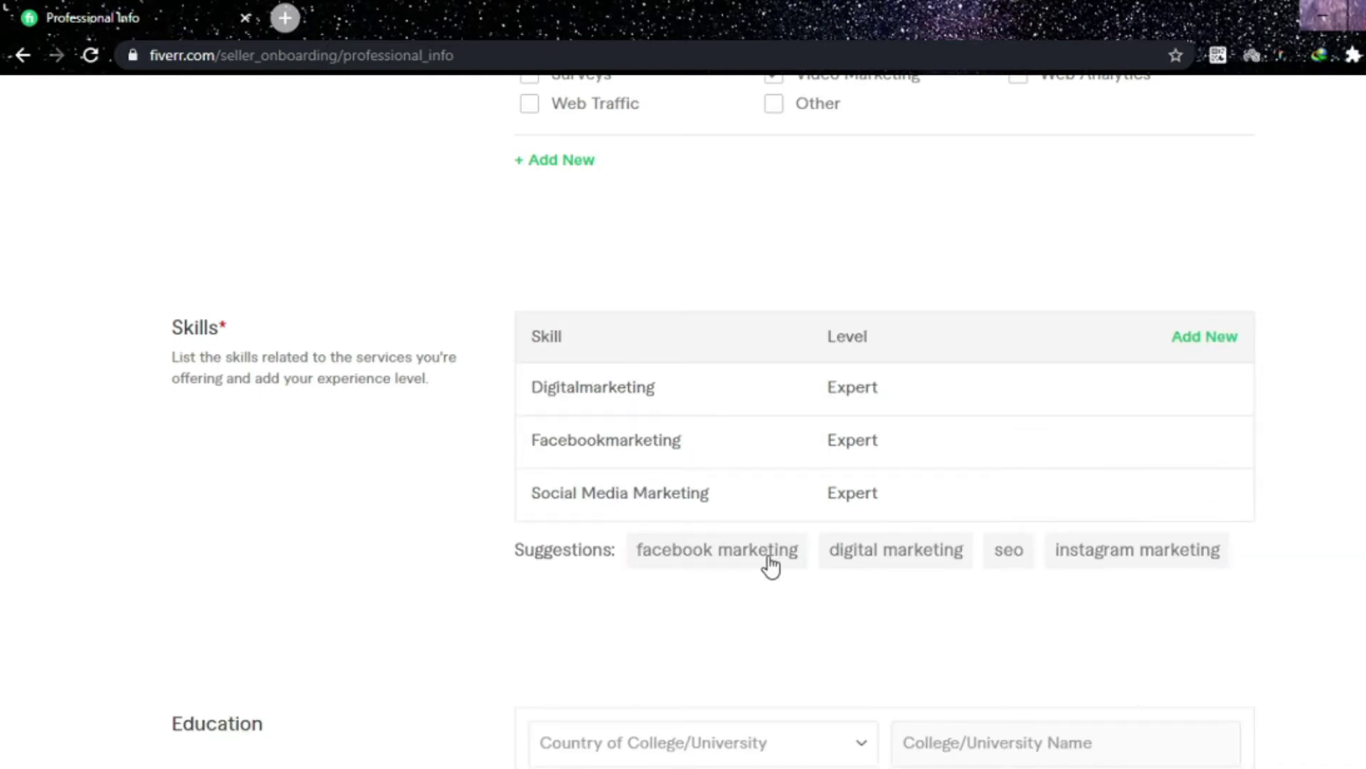
{"action": "left_click", "coordinate": [771, 565]}
{"action": "left_click", "coordinate": [989, 363]}
{"action": "left_click", "coordinate": [951, 420]}
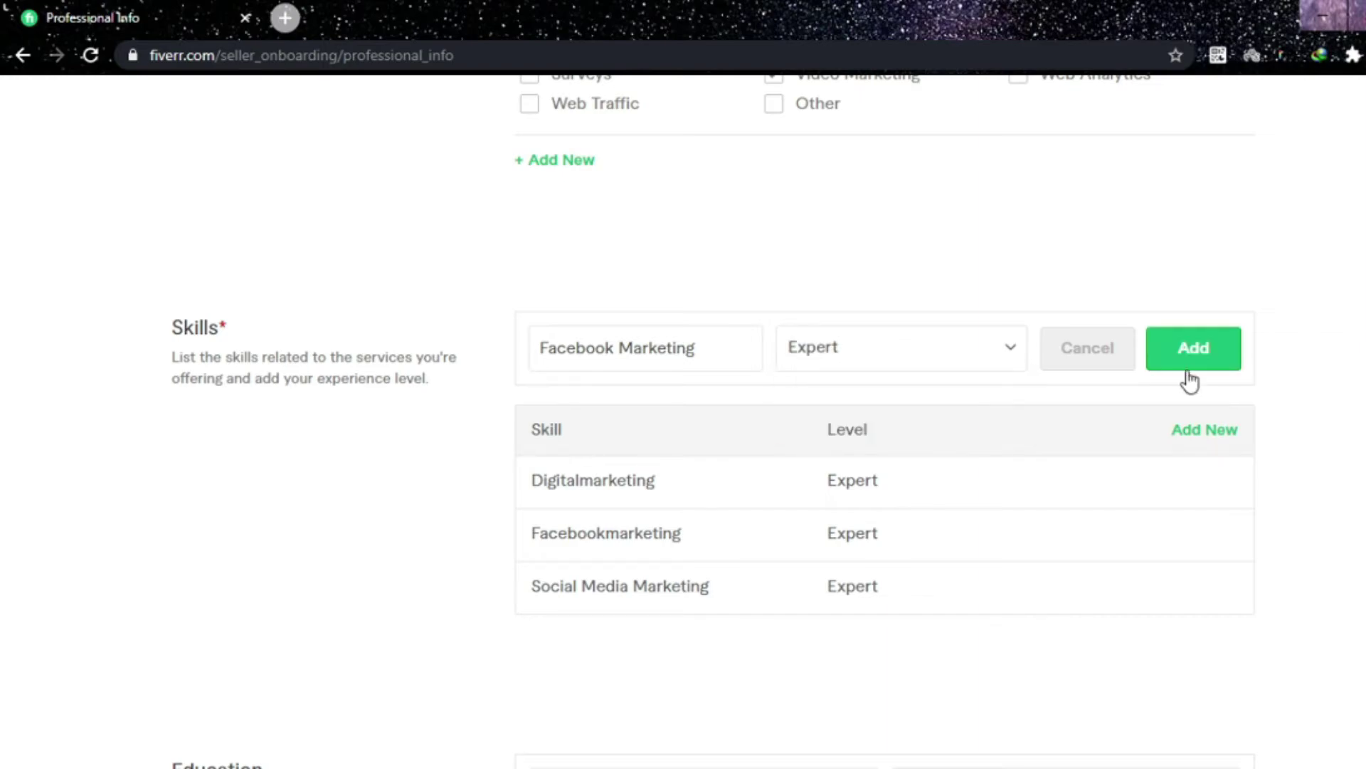
{"action": "left_click", "coordinate": [1190, 377]}
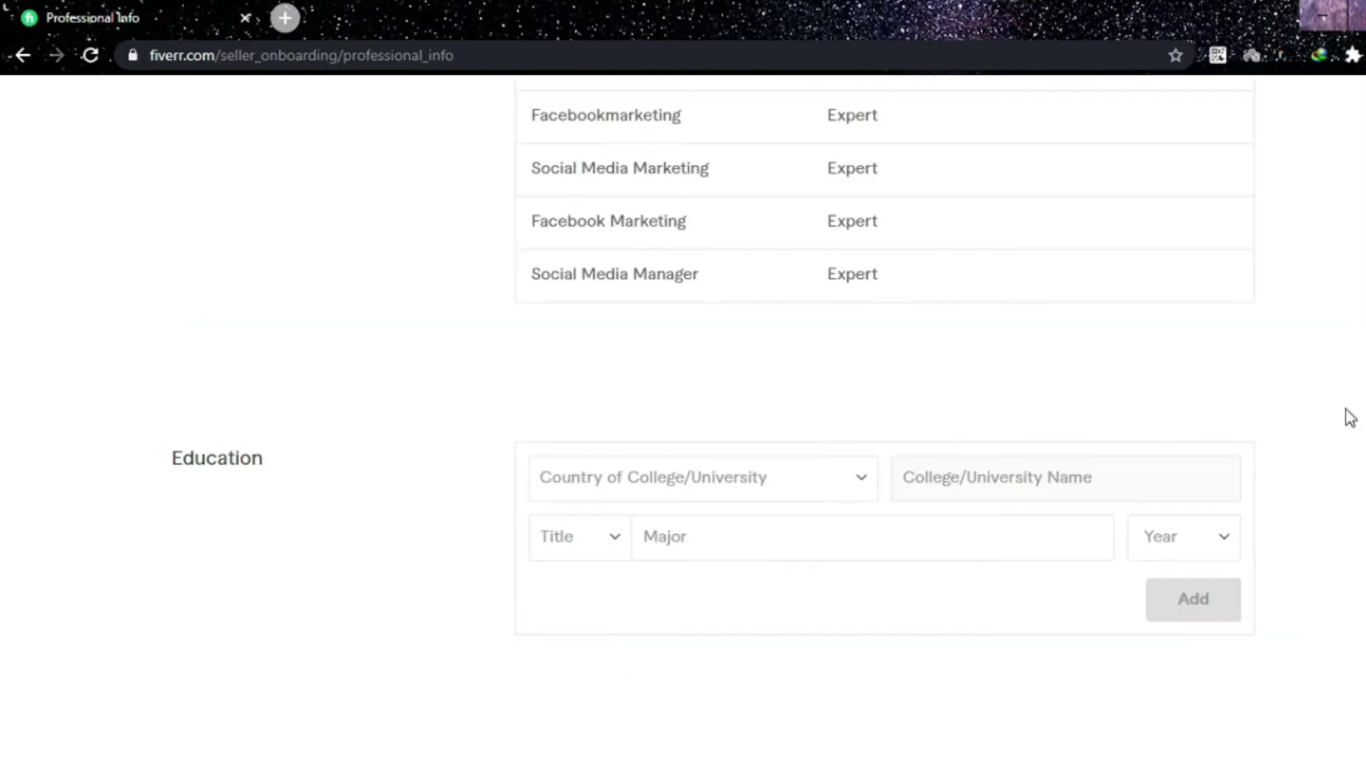
Set the education country to Pakistan and college to The Peace Group Of Colleges.
{"action": "scroll", "coordinate": [1349, 416], "scroll_direction": "down", "scroll_amount": 1}
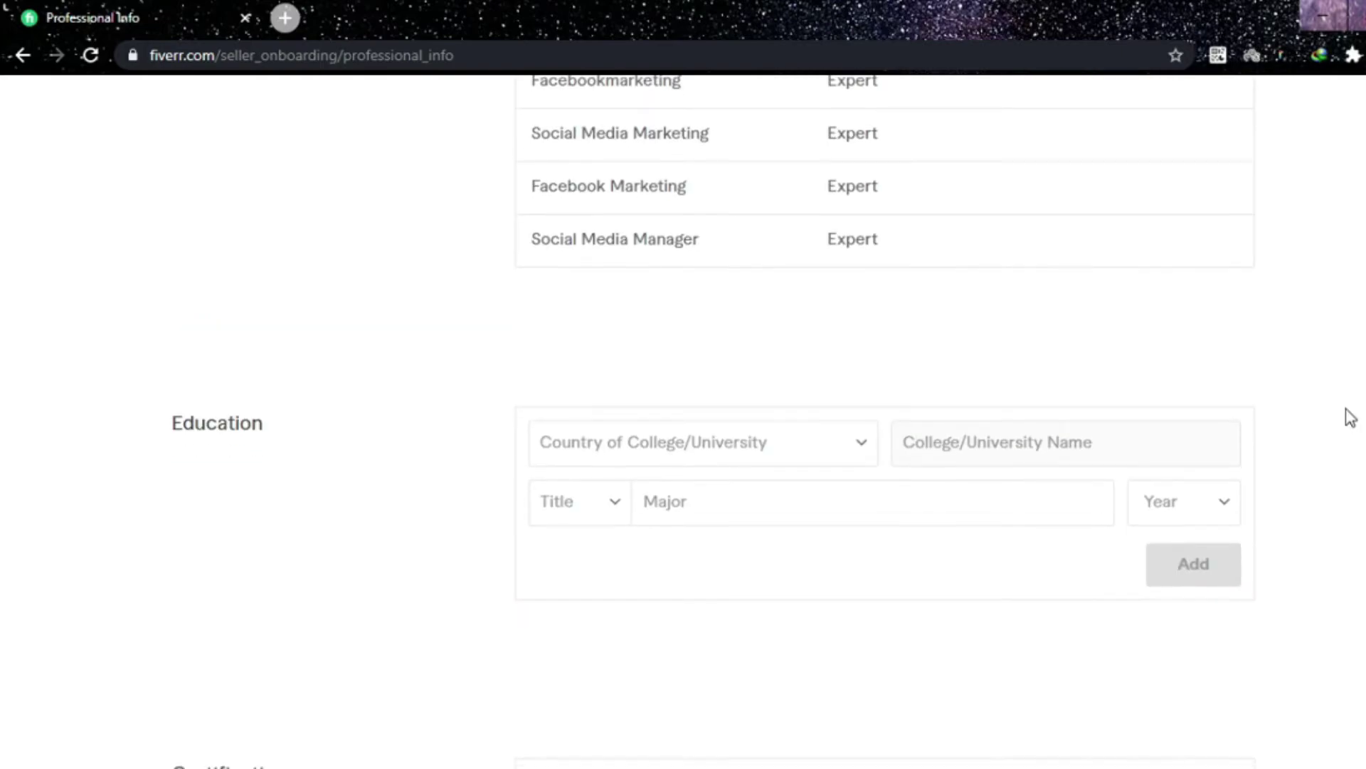
{"action": "scroll", "coordinate": [1349, 416], "scroll_direction": "down", "scroll_amount": 3}
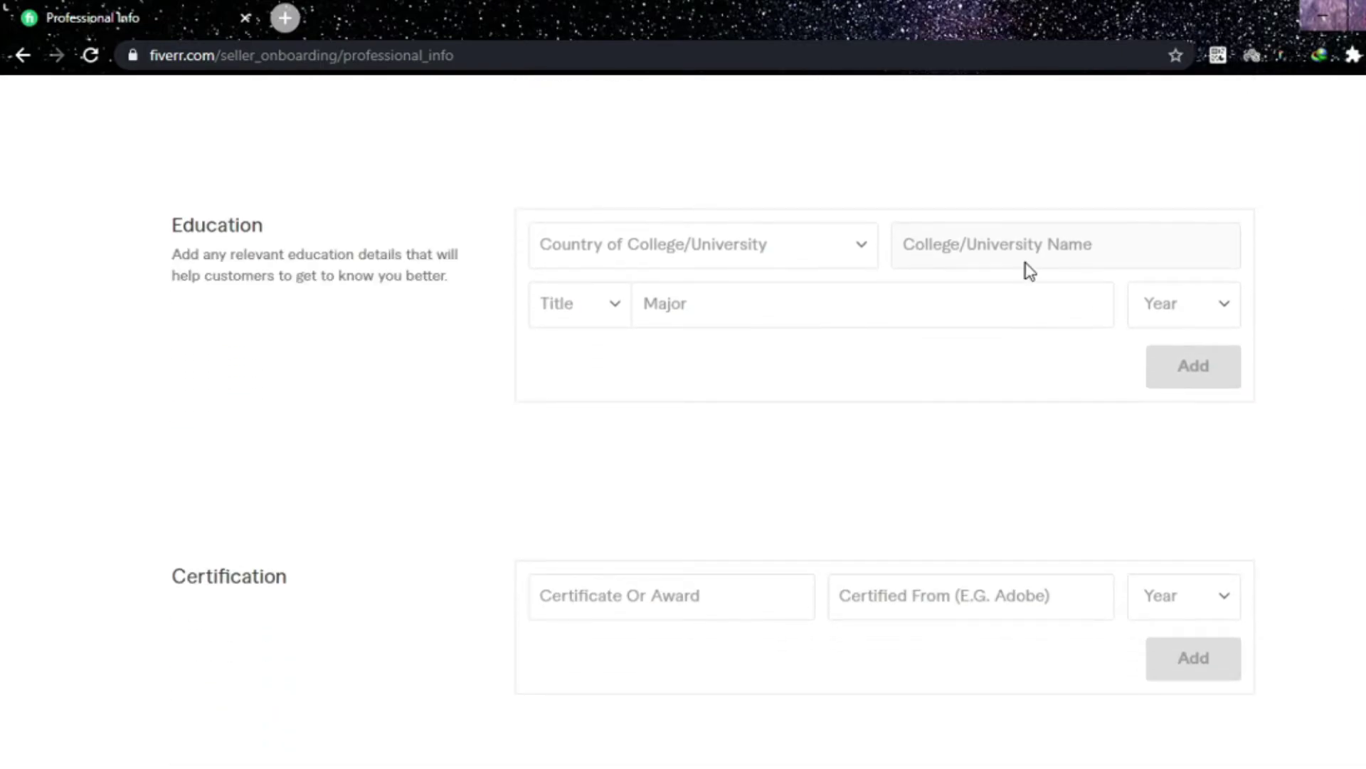
{"action": "left_click", "coordinate": [757, 254]}
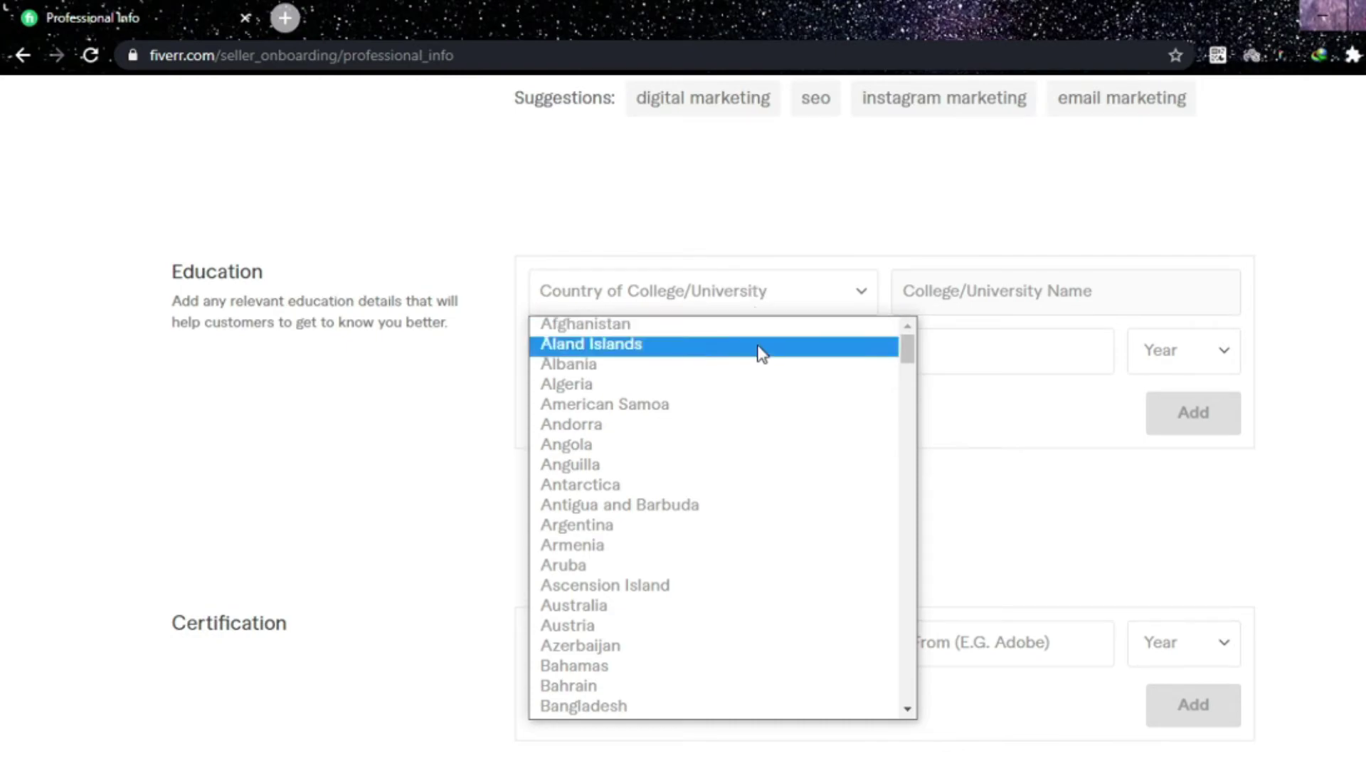
{"action": "type", "text": "p"}
{"action": "key", "text": "Return"}
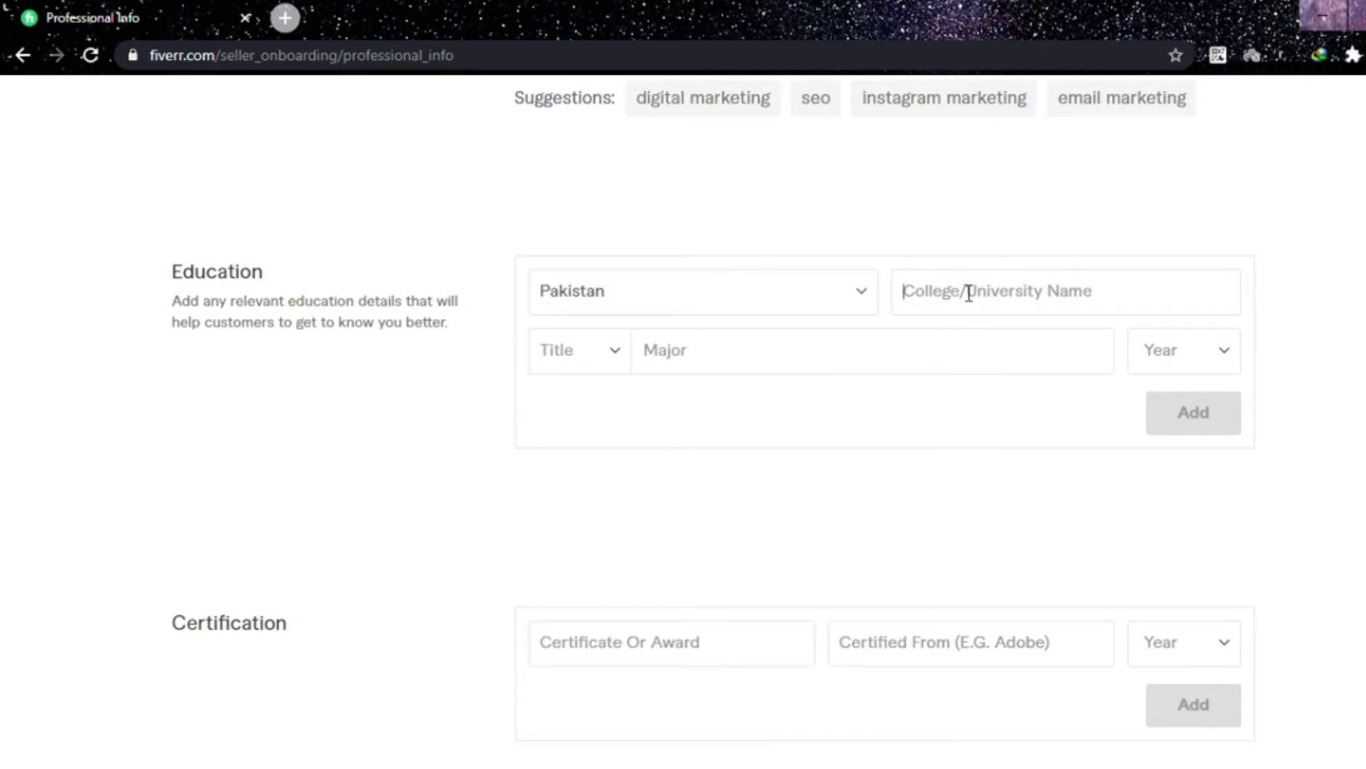
{"action": "type", "text": "The"}
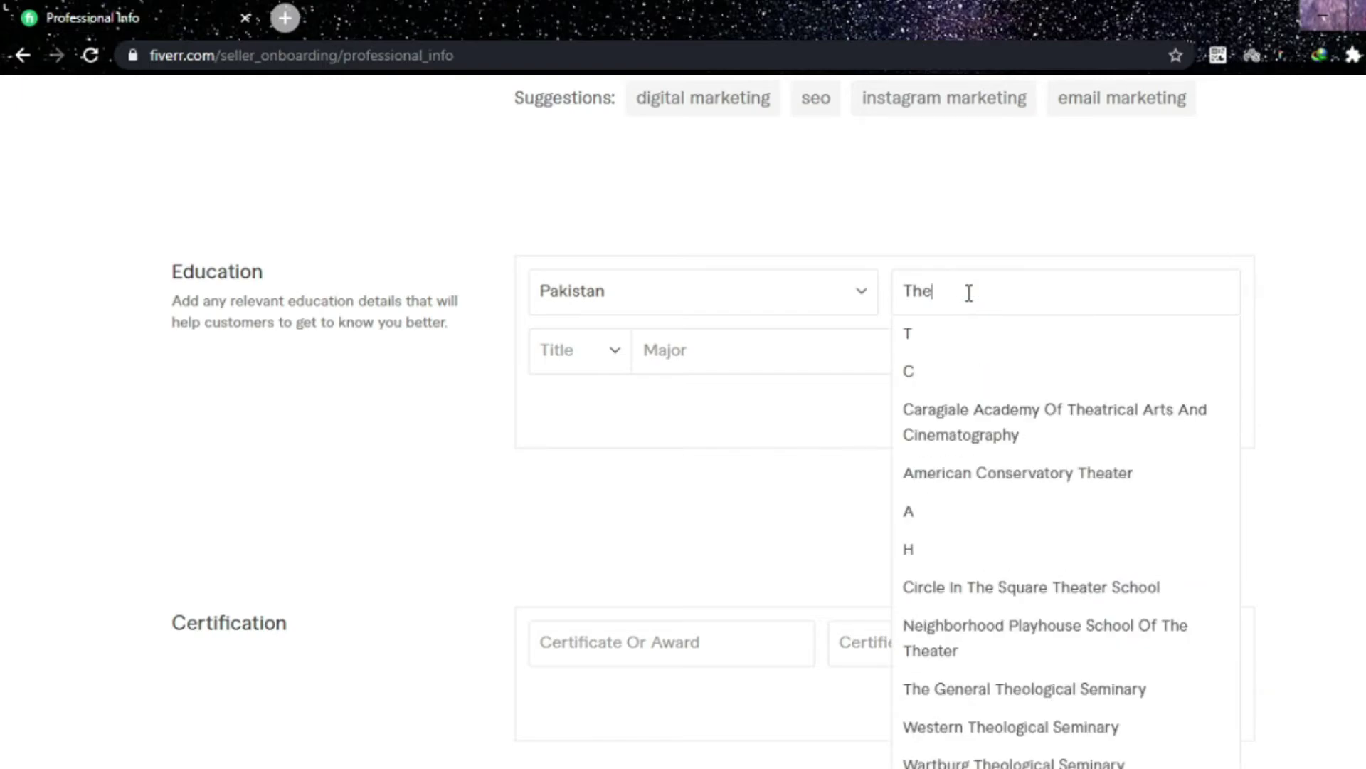
{"action": "type", "text": " Peace"}
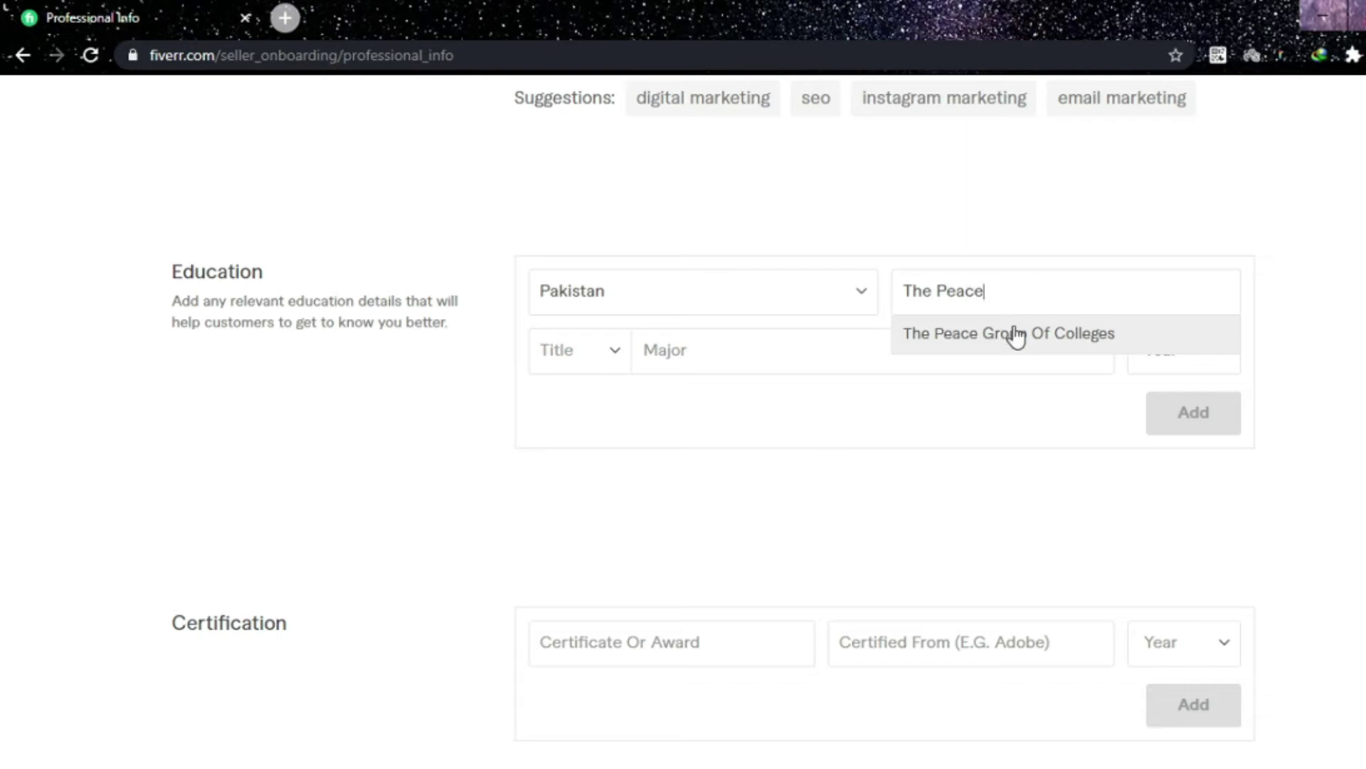
{"action": "left_click", "coordinate": [1015, 332]}
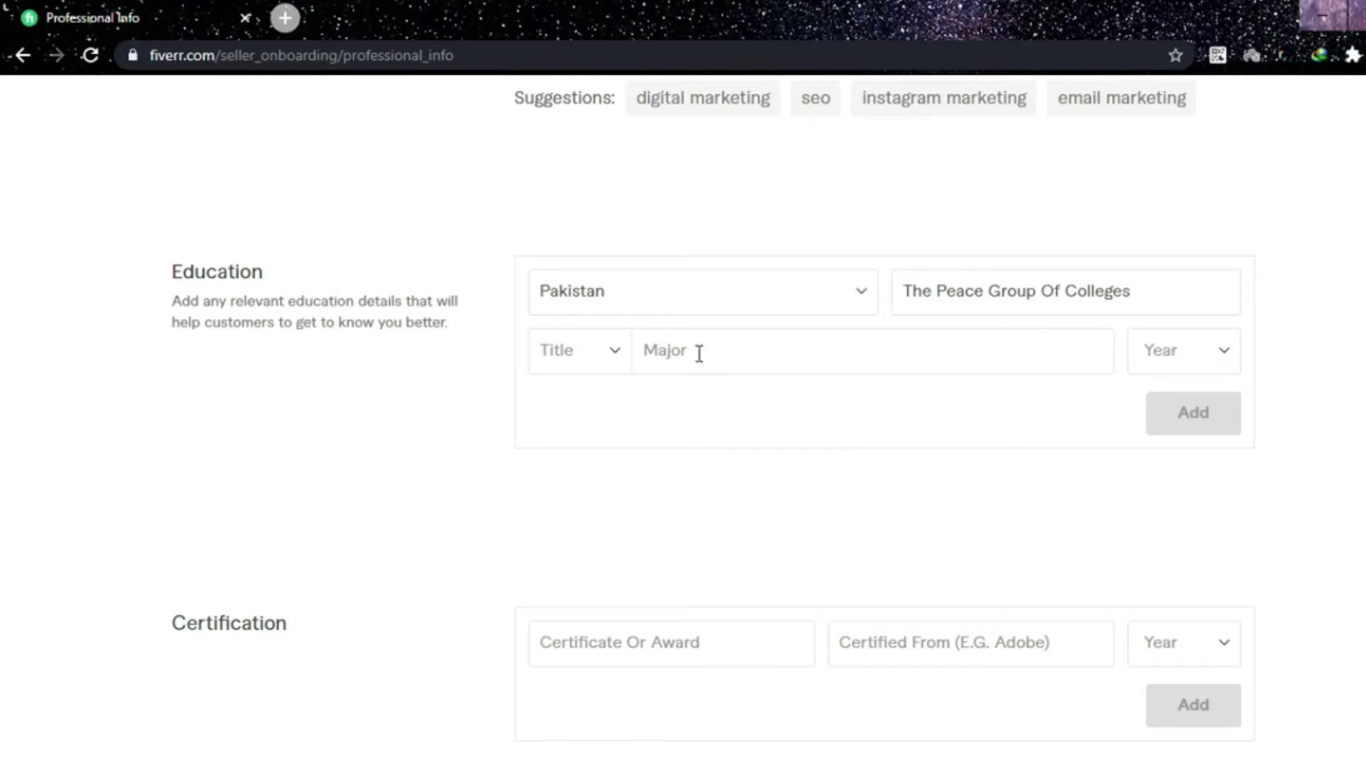
Set the title to Certificate and year 2020, and start the Dtal Marketing certification.
{"action": "left_click", "coordinate": [601, 363]}
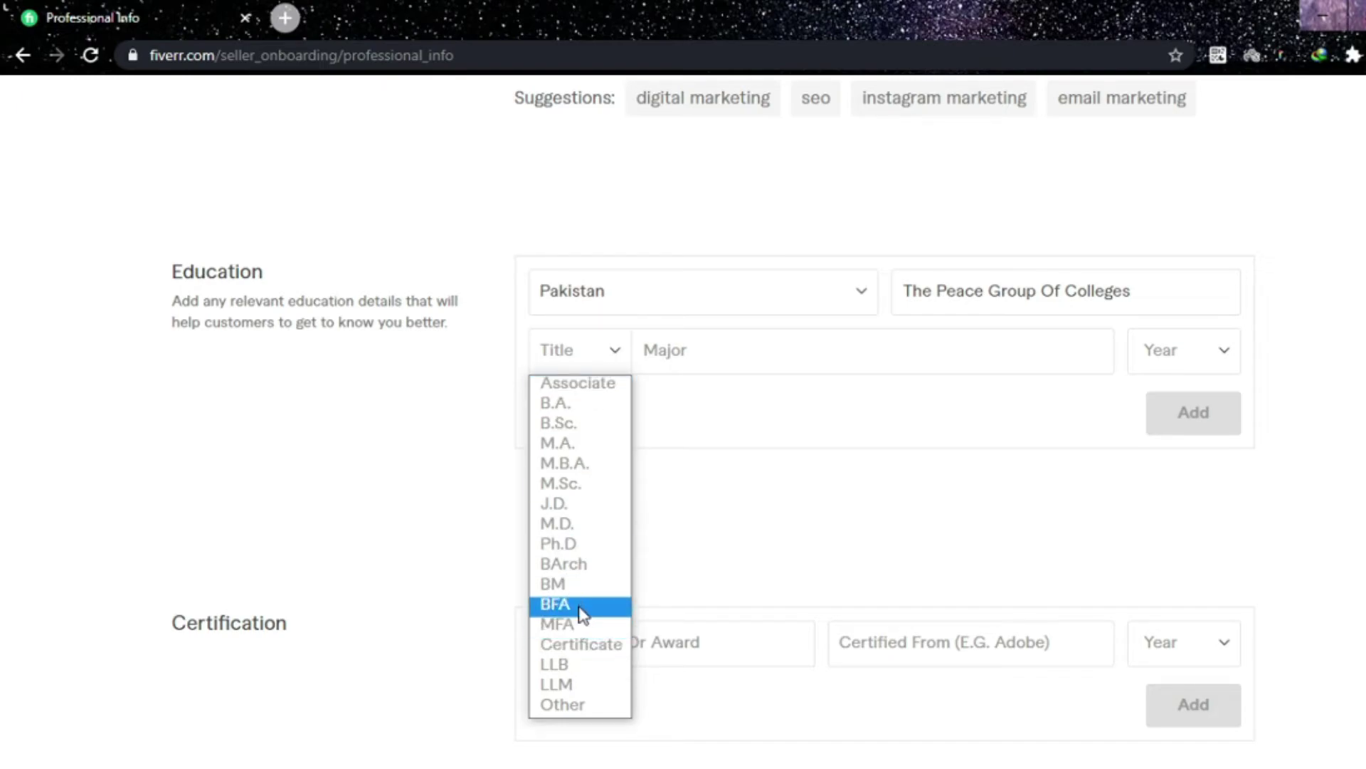
{"action": "left_click", "coordinate": [585, 645]}
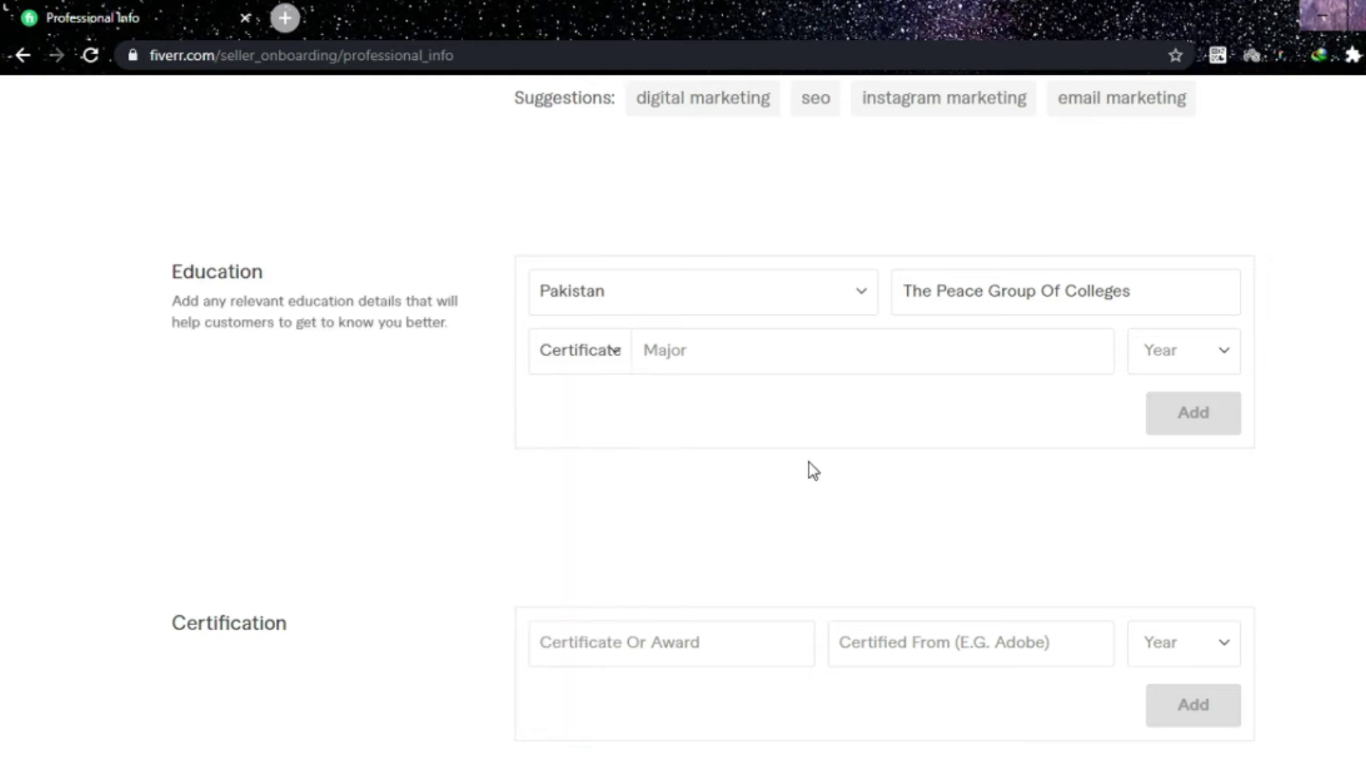
{"action": "left_click", "coordinate": [1167, 350]}
{"action": "scroll", "coordinate": [1174, 430], "scroll_direction": "down", "scroll_amount": 10}
{"action": "scroll", "coordinate": [1177, 415], "scroll_direction": "up", "scroll_amount": 10}
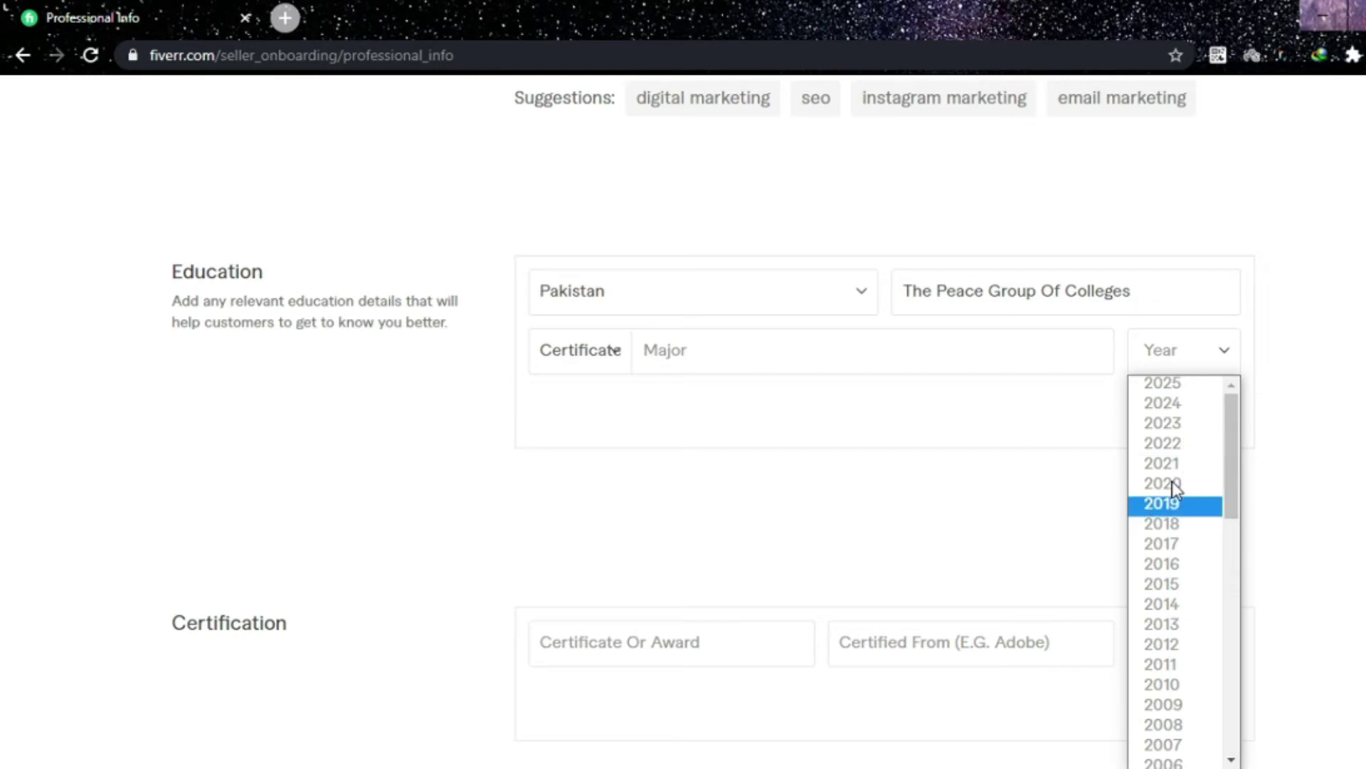
{"action": "type", "text": "tal Marketing"}
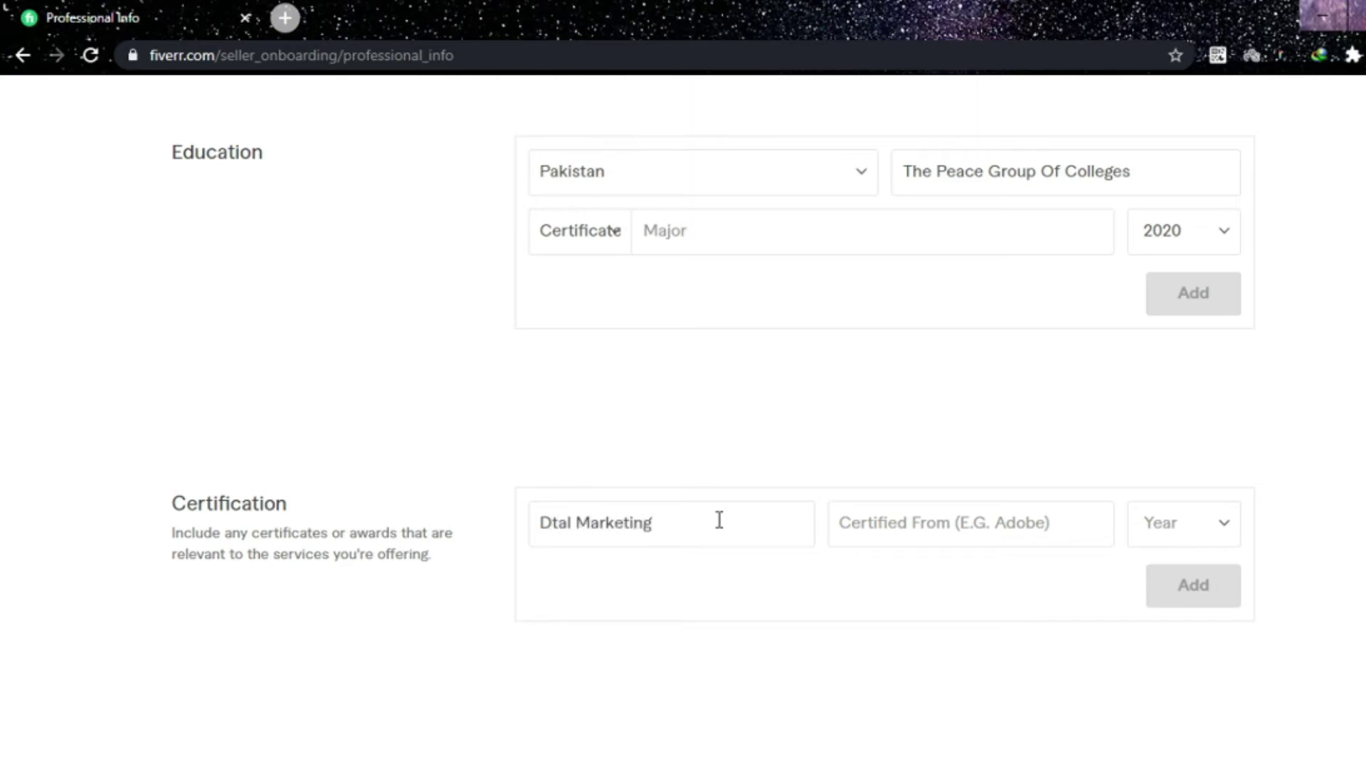
Add the 2019 Dtal Marketing certification from Virtual Univertsity and continue to Linked Accounts.
{"action": "left_click", "coordinate": [989, 513]}
{"action": "type", "text": "G"}
{"action": "key", "text": "BackSpace"}
{"action": "type", "text": "V"}
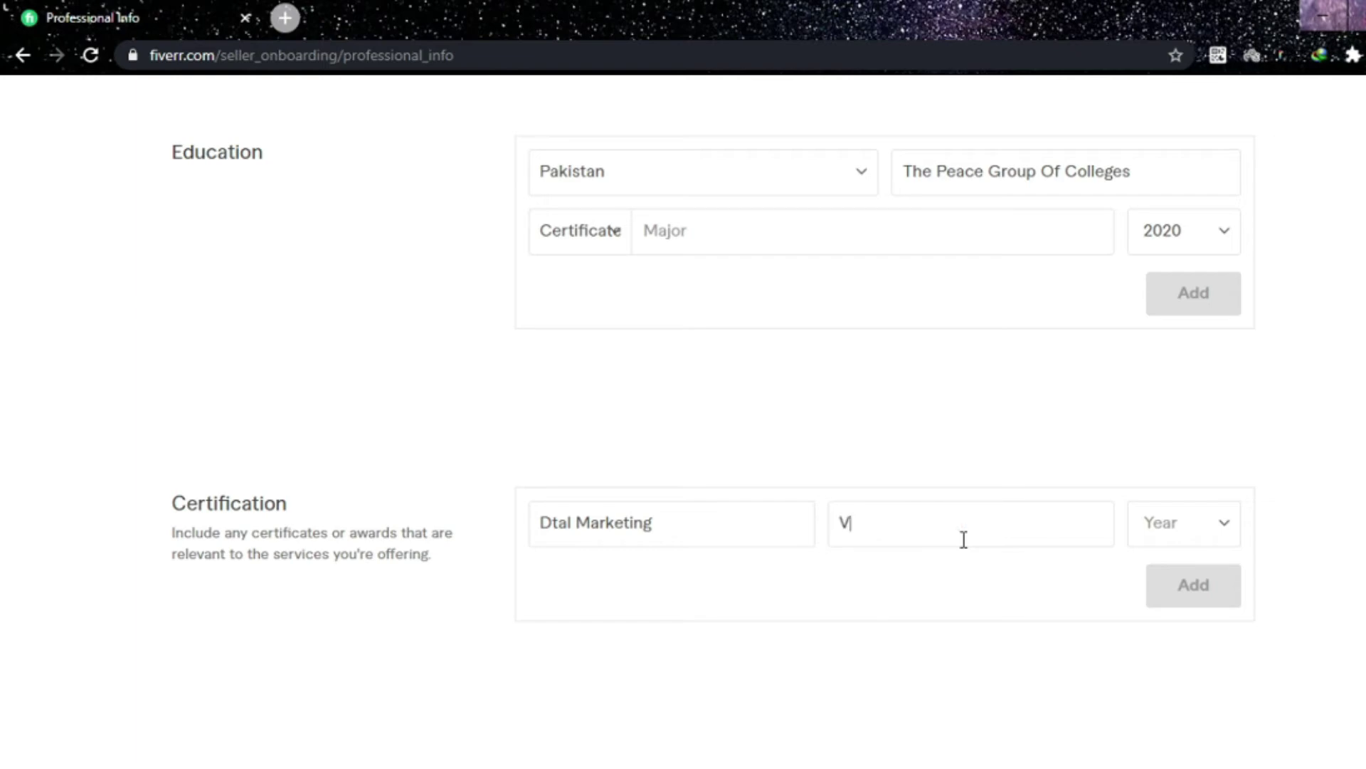
{"action": "type", "text": "irt"}
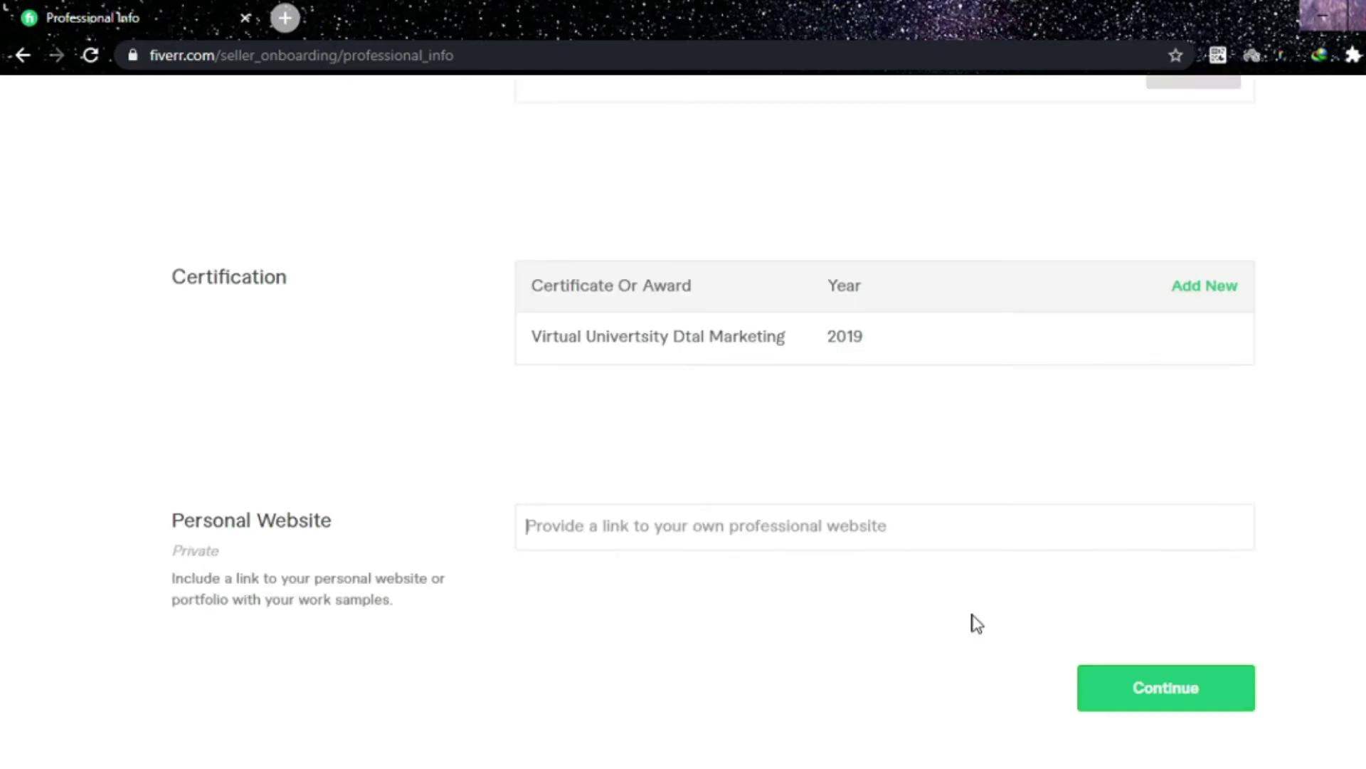
{"action": "left_click", "coordinate": [1135, 697]}
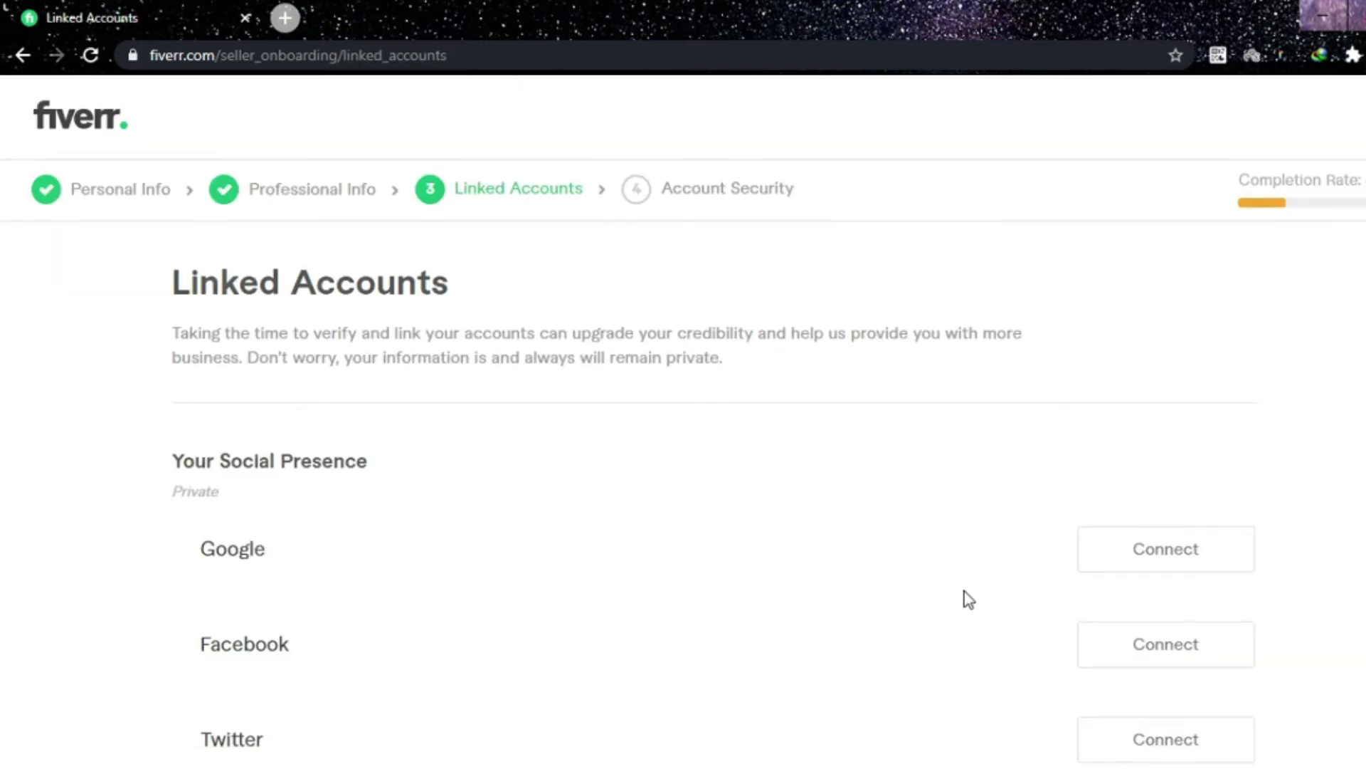
Scroll to Your Social Presence on Linked Accounts and start connecting Google.
{"action": "scroll", "coordinate": [968, 598], "scroll_direction": "down", "scroll_amount": 2}
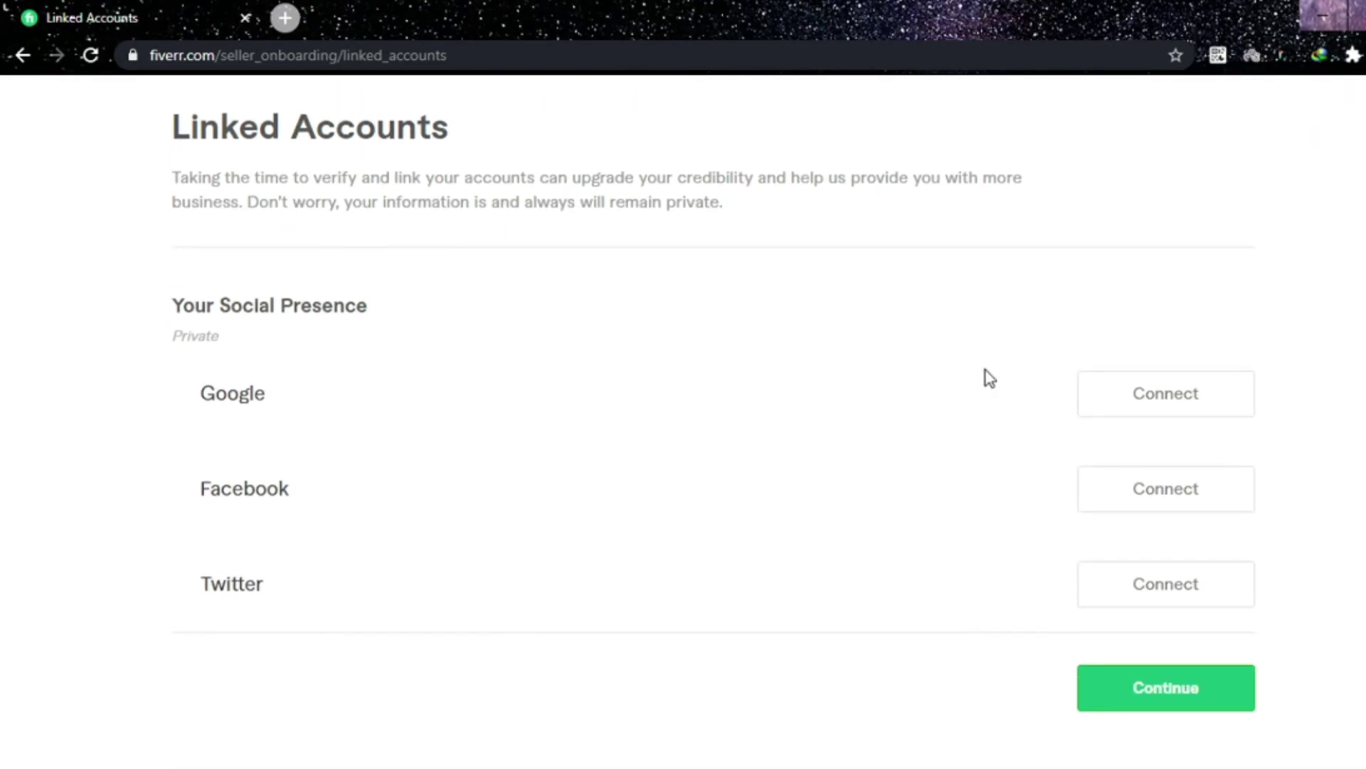
{"action": "scroll", "coordinate": [989, 379], "scroll_direction": "up", "scroll_amount": 2}
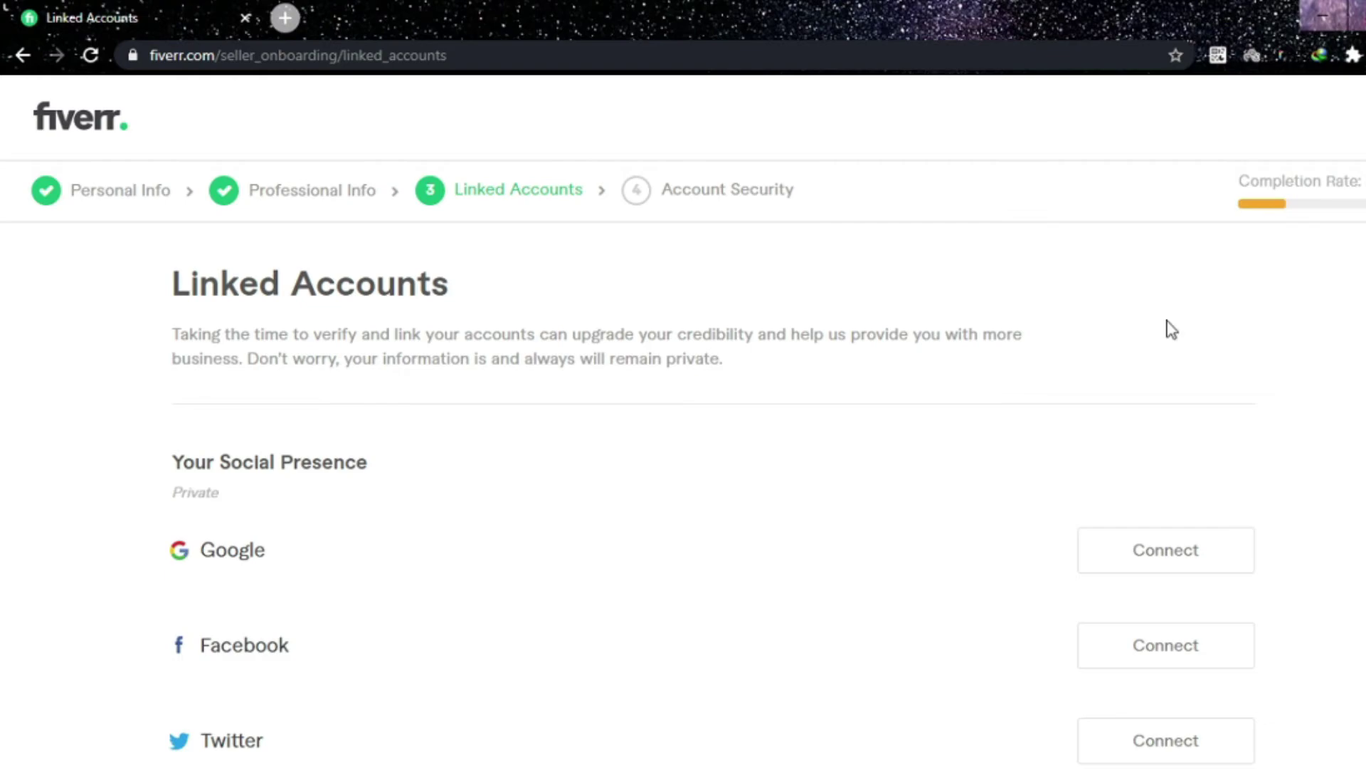
{"action": "scroll", "coordinate": [1172, 330], "scroll_direction": "down", "scroll_amount": 2}
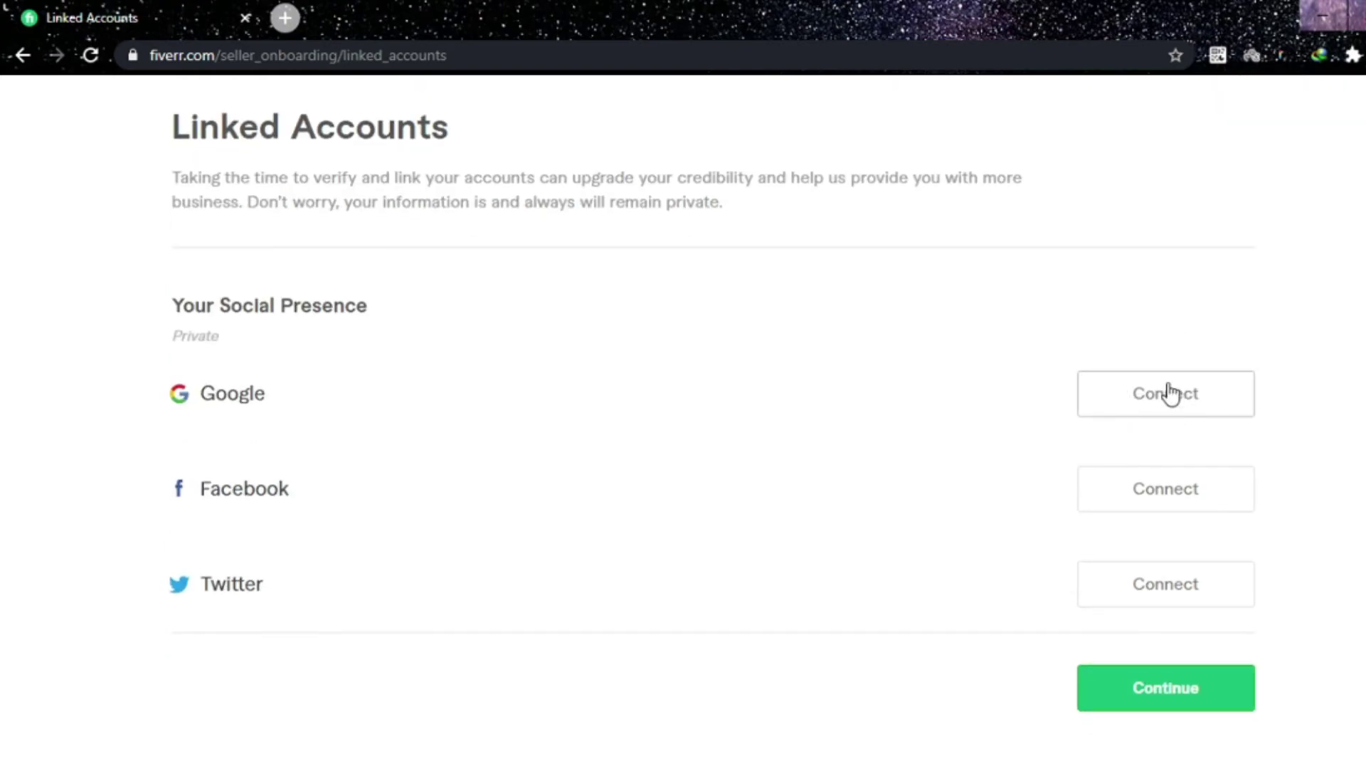
{"action": "left_click", "coordinate": [1101, 406]}
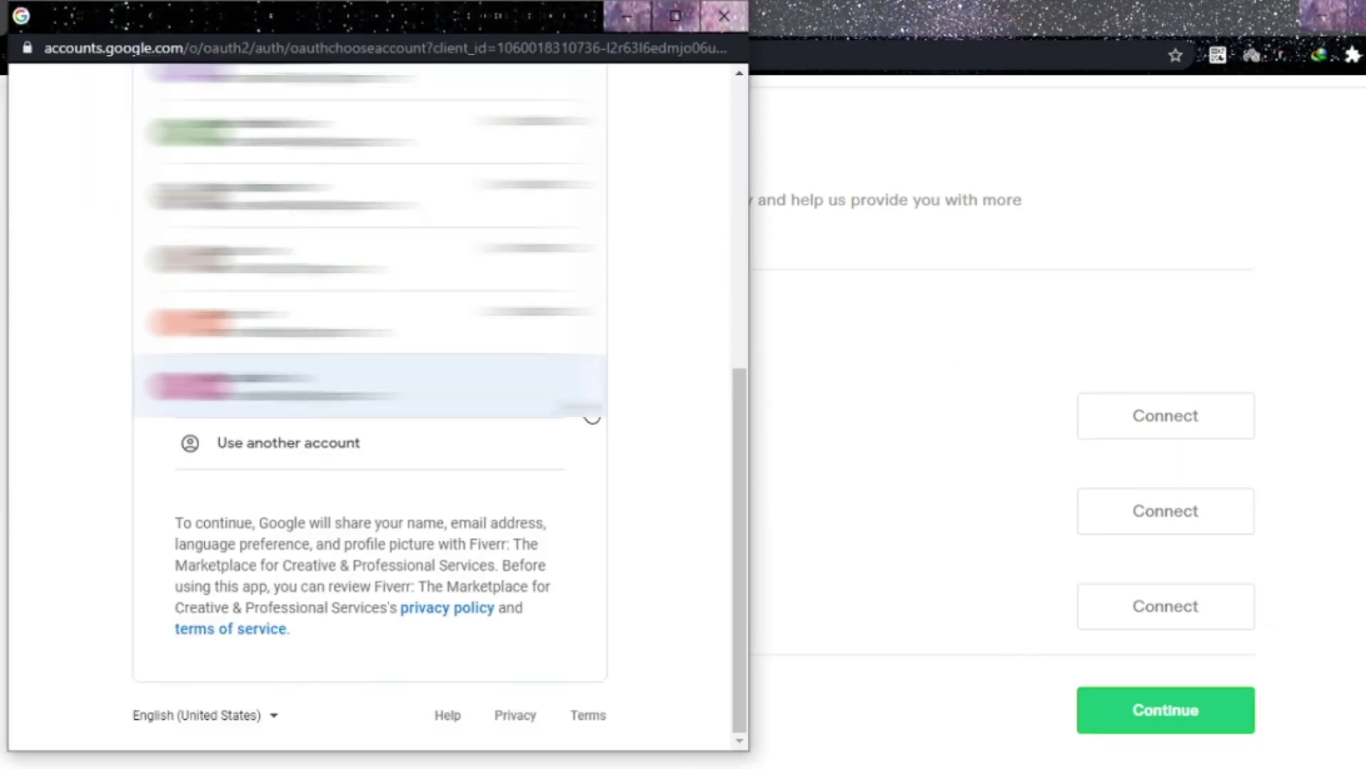
Choose the Google account and allow Fiverr access on the consent page.
{"action": "left_click", "coordinate": [591, 412]}
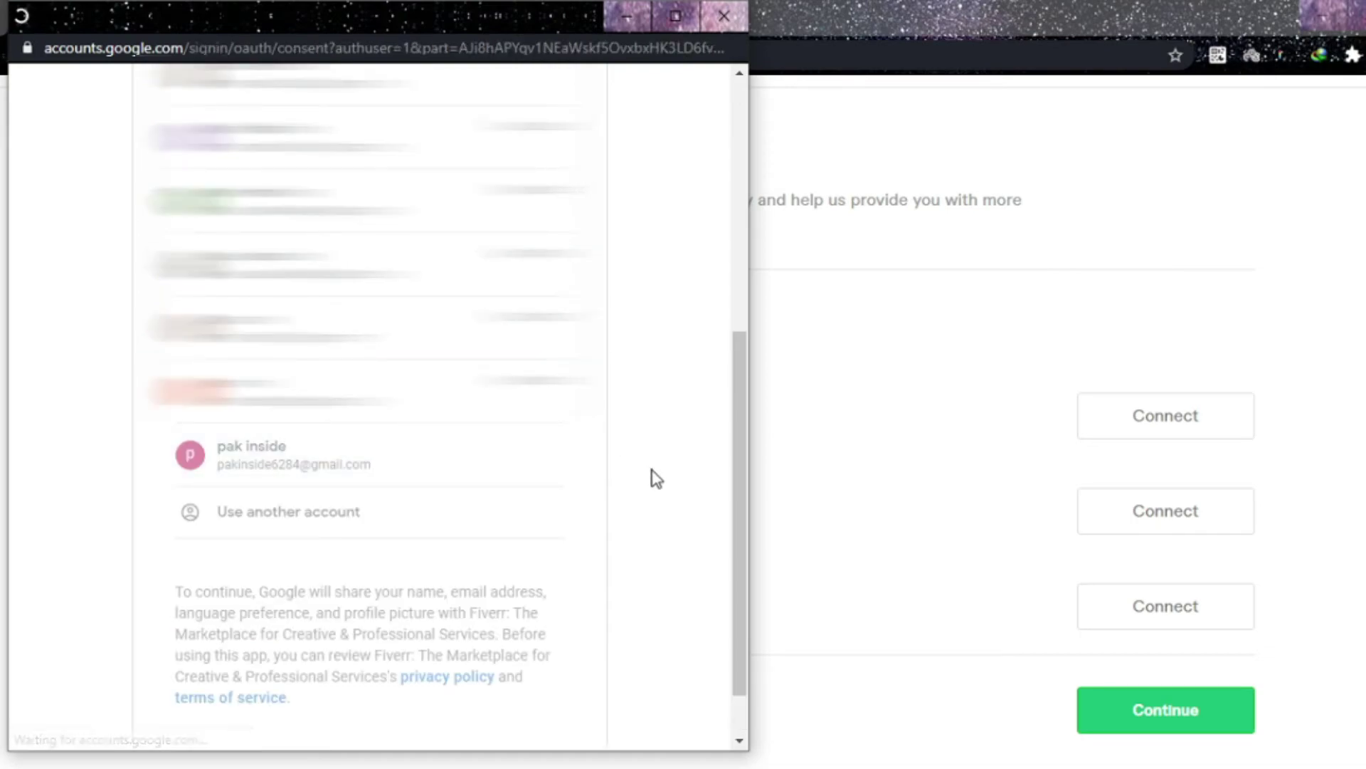
{"action": "scroll", "coordinate": [651, 476], "scroll_direction": "down", "scroll_amount": 3}
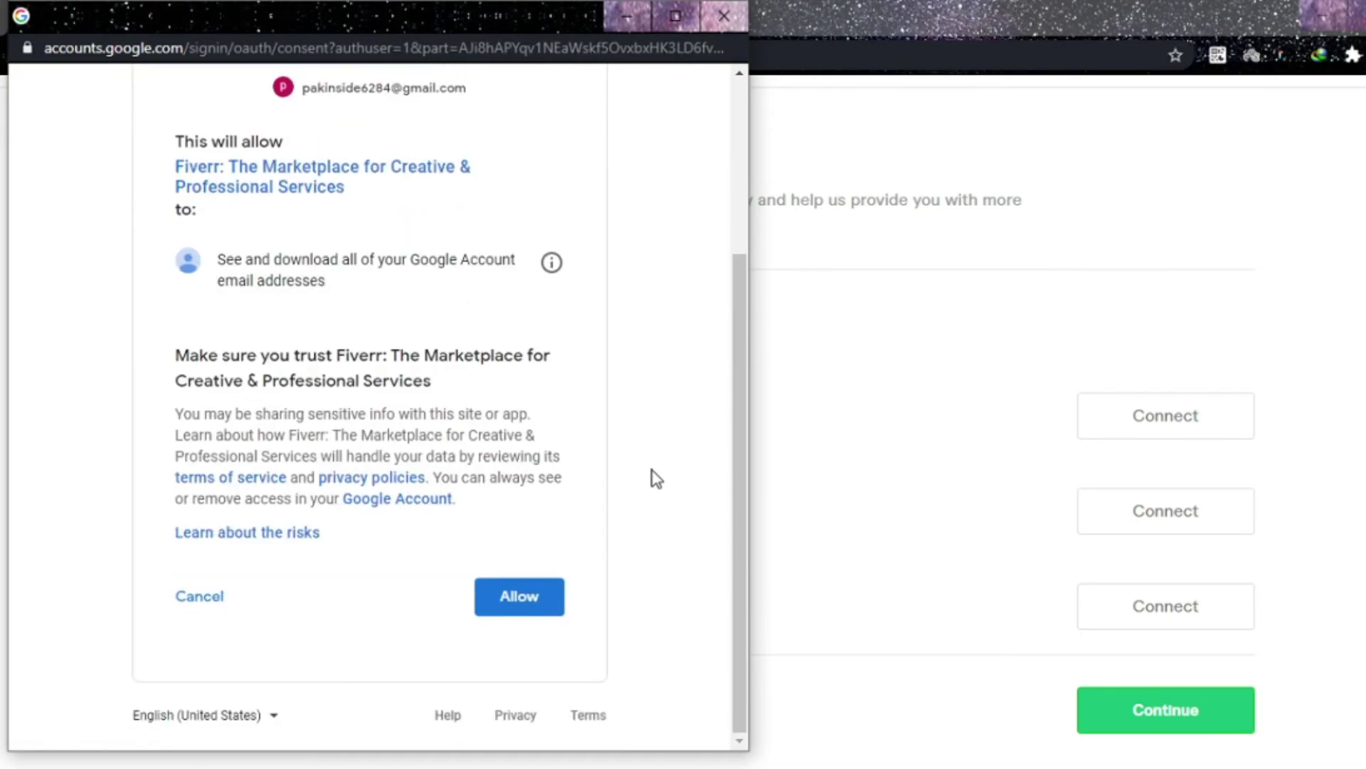
{"action": "left_click", "coordinate": [533, 610]}
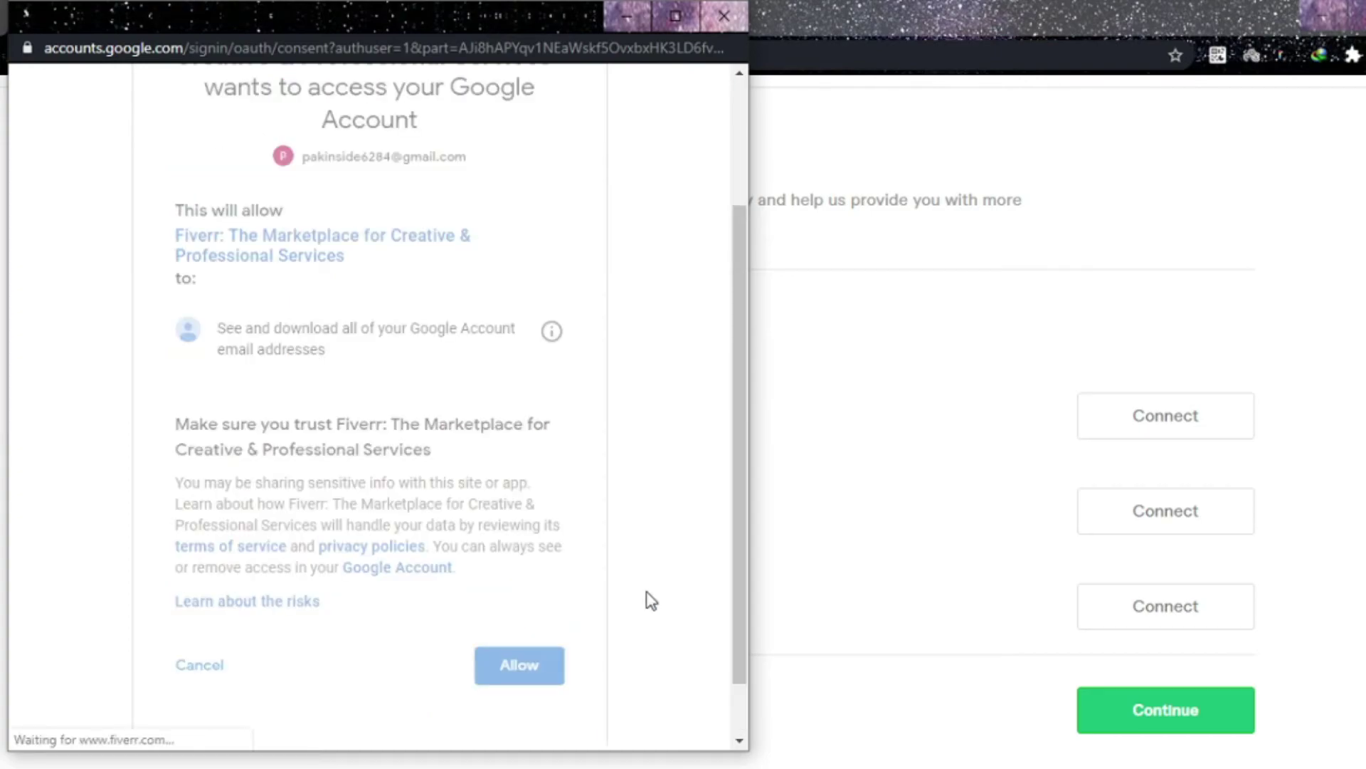
{"action": "scroll", "coordinate": [1053, 406], "scroll_direction": "up", "scroll_amount": 2}
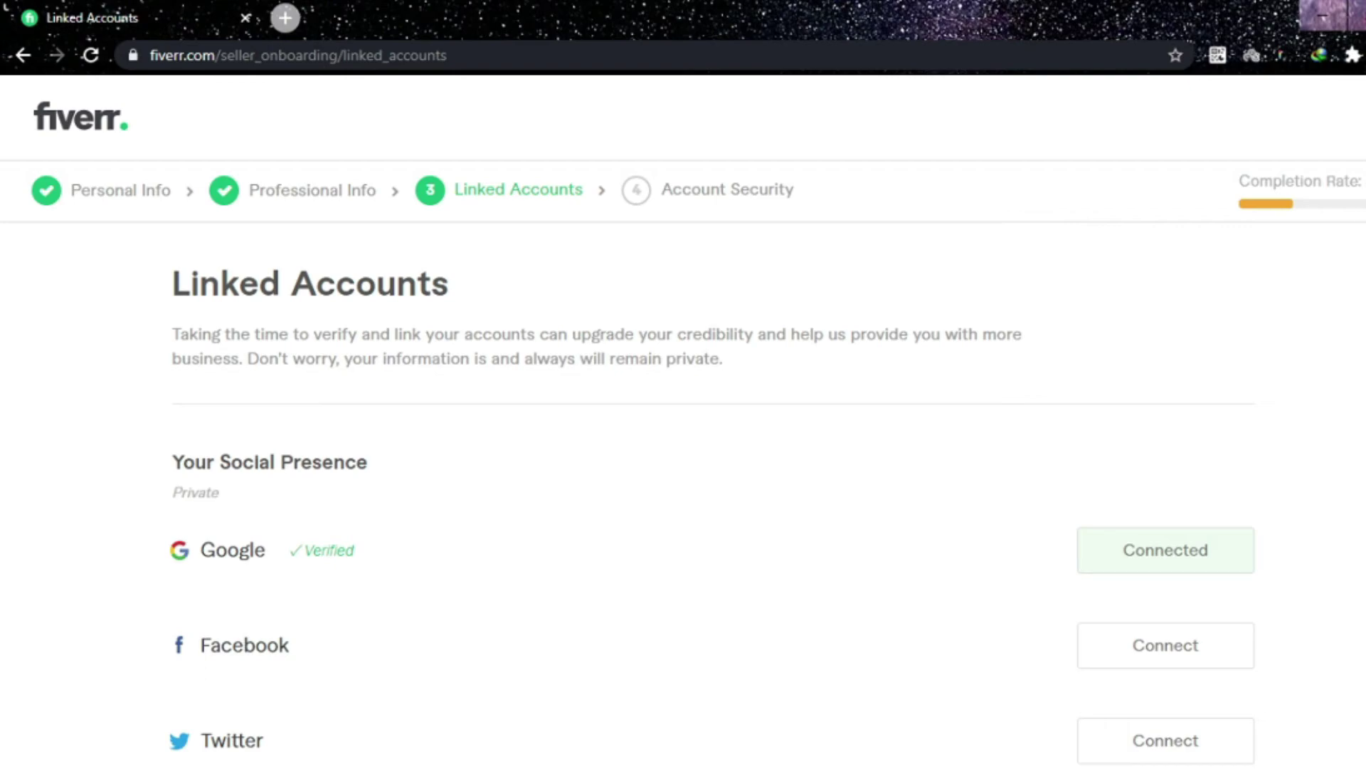
Connect Facebook so it shows Verified, then continue to the Account Security step.
{"action": "scroll", "coordinate": [1314, 311], "scroll_direction": "down", "scroll_amount": 2}
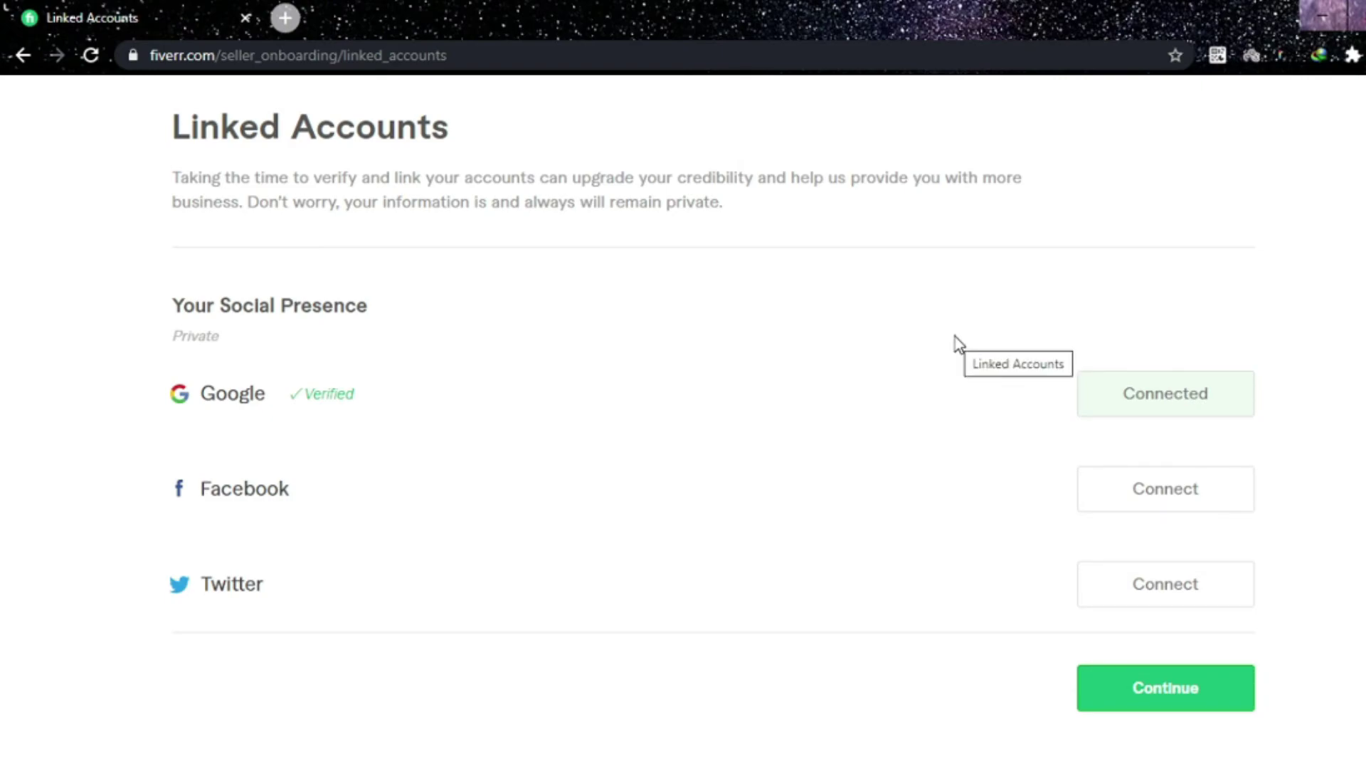
{"action": "left_click", "coordinate": [1134, 498]}
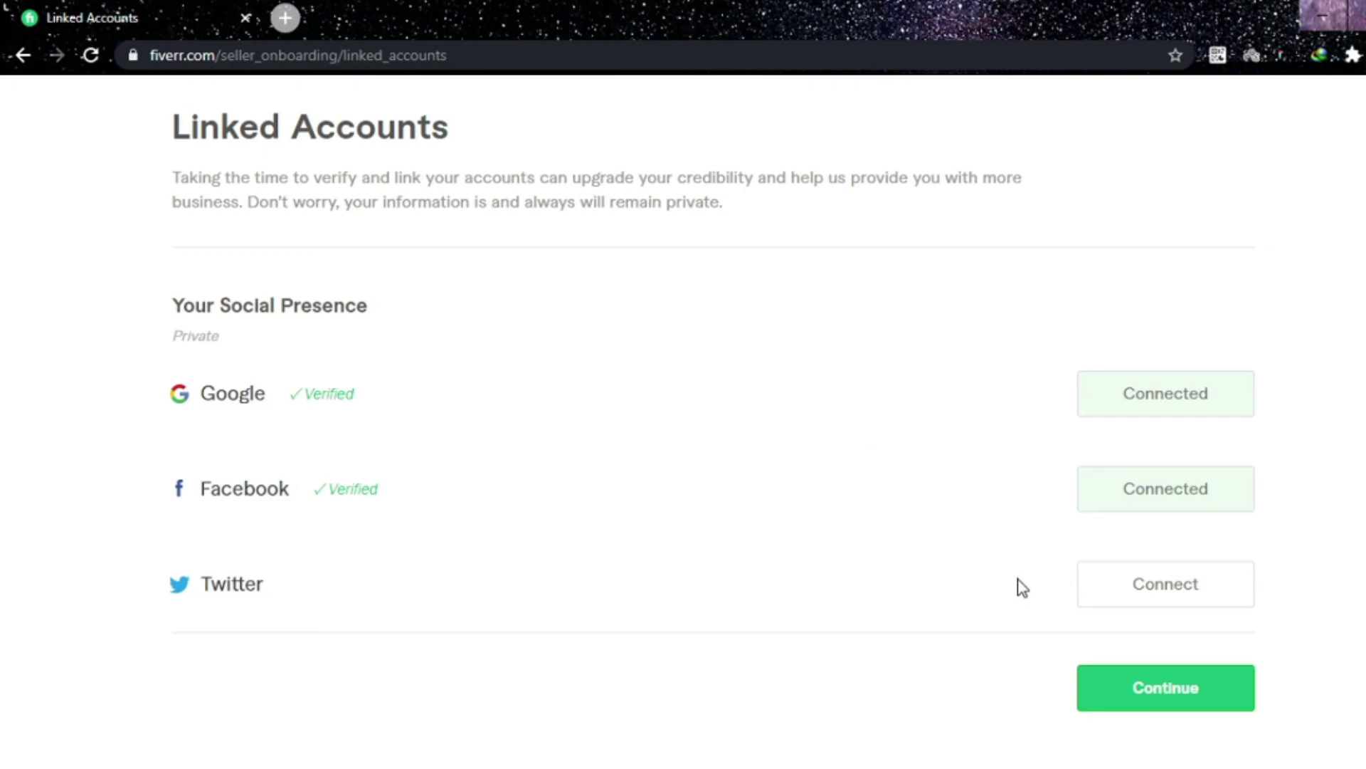
{"action": "scroll", "coordinate": [1016, 548], "scroll_direction": "up", "scroll_amount": 3}
{"action": "scroll", "coordinate": [1016, 549], "scroll_direction": "down", "scroll_amount": 3}
{"action": "scroll", "coordinate": [1189, 317], "scroll_direction": "up", "scroll_amount": 3}
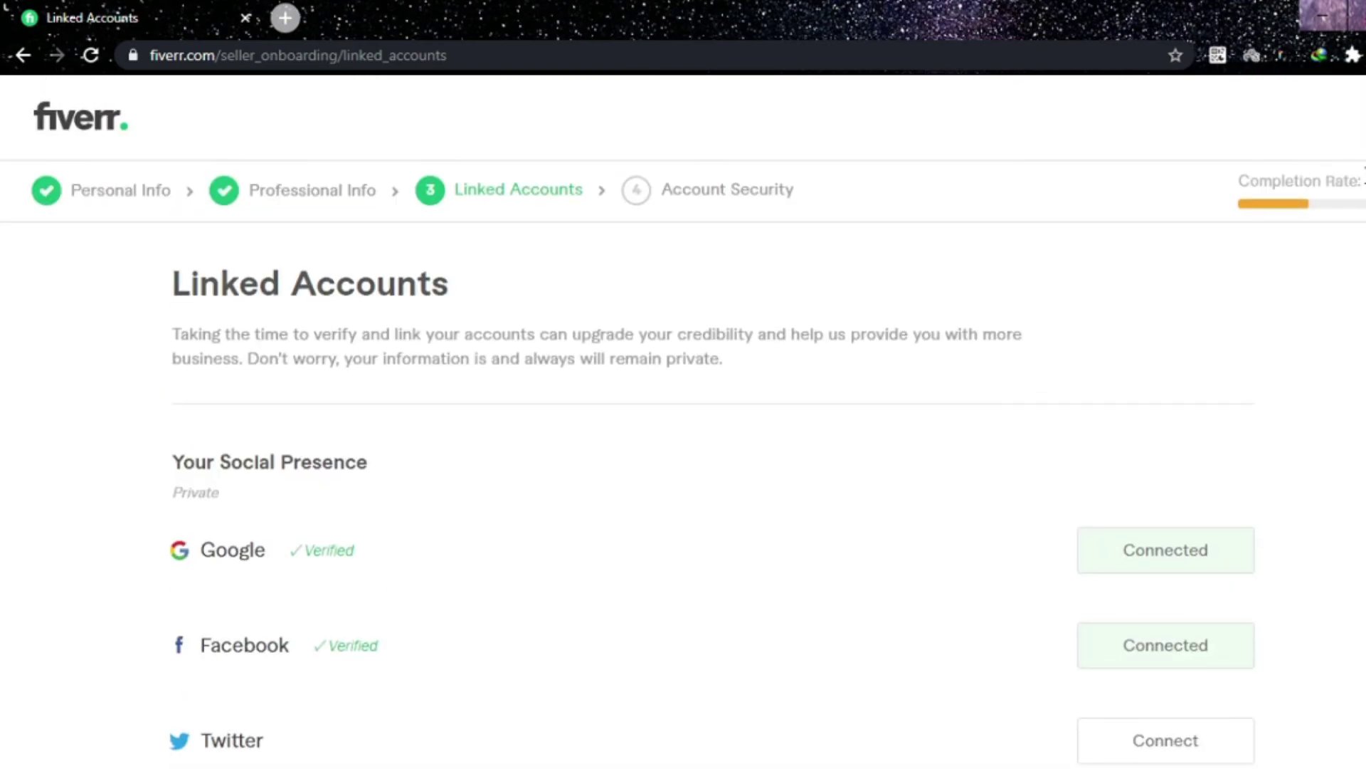
{"action": "scroll", "coordinate": [1211, 268], "scroll_direction": "down", "scroll_amount": 3}
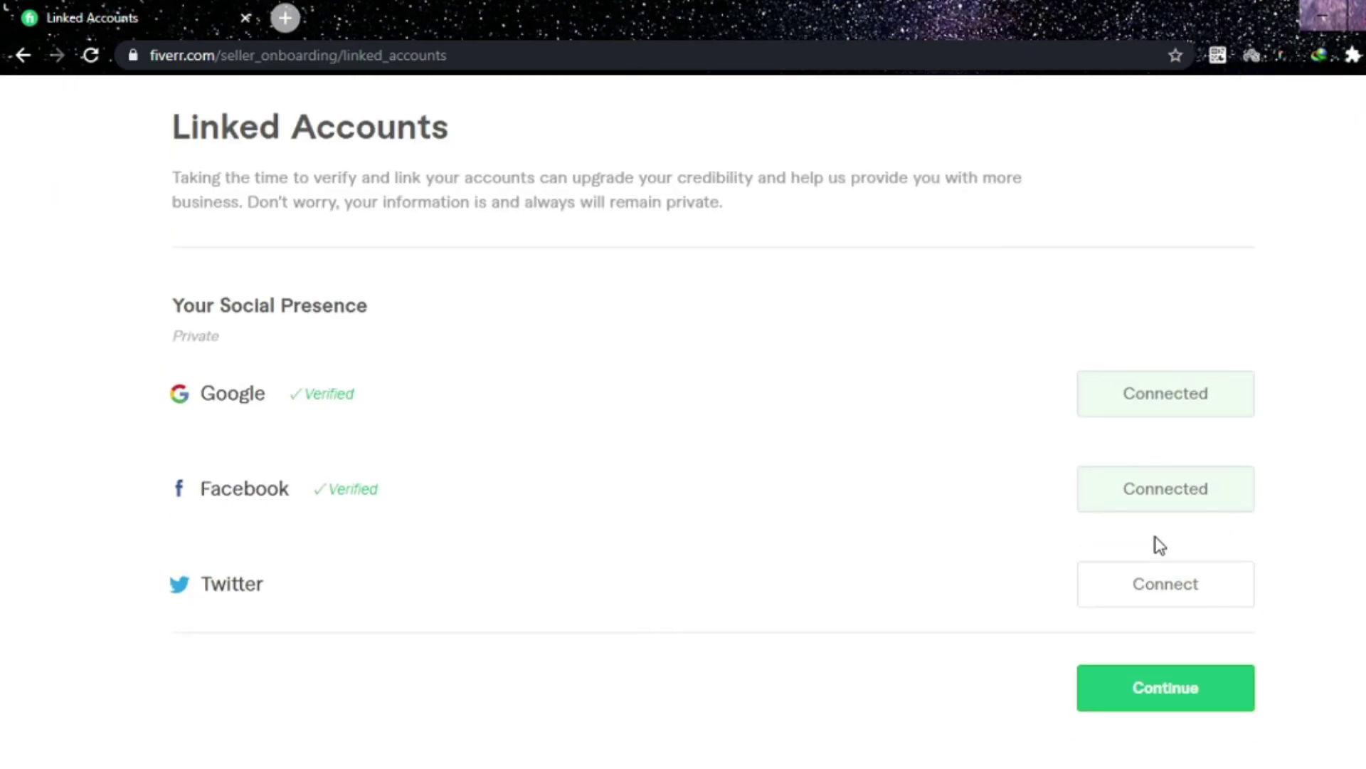
{"action": "left_click", "coordinate": [1185, 689]}
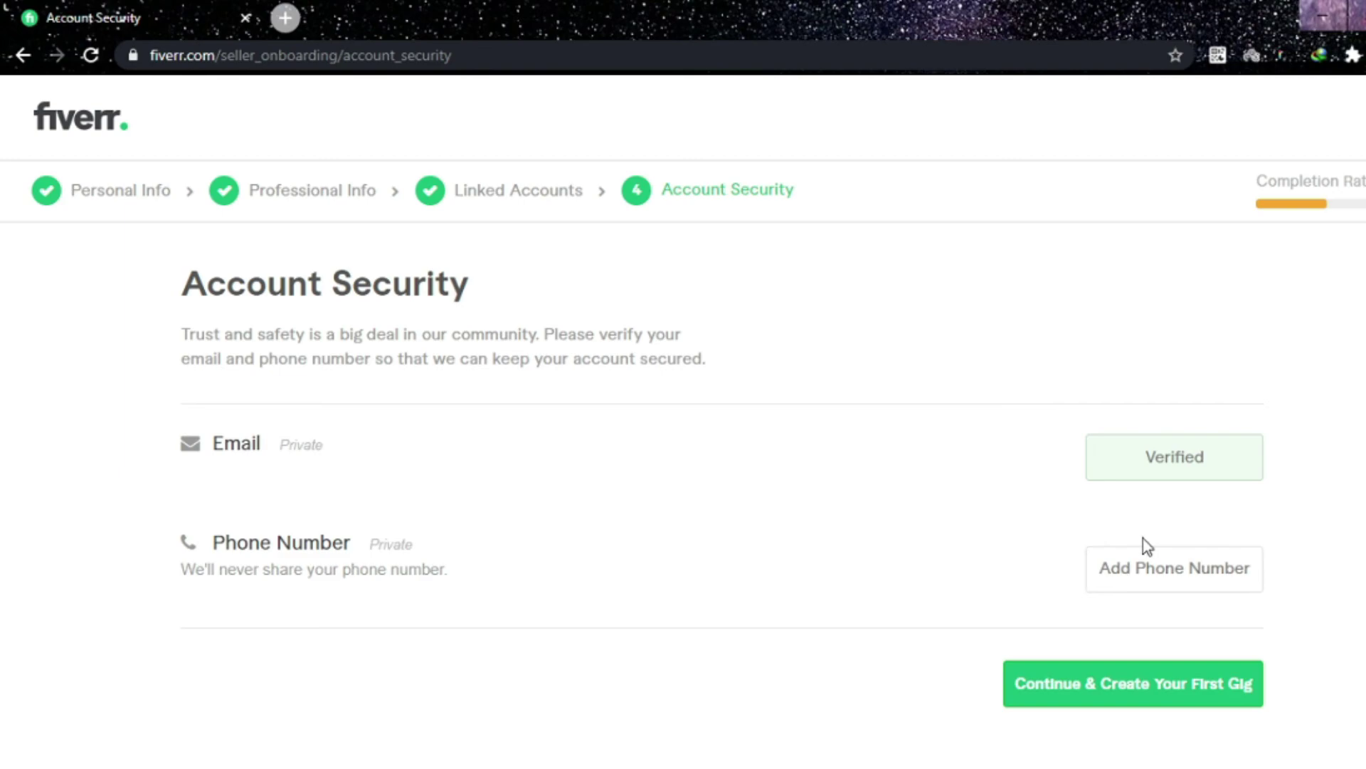
Add a phone number with Pakistan as the country, filling the saved number from autofill.
{"action": "left_click", "coordinate": [1129, 570]}
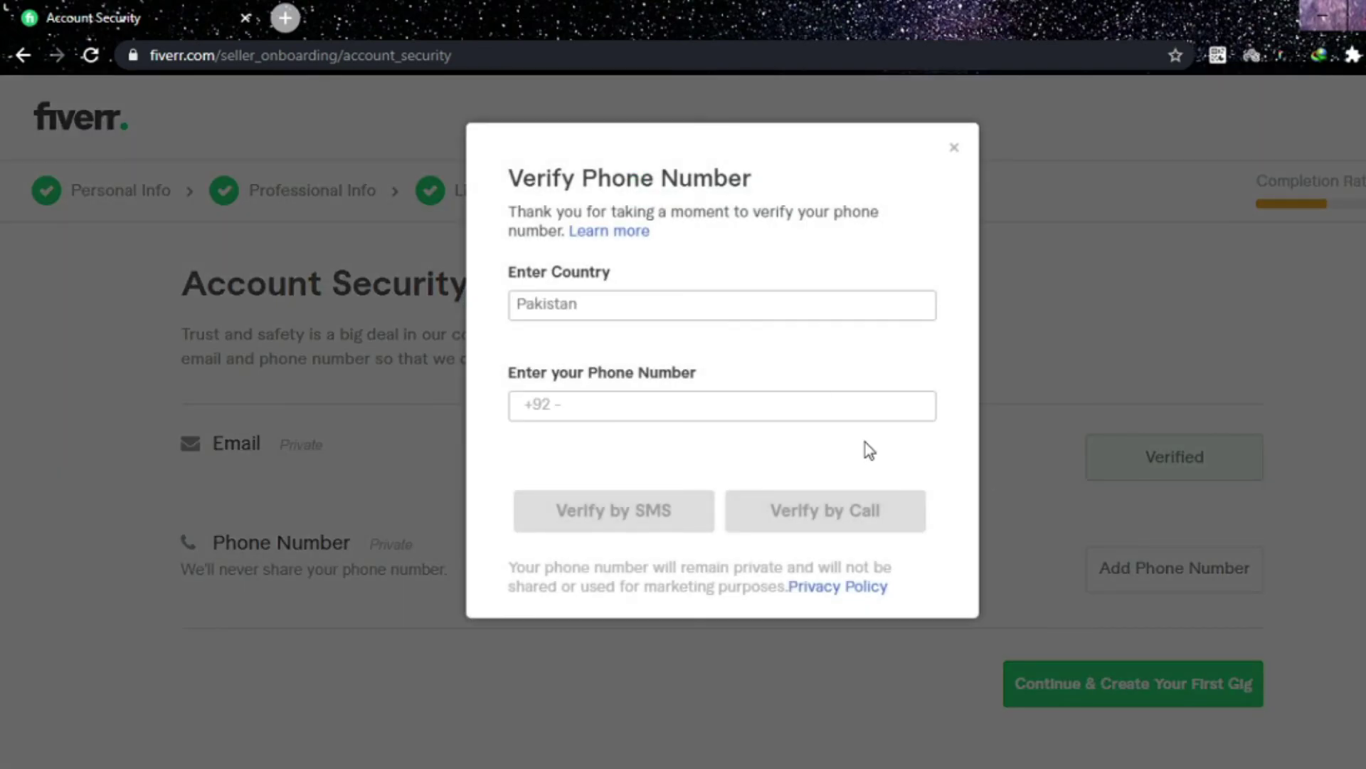
{"action": "left_click", "coordinate": [744, 313]}
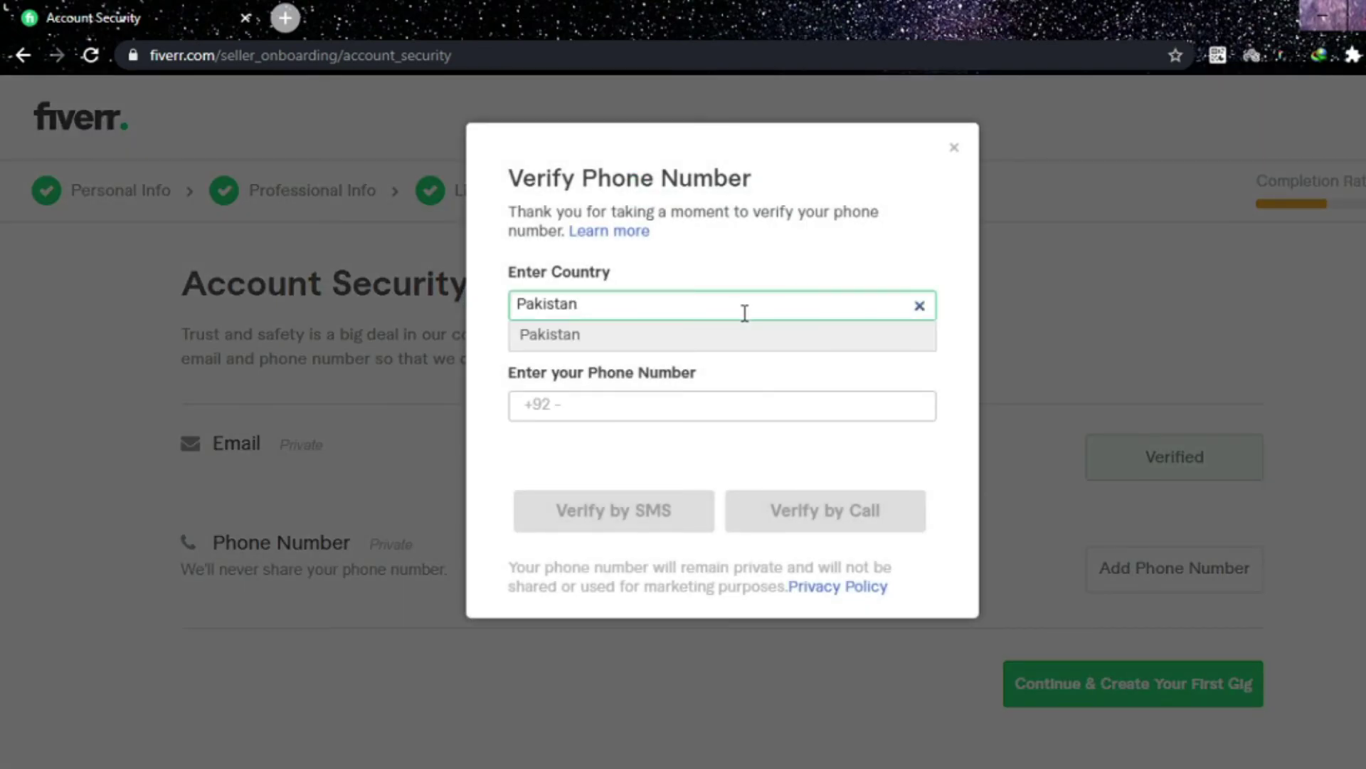
{"action": "left_click", "coordinate": [719, 403]}
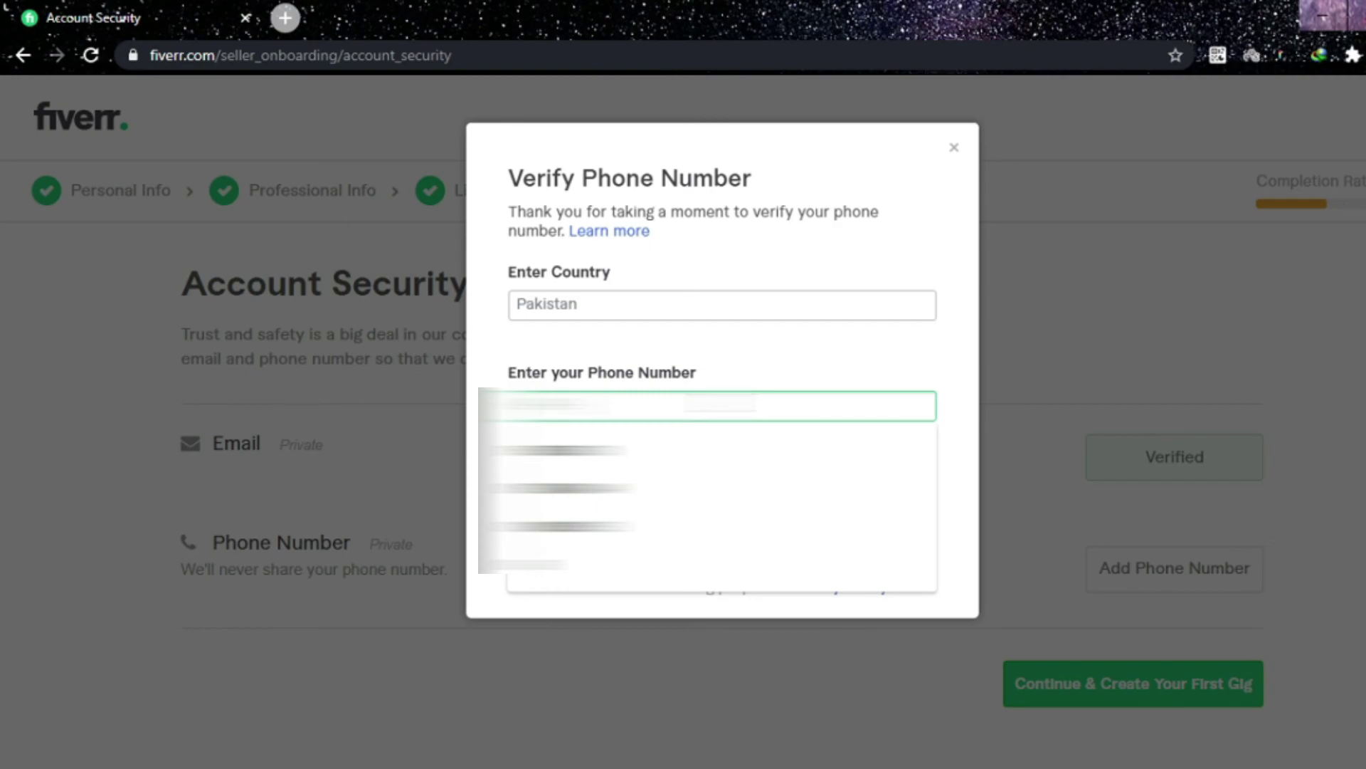
{"action": "left_click", "coordinate": [711, 448]}
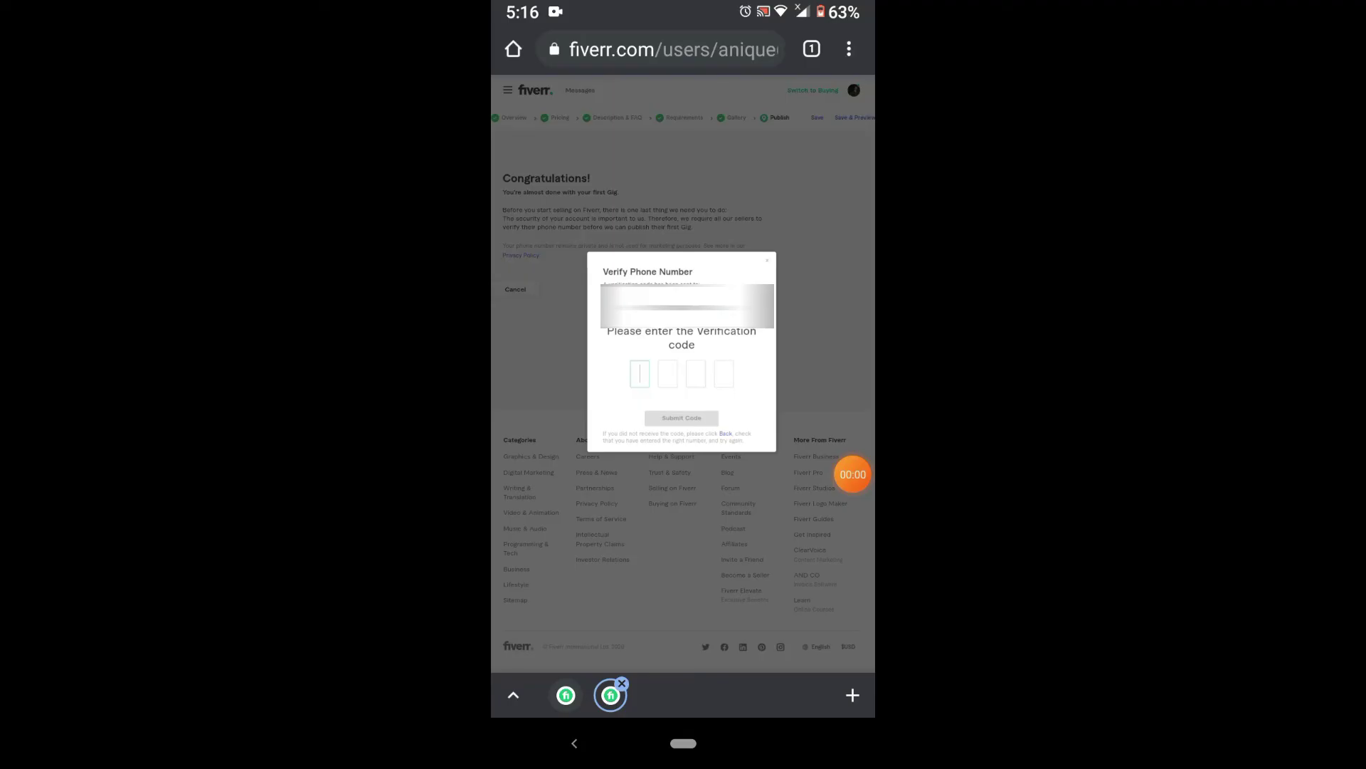
Enter the first three digits of the SMS verification code into the code boxes.
{"action": "left_click", "coordinate": [640, 258]}
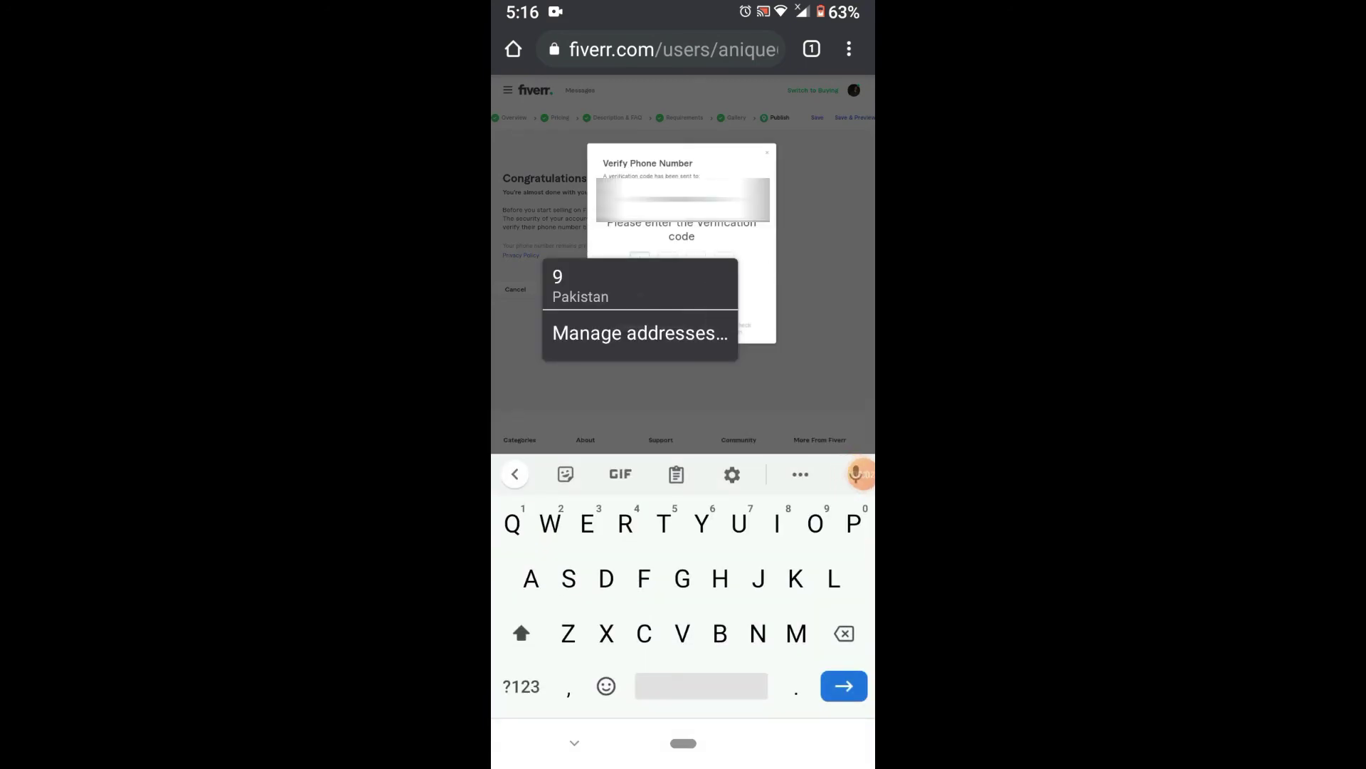
{"action": "left_click", "coordinate": [575, 743]}
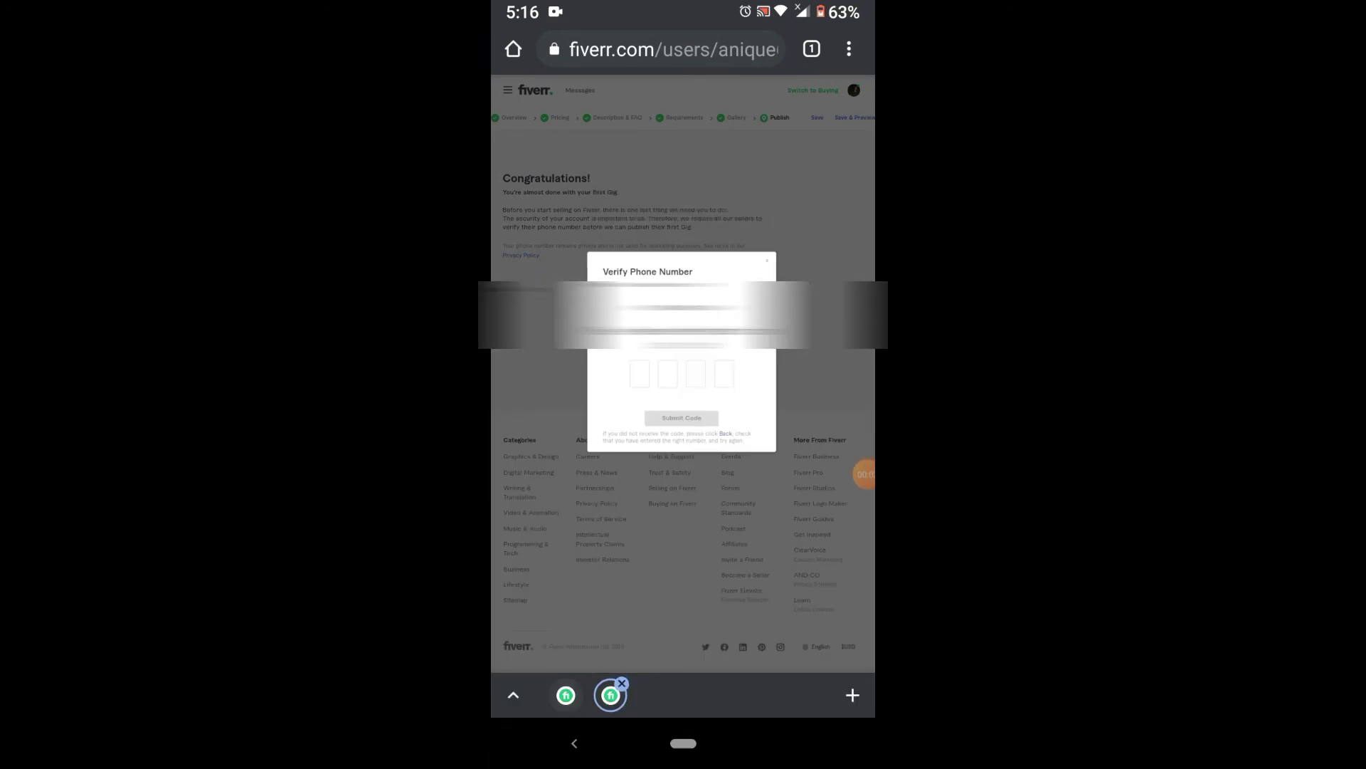
{"action": "left_click", "coordinate": [640, 373]}
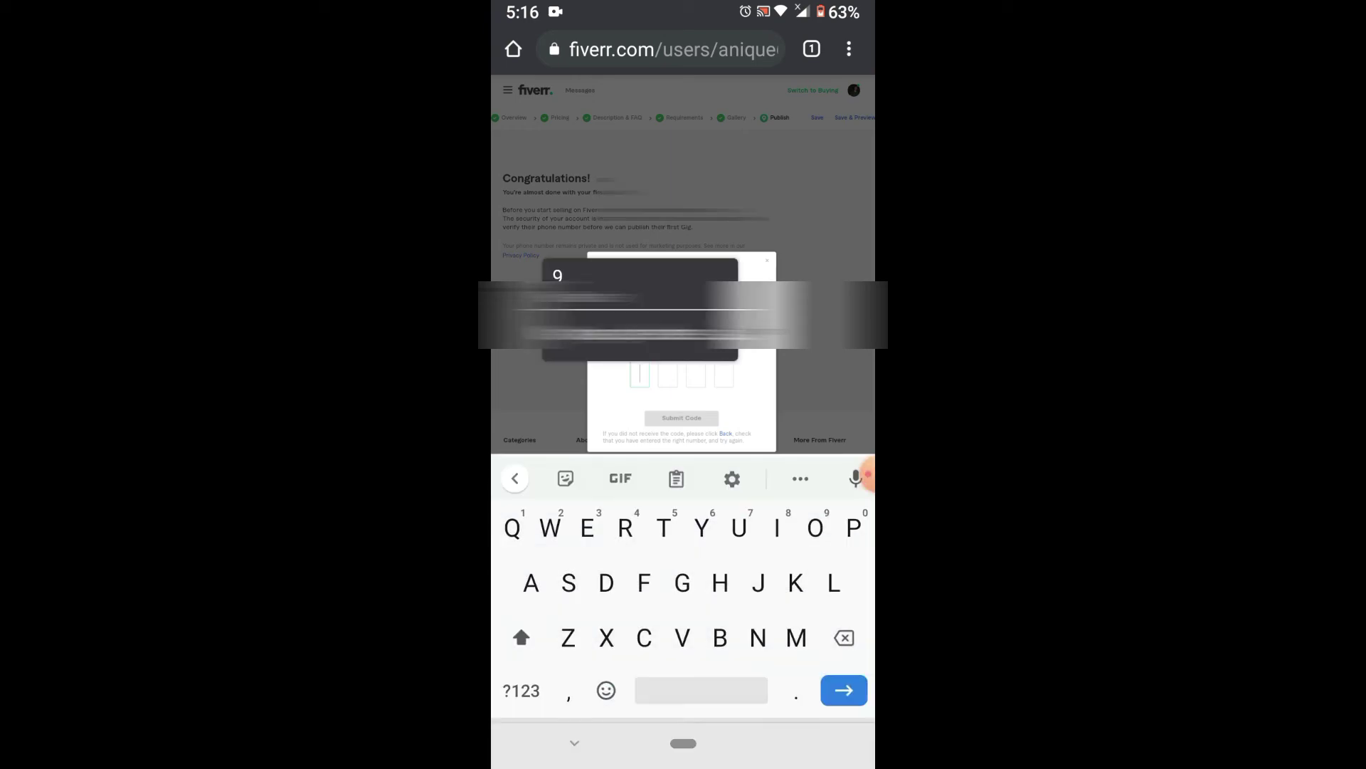
{"action": "left_click", "coordinate": [521, 688]}
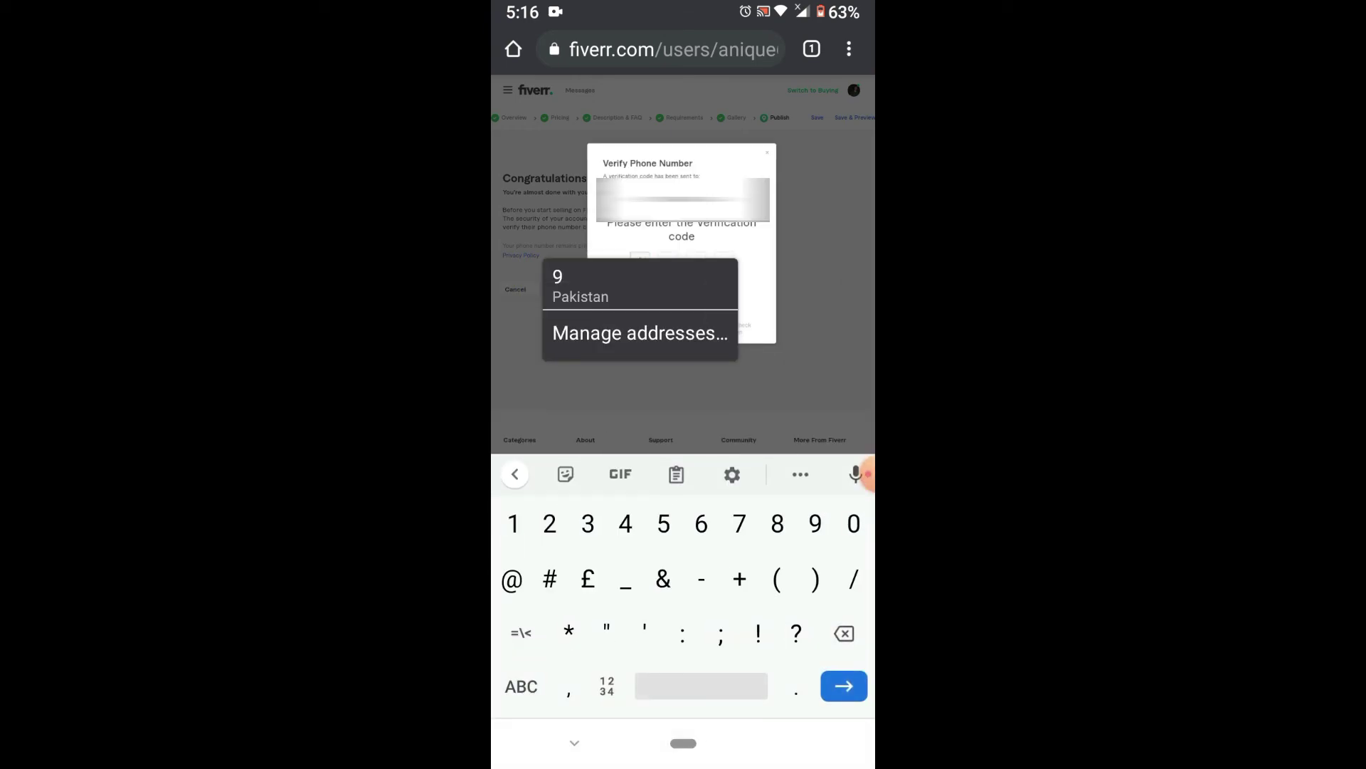
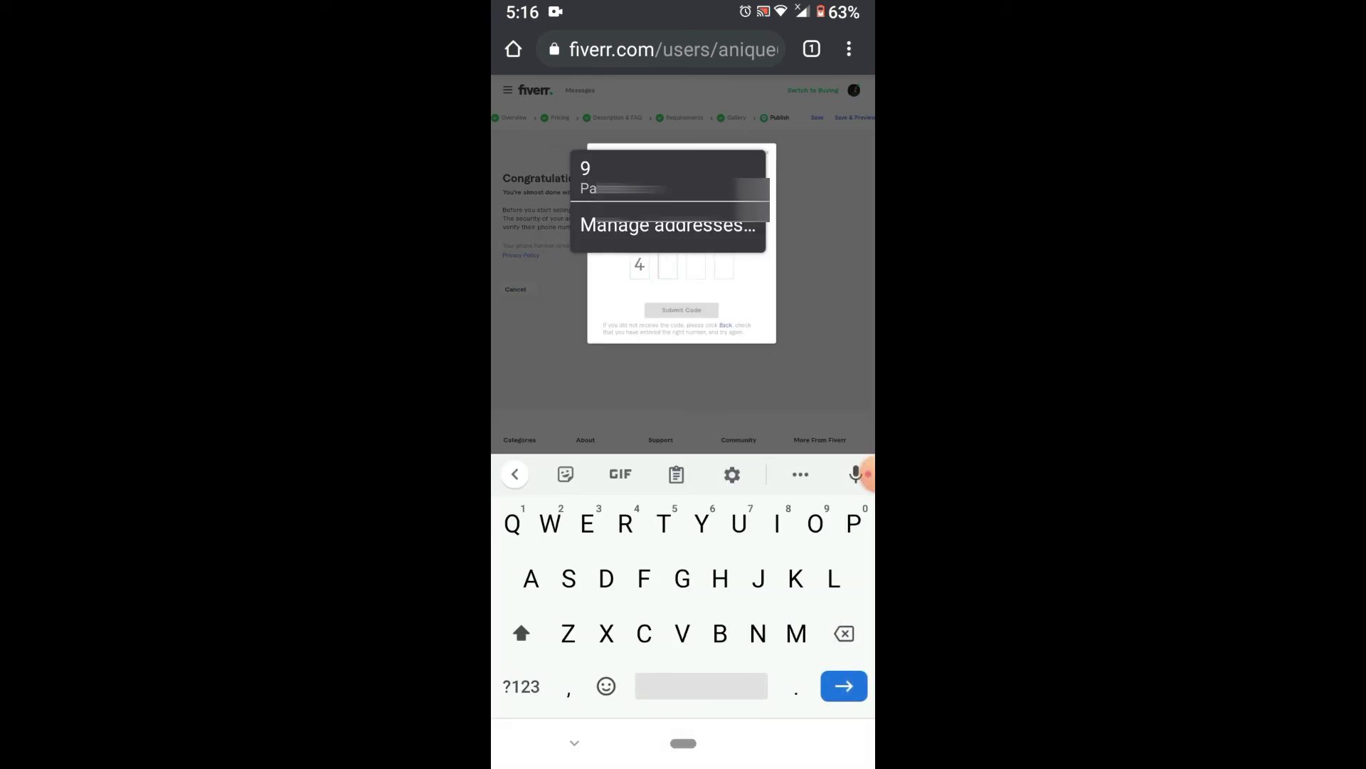
{"action": "left_click", "coordinate": [520, 686]}
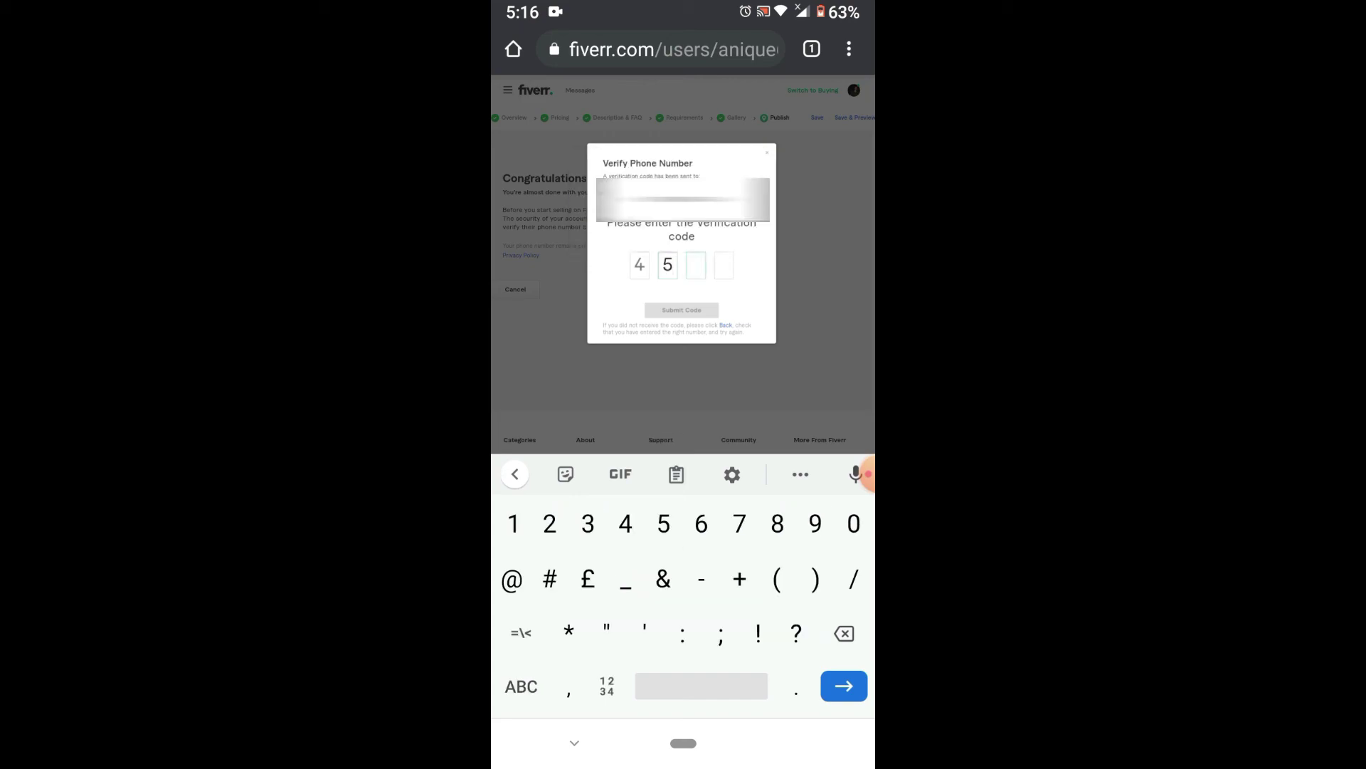
{"action": "left_click", "coordinate": [521, 686]}
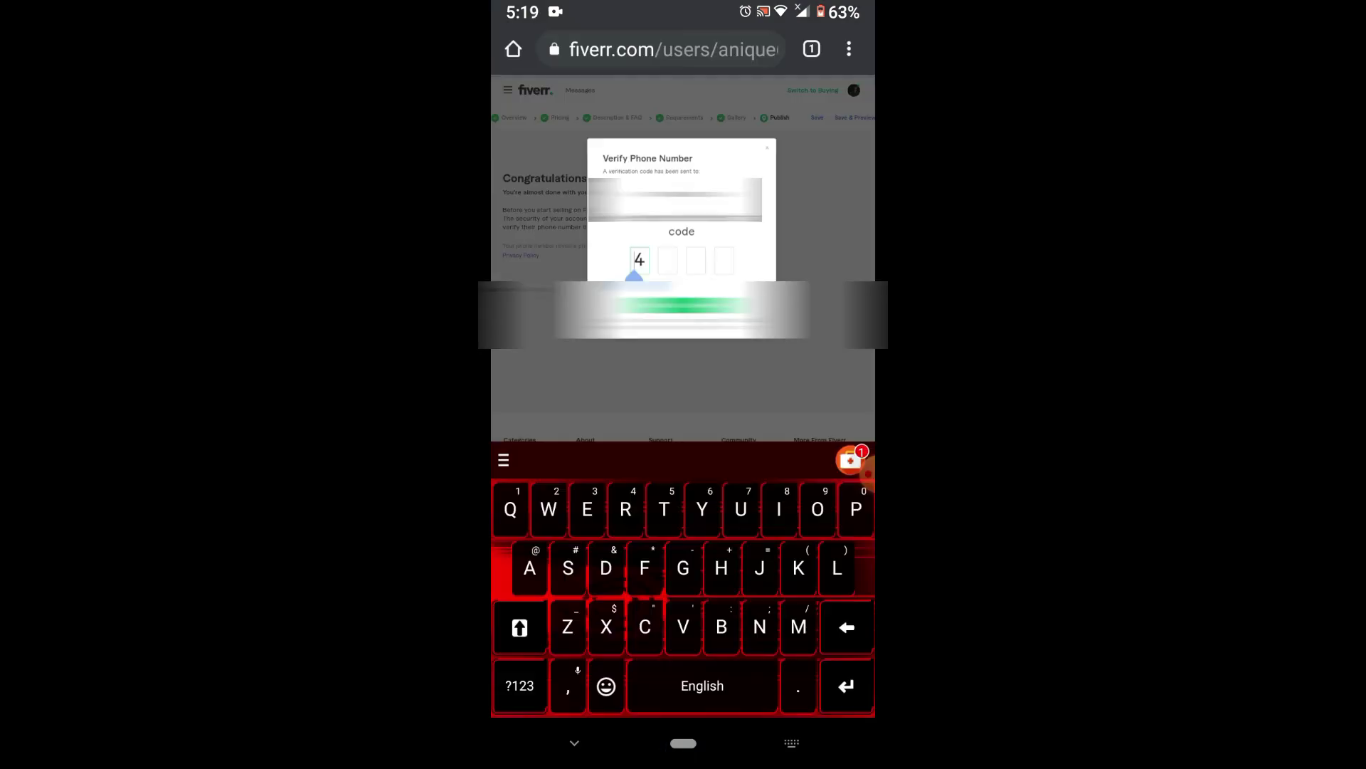
{"action": "left_click", "coordinate": [574, 743]}
Re-enter the code digits from the second box onward to complete the four-digit code.
{"action": "left_click", "coordinate": [668, 374]}
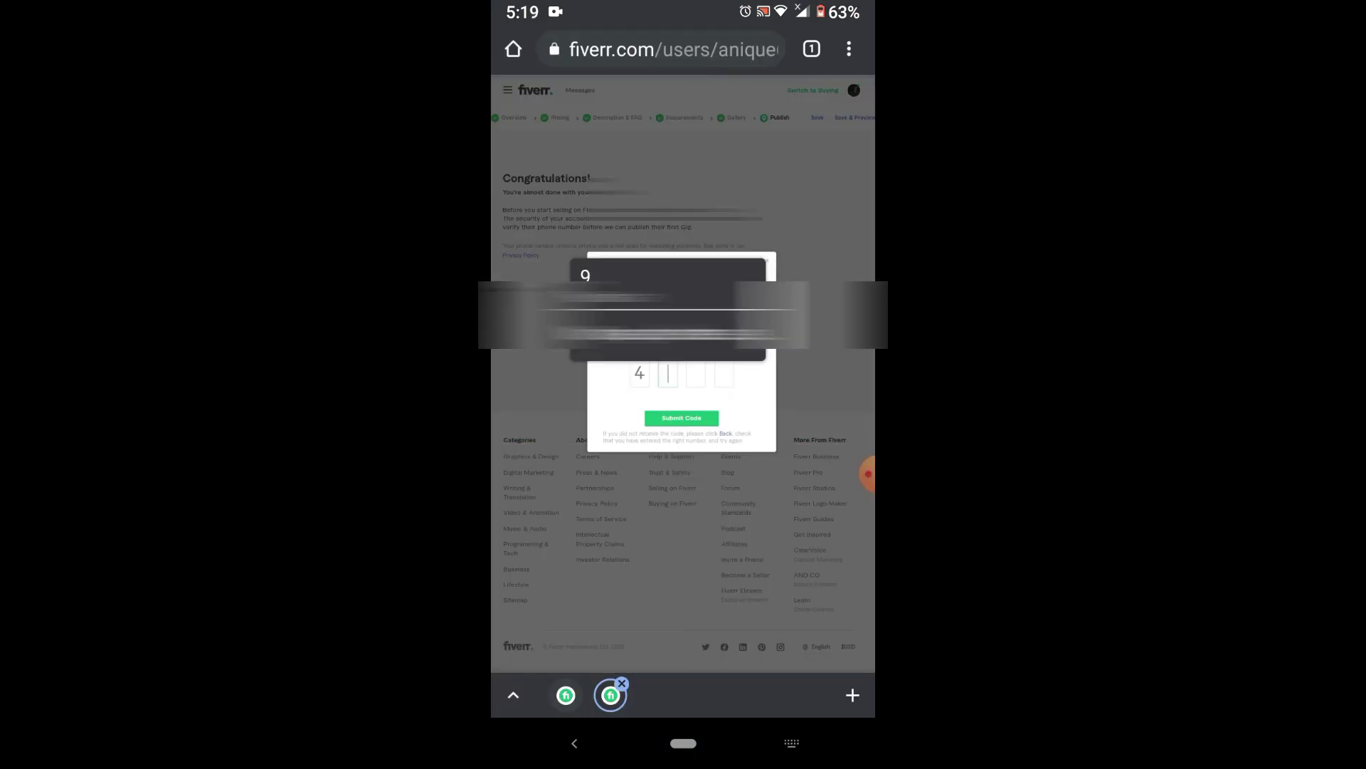
{"action": "left_click", "coordinate": [520, 686]}
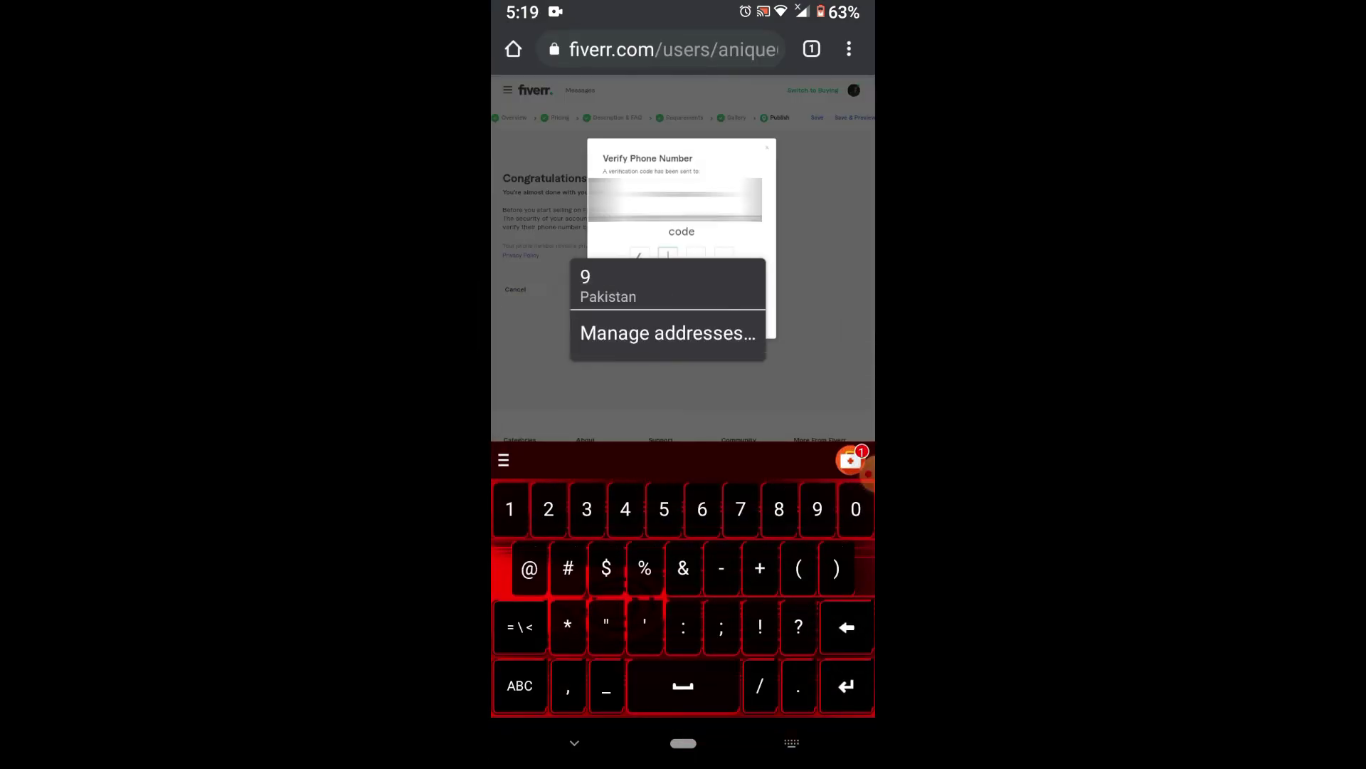
{"action": "left_click", "coordinate": [520, 685]}
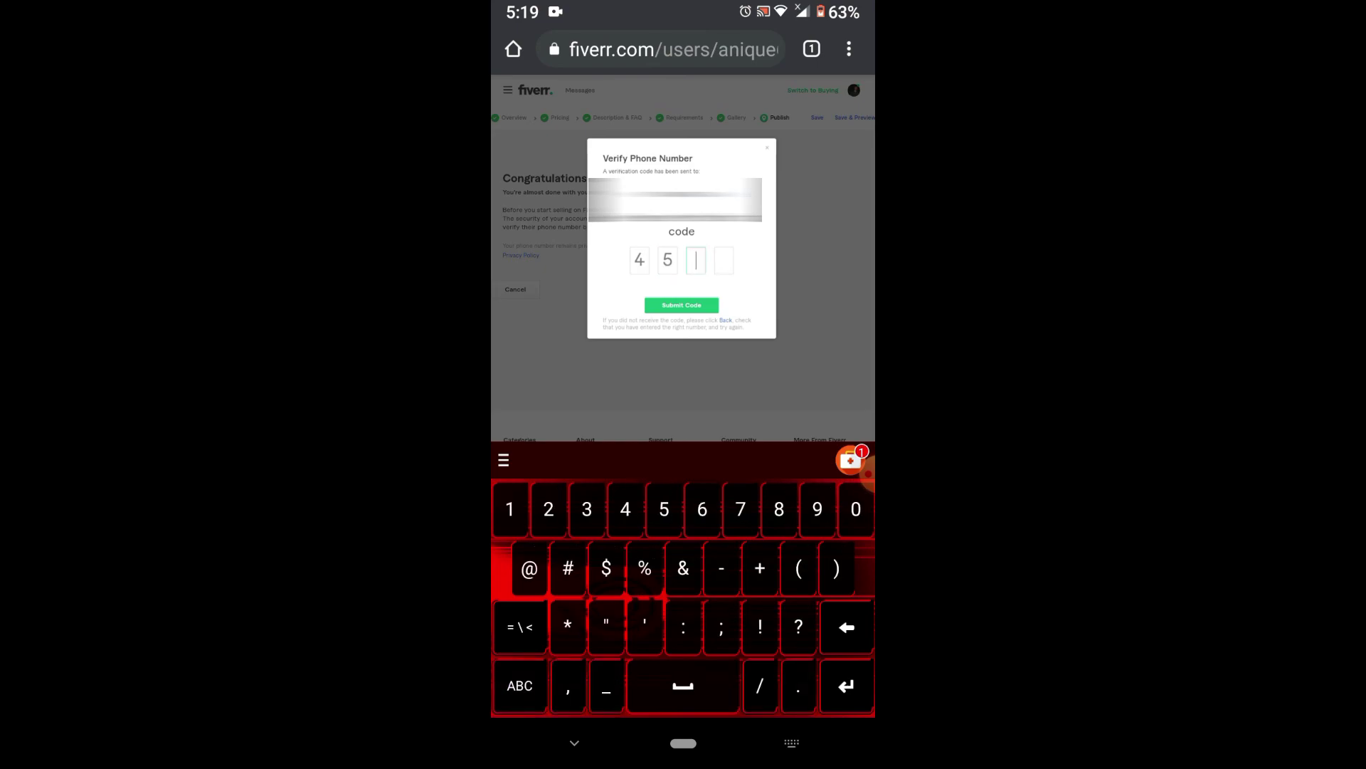
{"action": "left_click", "coordinate": [520, 686]}
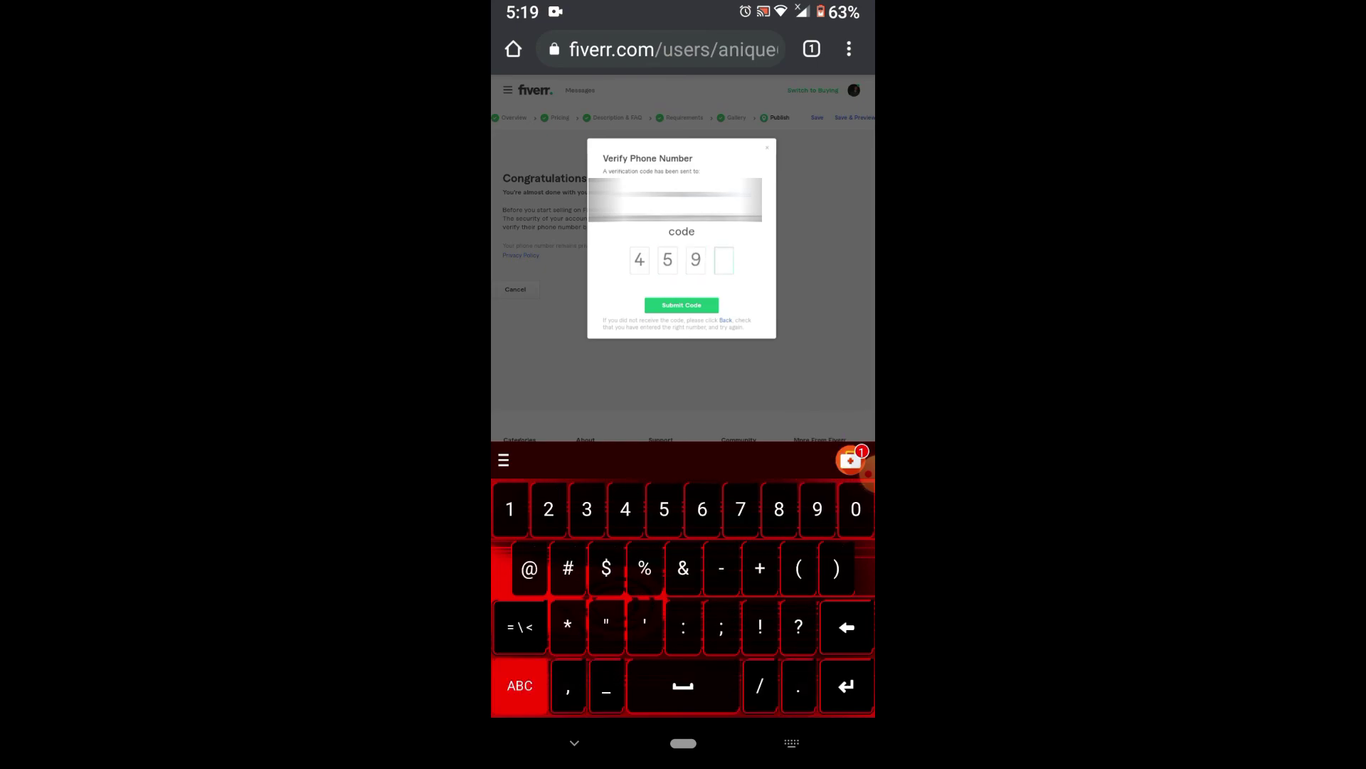
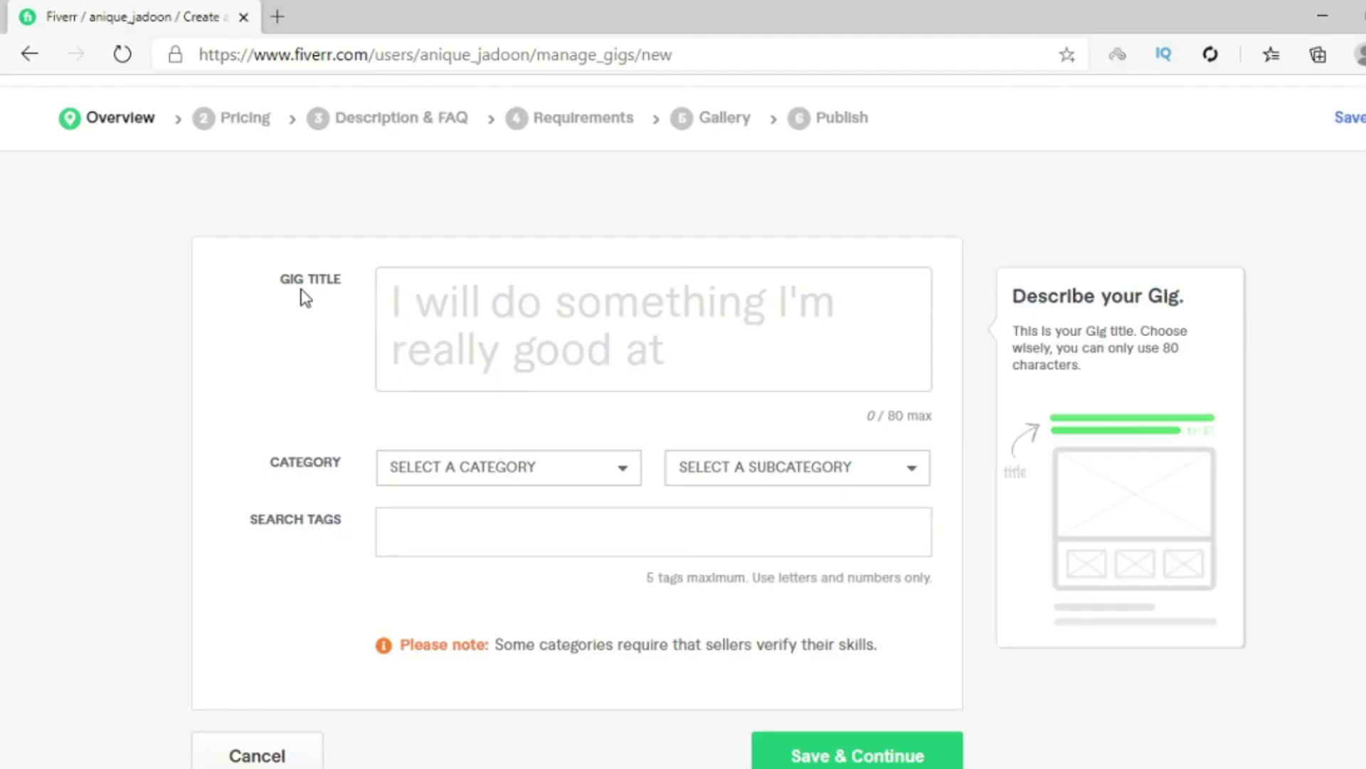
{"action": "left_click_drag", "start_coordinate": [285, 283], "coordinate": [342, 299]}
{"action": "left_click", "coordinate": [343, 299]}
{"action": "scroll", "coordinate": [683, 420], "scroll_direction": "down", "scroll_amount": 2}
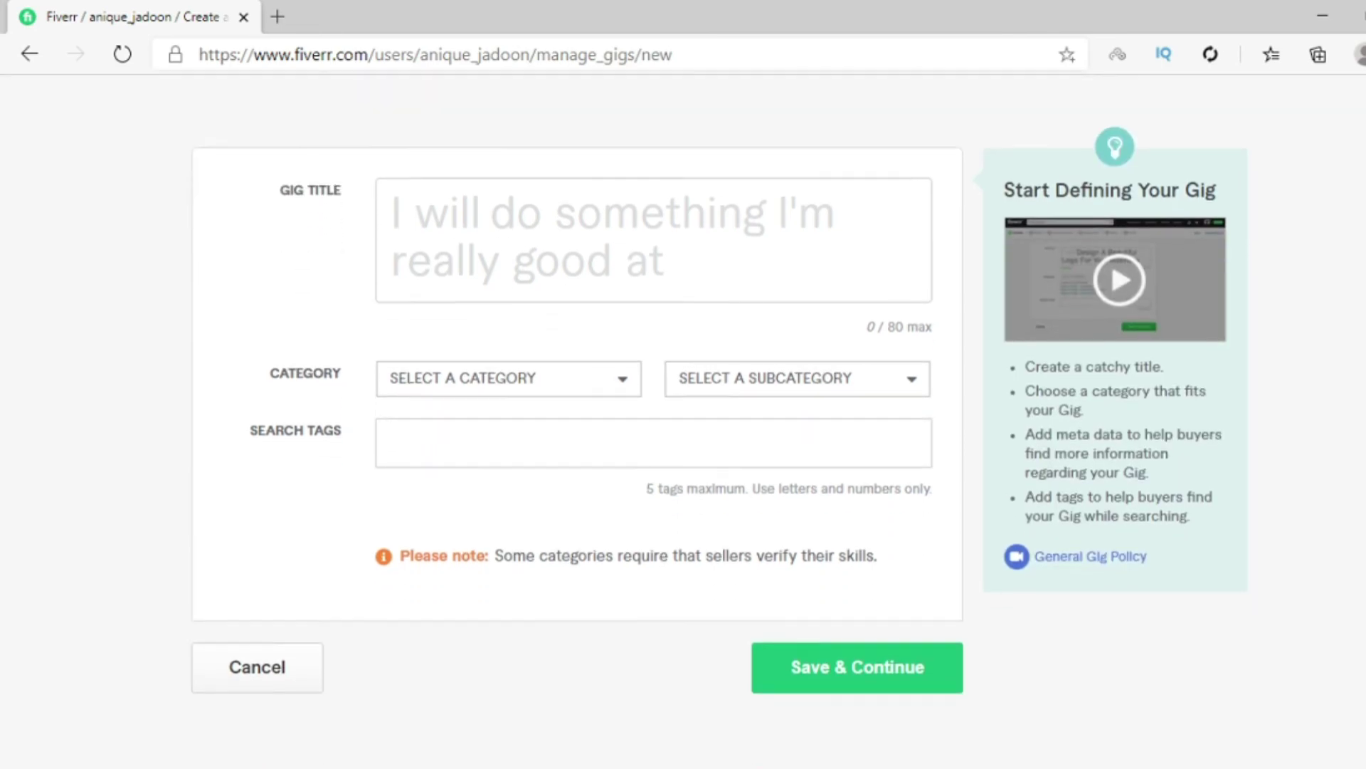
{"action": "scroll", "coordinate": [683, 419], "scroll_direction": "up", "scroll_amount": 1}
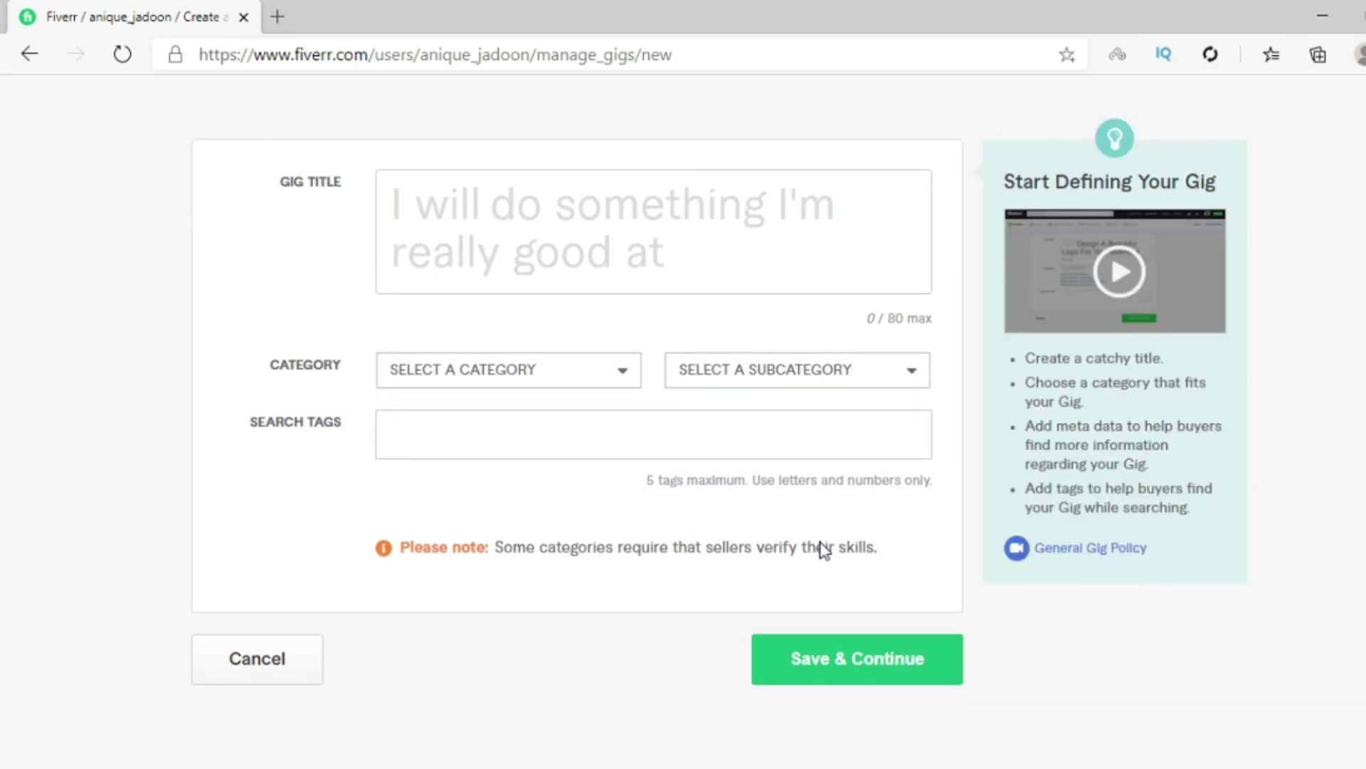
{"action": "scroll", "coordinate": [683, 420], "scroll_direction": "up", "scroll_amount": 1}
Like the PayPal tutorial video, subscribe to its channel, and set notifications to All.
{"action": "left_click", "coordinate": [591, 155]}
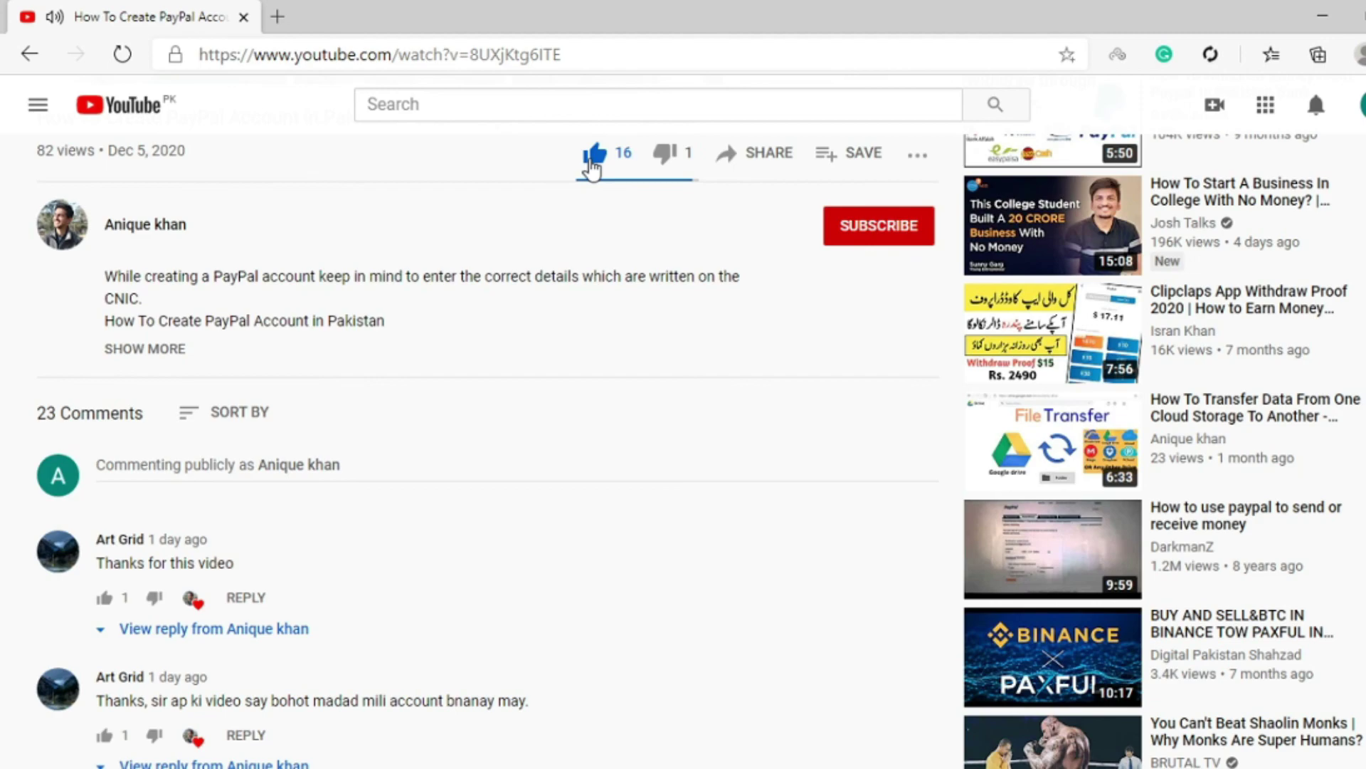
{"action": "left_click", "coordinate": [840, 235]}
{"action": "left_click", "coordinate": [917, 227]}
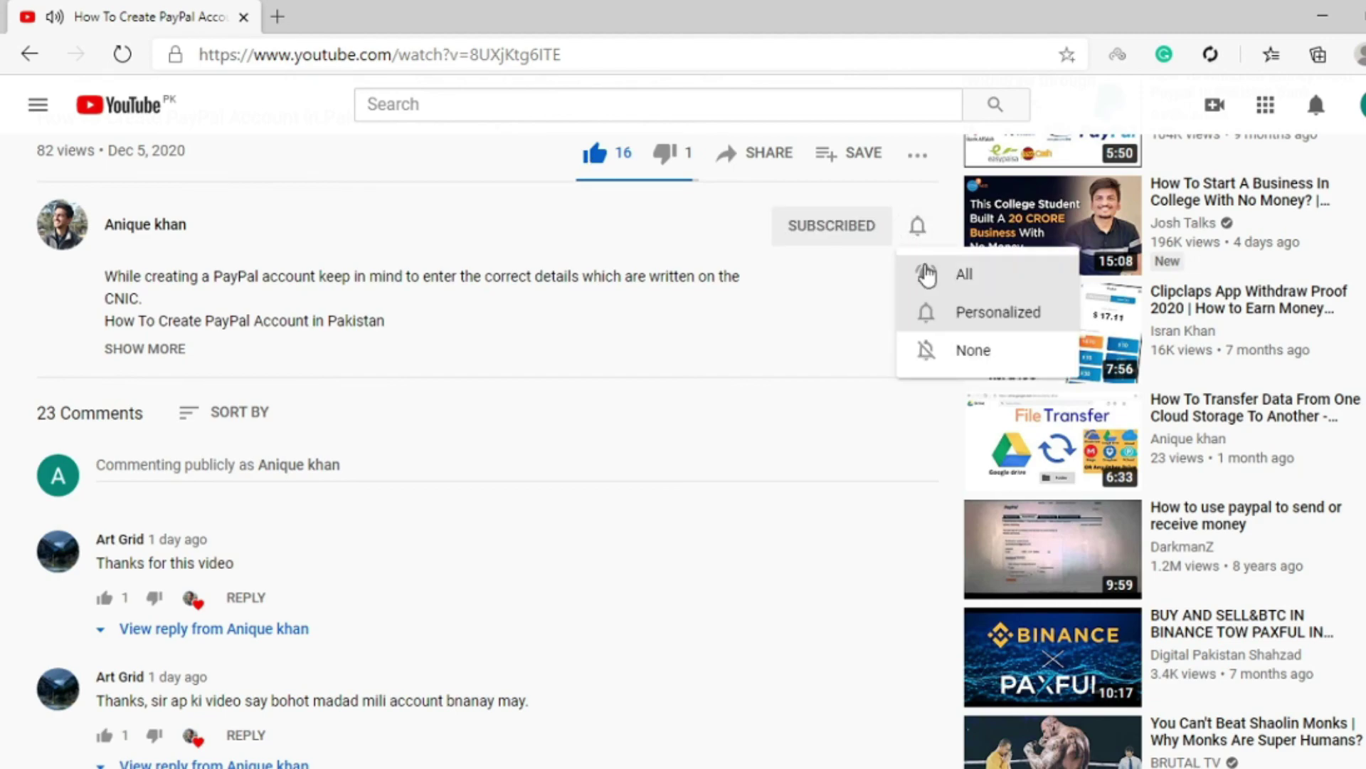
{"action": "left_click", "coordinate": [937, 285]}
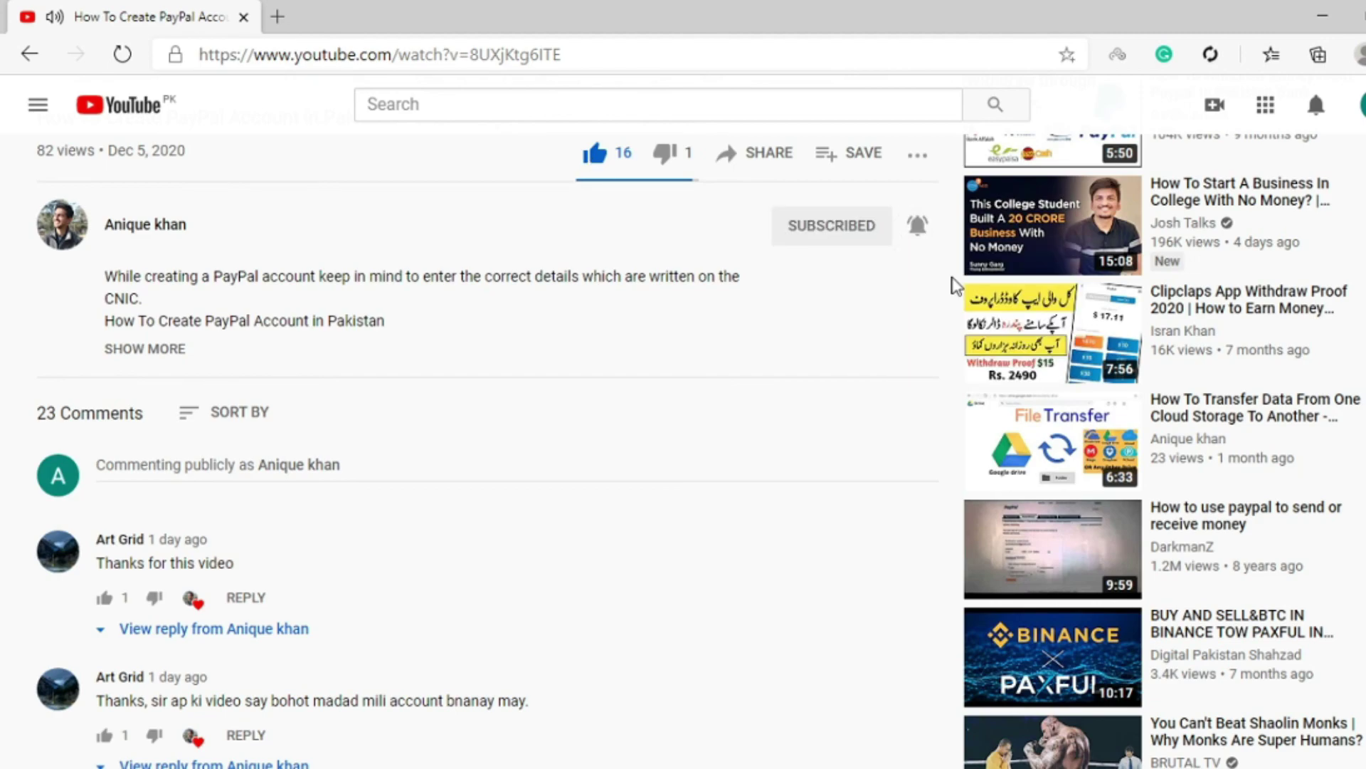